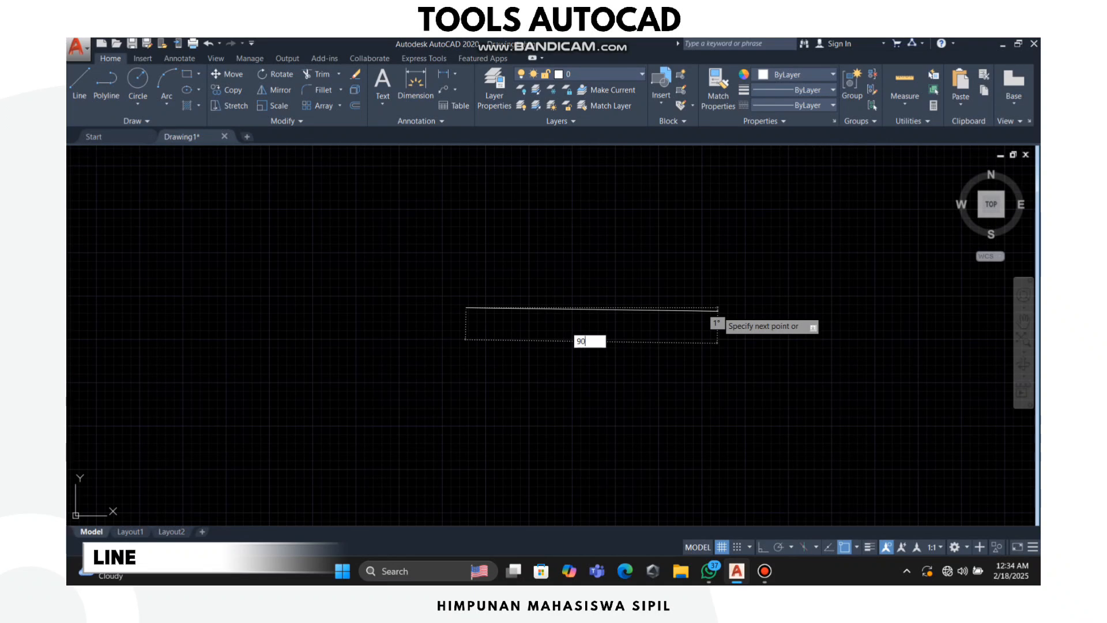
Step: Draw a slightly sloping, nearly horizontal line with a length of 90 units
{"action": "key", "text": "Return"}
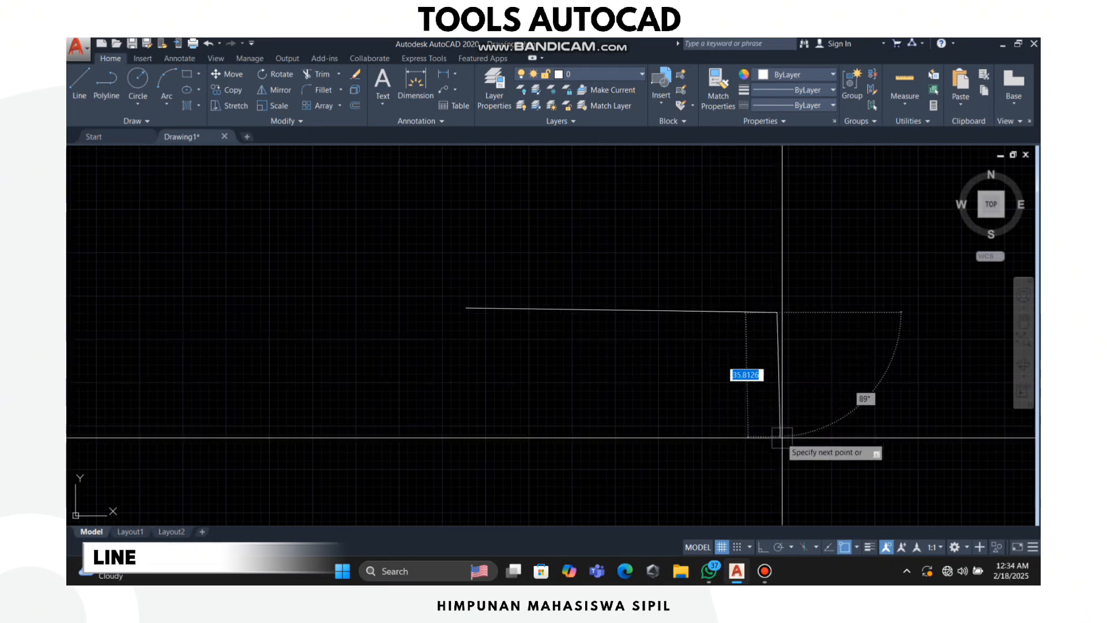
{"action": "scroll", "coordinate": [791, 371], "scroll_direction": "up", "scroll_amount": 2}
{"action": "mouse_move", "coordinate": [790, 371]}
{"action": "middle_mouse_down"}
{"action": "mouse_move", "coordinate": [741, 365]}
{"action": "mouse_move", "coordinate": [785, 383]}
{"action": "middle_mouse_up"}
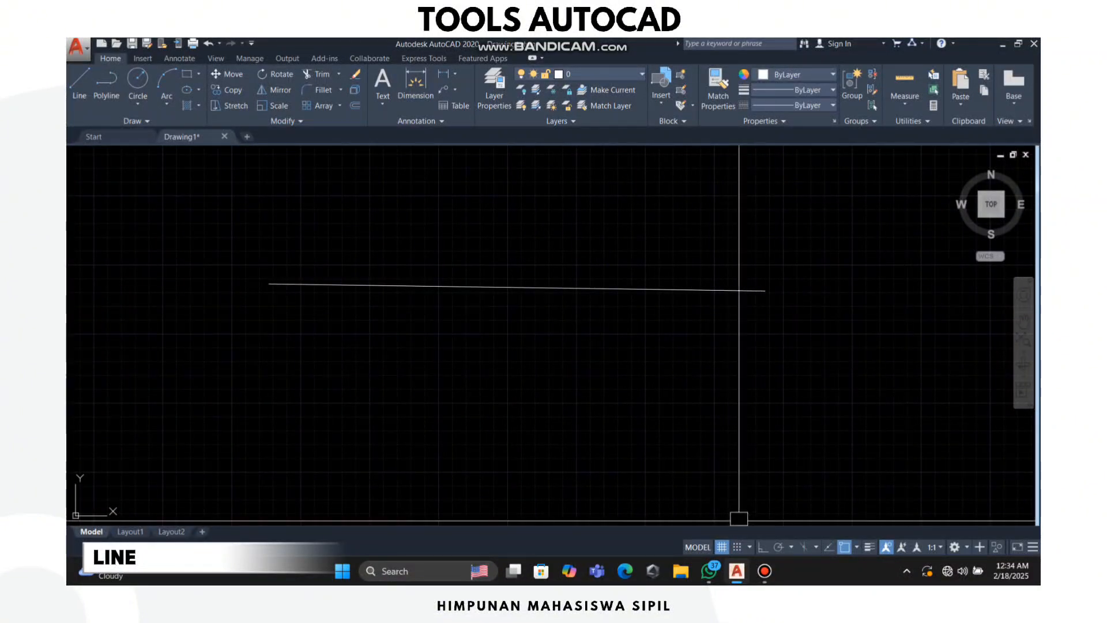
Step: Turn on Ortho mode and draw a perfectly horizontal line 100 units long above the existing line
{"action": "left_click", "coordinate": [762, 546]}
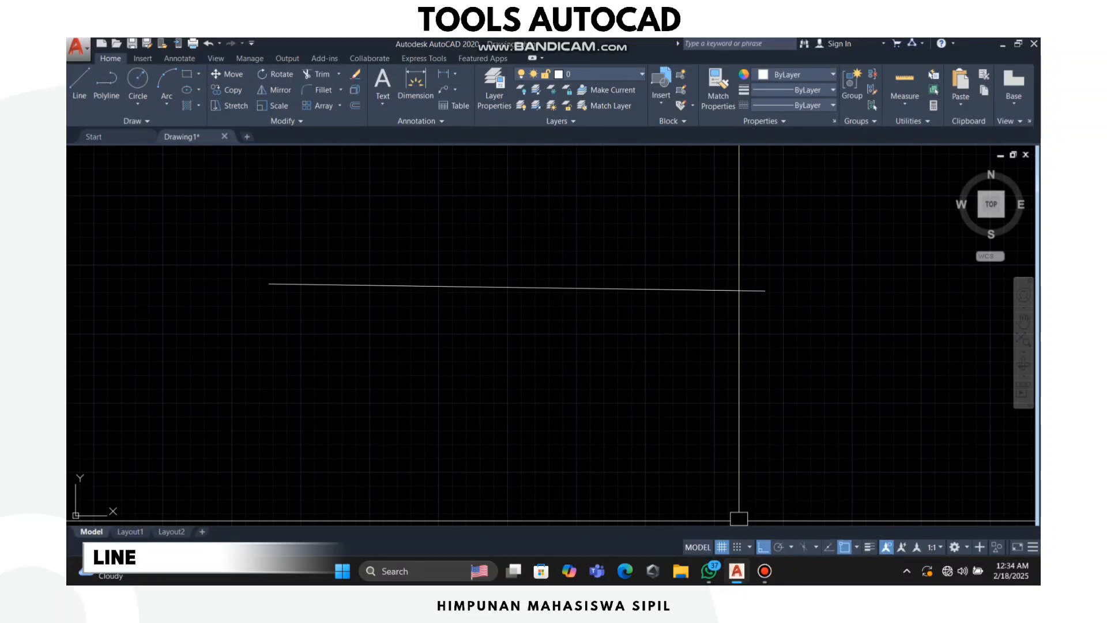
{"action": "middle_click_drag", "start_coordinate": [429, 353], "coordinate": [482, 317]}
{"action": "scroll", "coordinate": [490, 357], "scroll_direction": "down", "scroll_amount": 4}
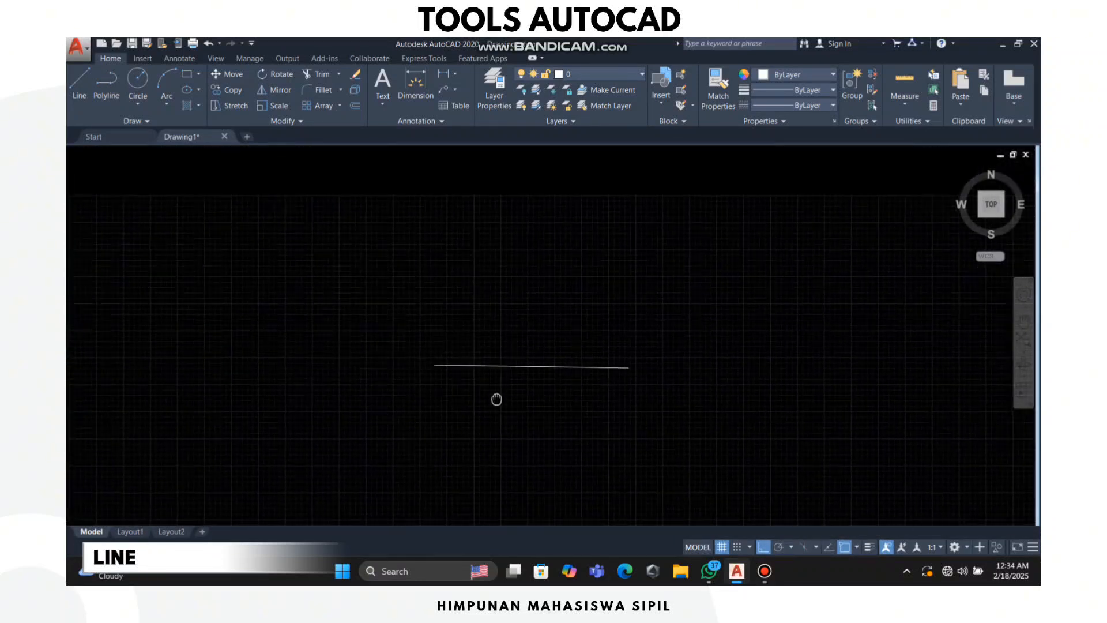
{"action": "middle_click_drag", "start_coordinate": [494, 400], "coordinate": [498, 416]}
{"action": "key", "text": "Return"}
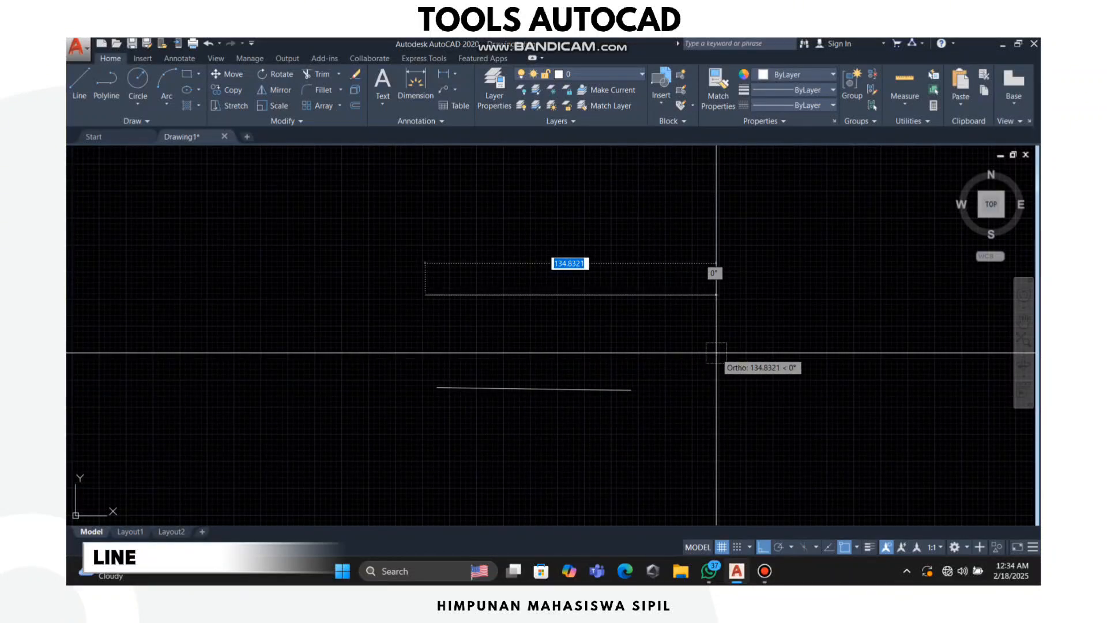
{"action": "type", "text": "1"}
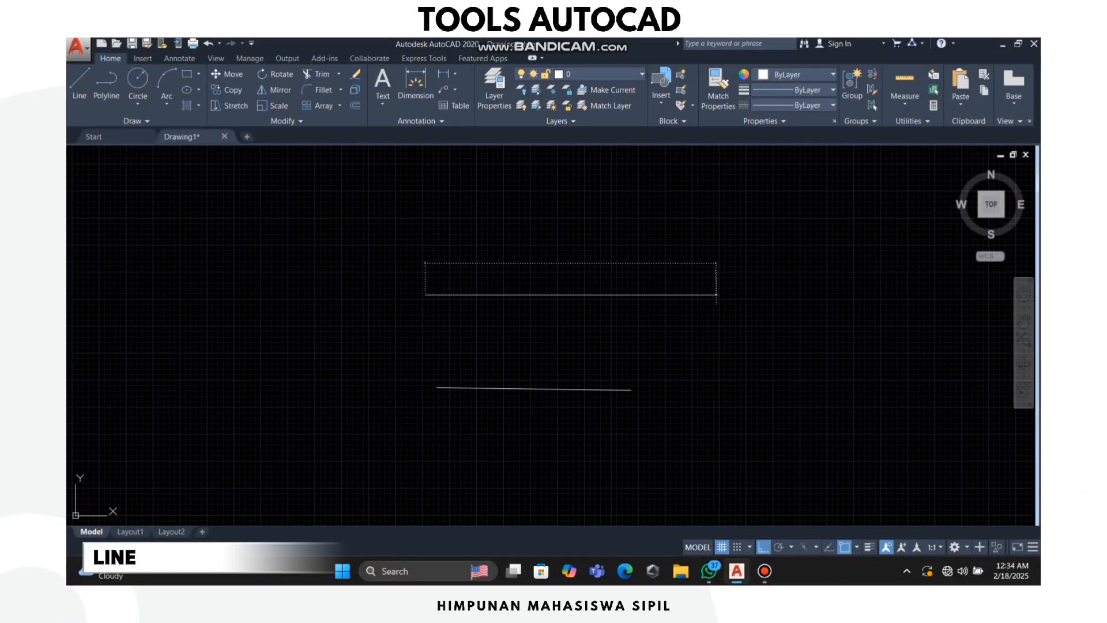
{"action": "type", "text": "00"}
{"action": "key", "text": "Return"}
{"action": "key", "text": "Return"}
Step: With Ortho mode off, draw a line 100 units long at a 45-degree angle above the horizontal line
{"action": "middle_click_drag", "start_coordinate": [674, 330], "coordinate": [678, 404]}
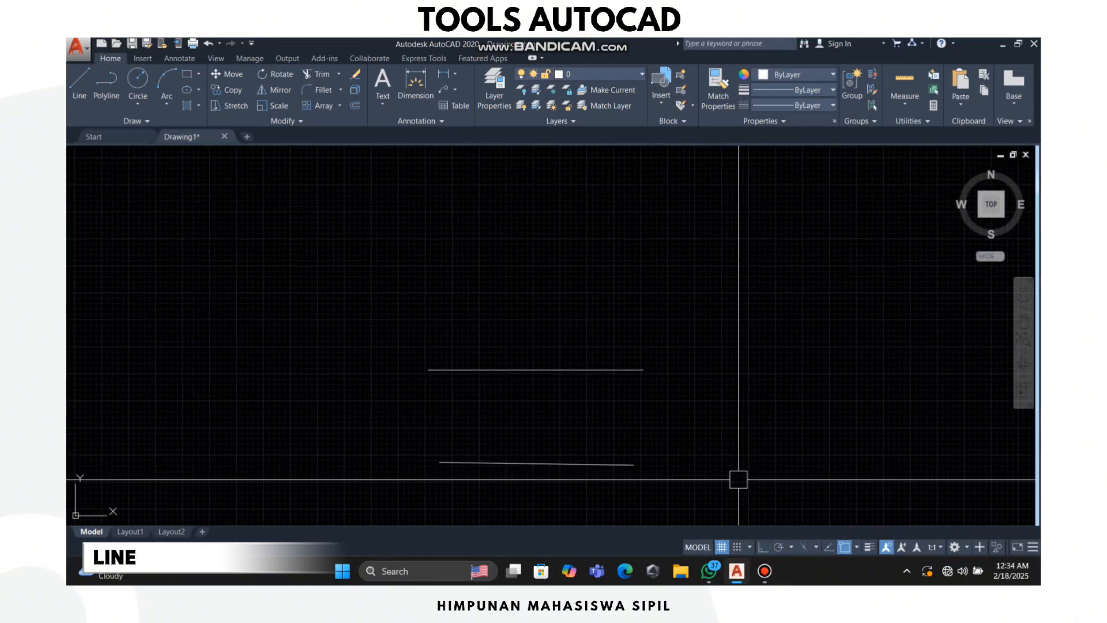
{"action": "key", "text": "l"}
{"action": "key", "text": "Return"}
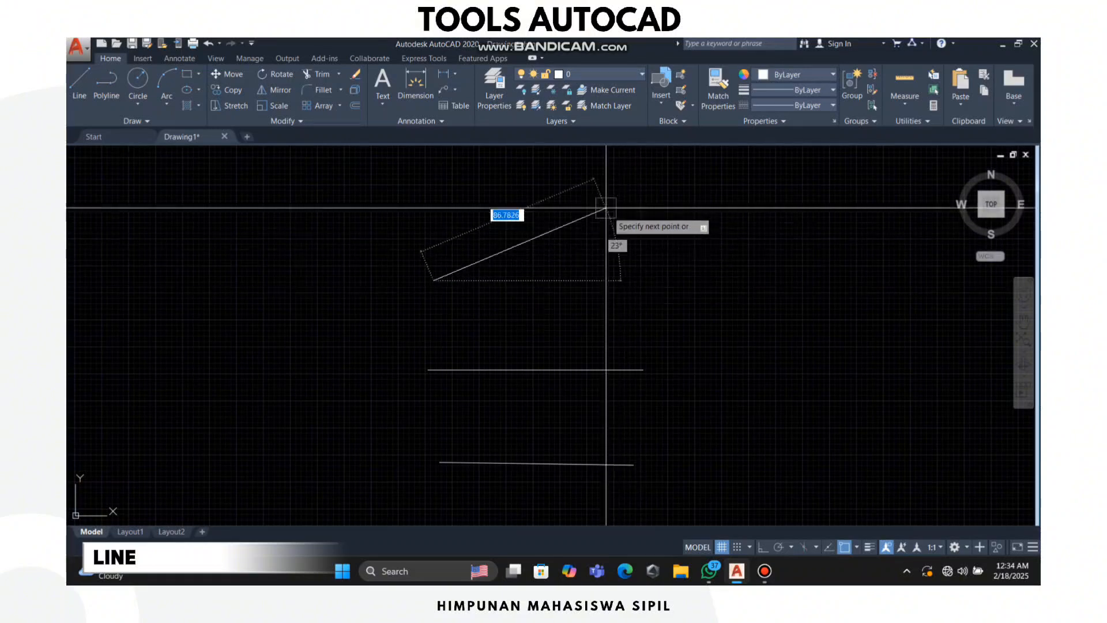
{"action": "middle_click_drag", "start_coordinate": [594, 188], "coordinate": [577, 290]}
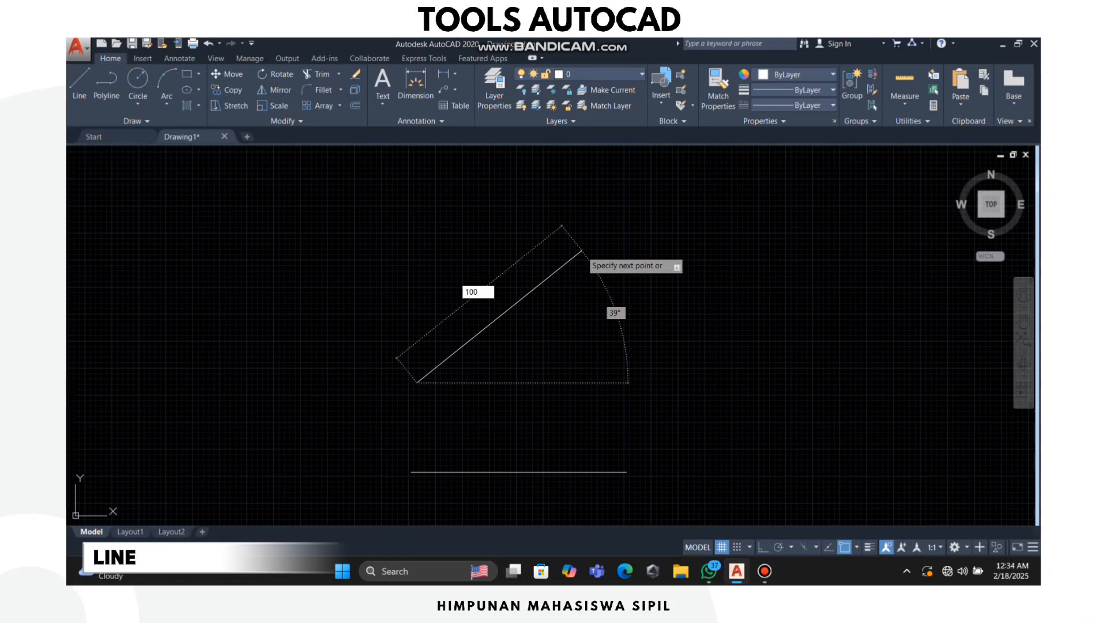
{"action": "key", "text": "Tab"}
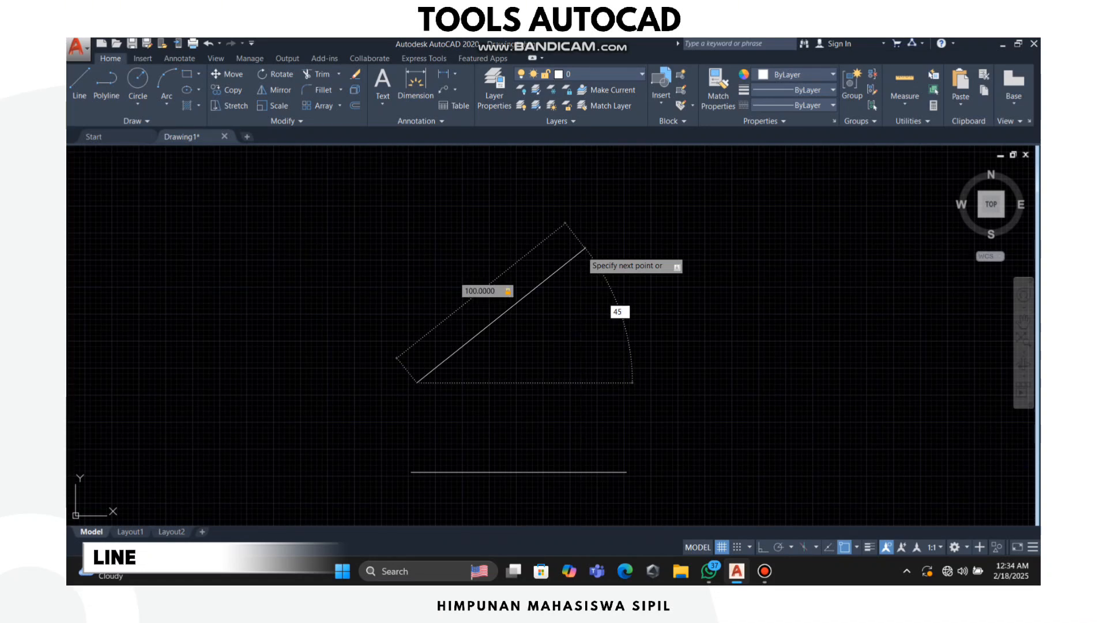
{"action": "key", "text": "Return"}
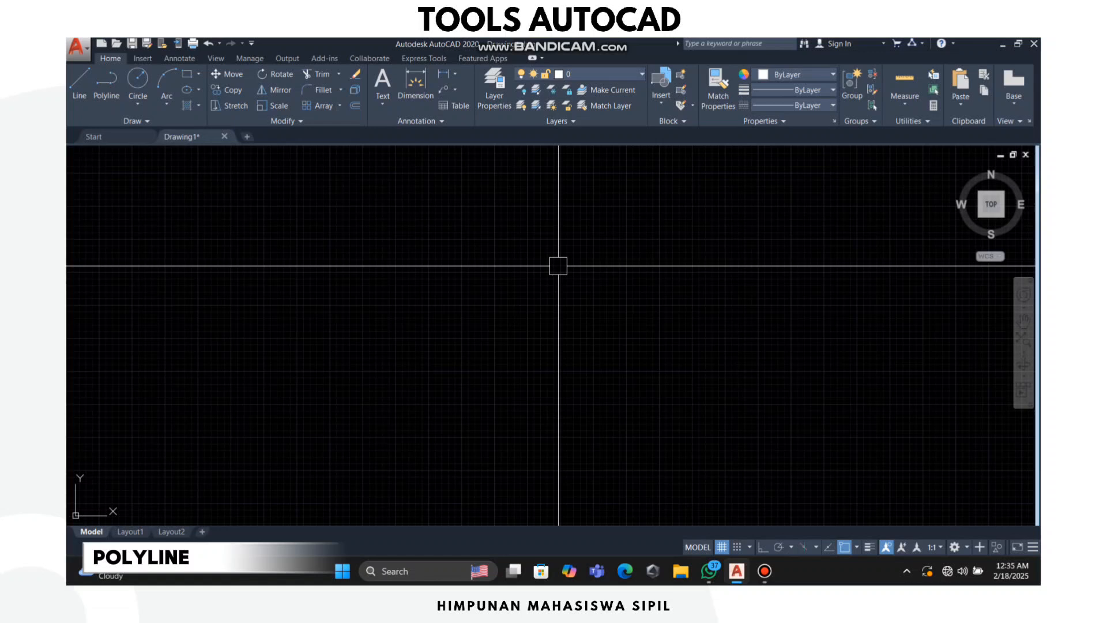
Step: Draw a closed six-sided polyline in an empty area, with a stepped upper-right corner and a slanted left side
{"action": "middle_click_drag", "start_coordinate": [568, 278], "coordinate": [579, 282]}
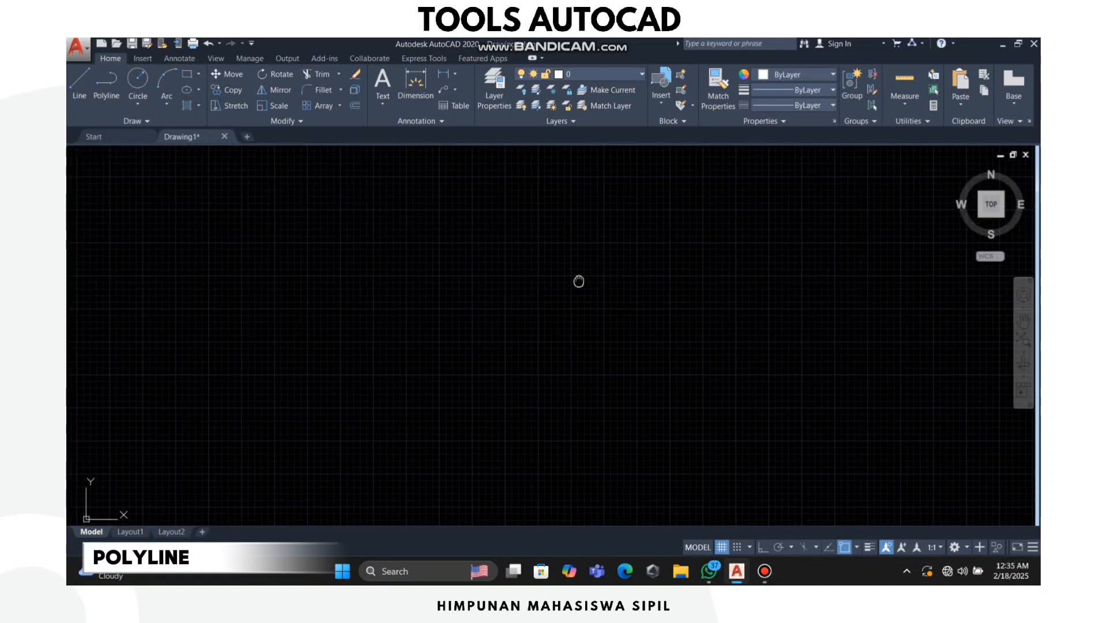
{"action": "type", "text": "OL"}
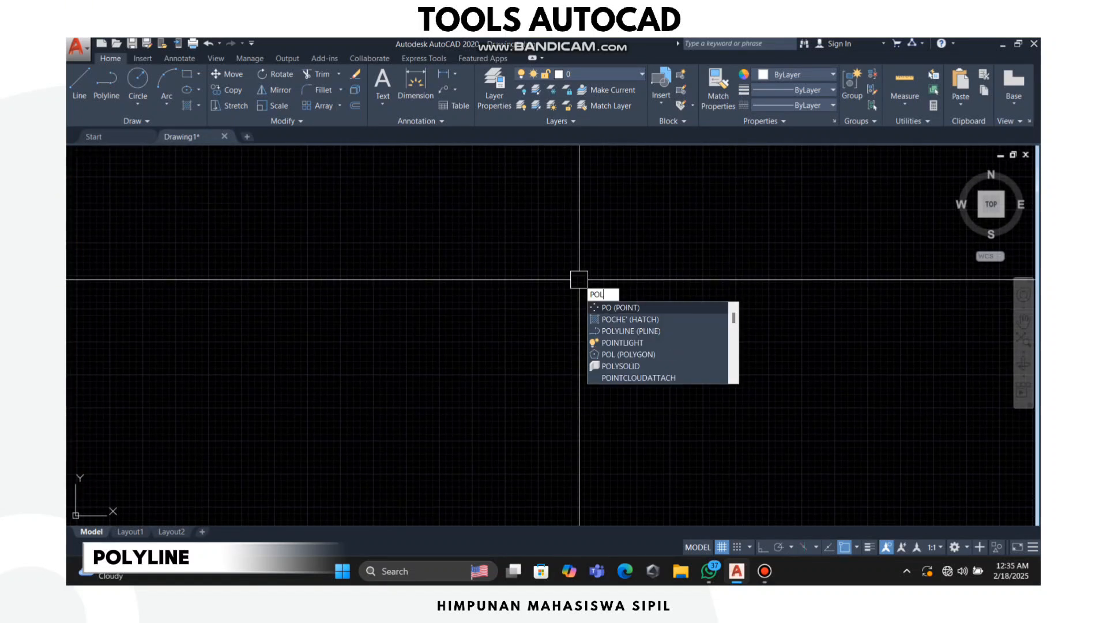
{"action": "type", "text": "YLINE"}
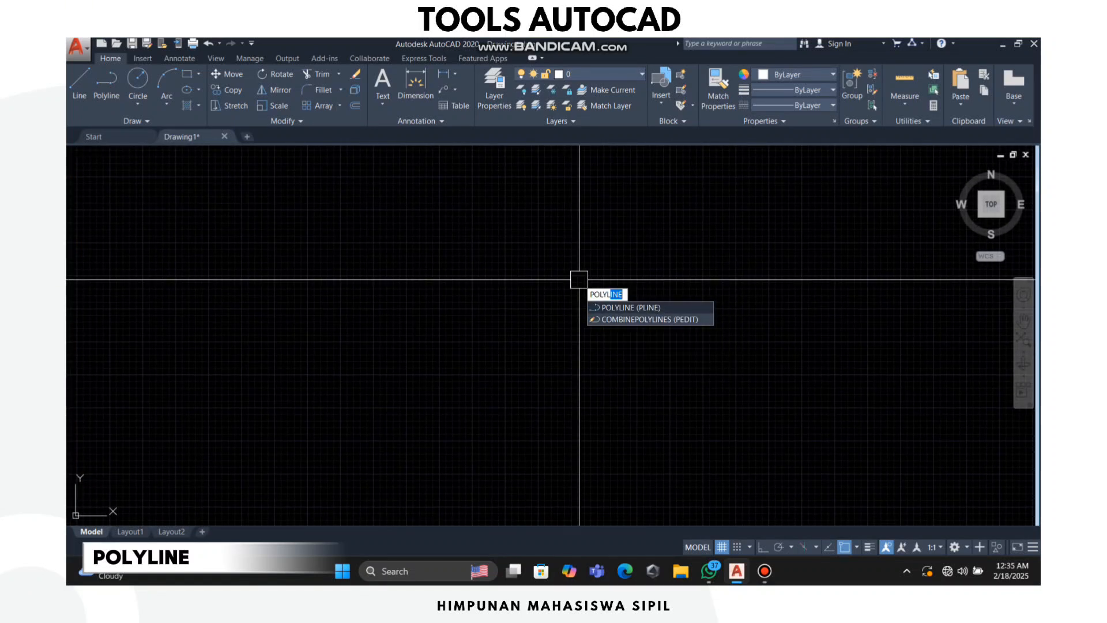
{"action": "key", "text": "Return"}
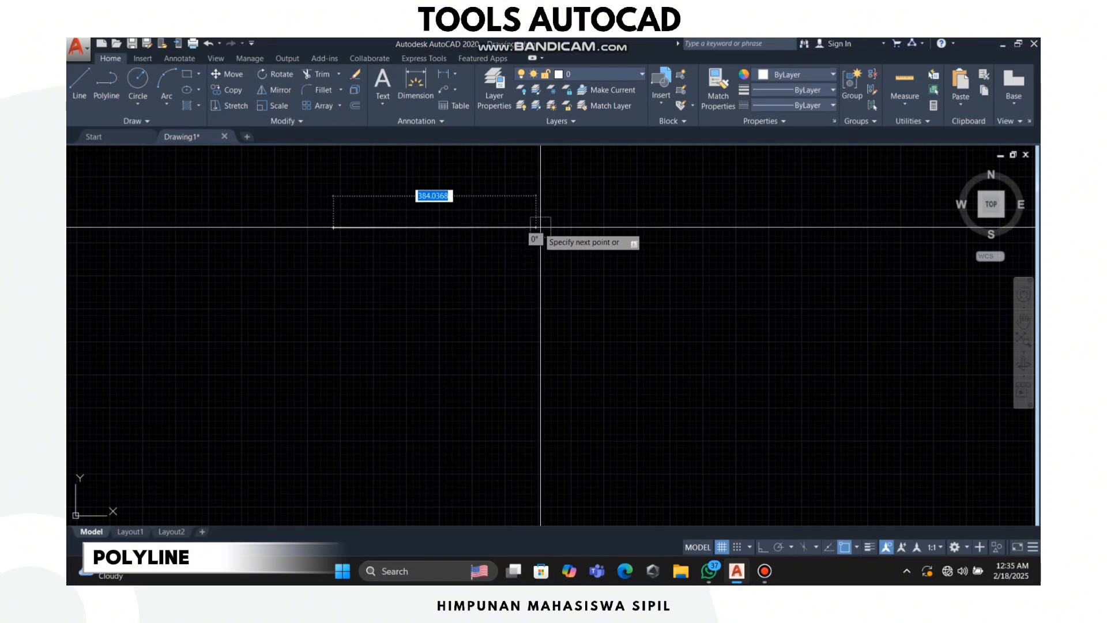
{"action": "left_click", "coordinate": [574, 228]}
{"action": "left_click", "coordinate": [574, 320]}
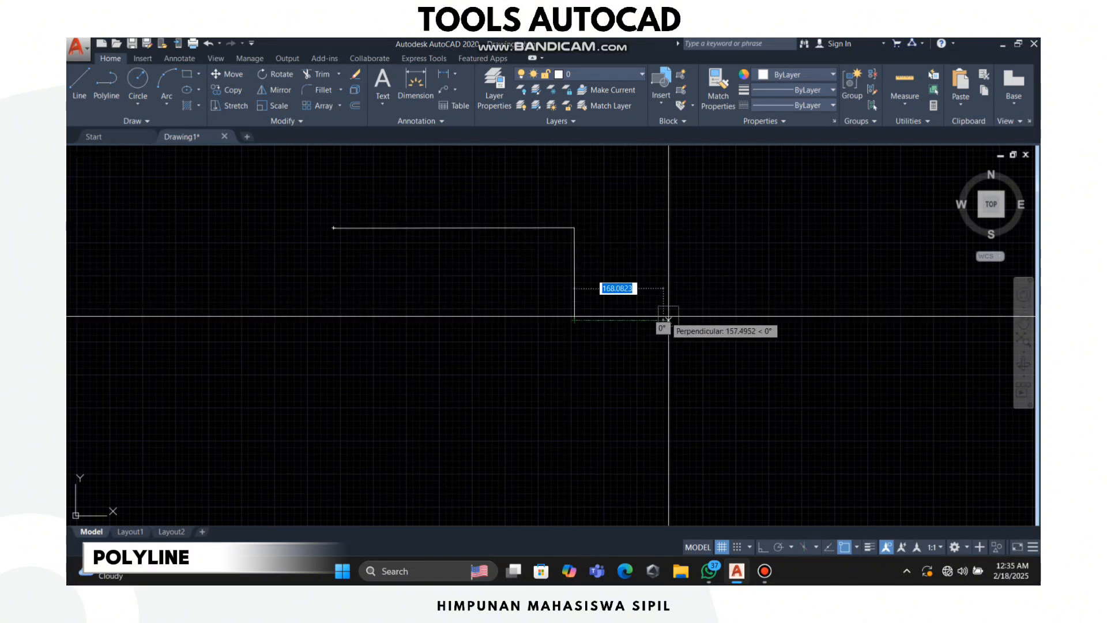
{"action": "left_click", "coordinate": [718, 320]}
{"action": "left_click", "coordinate": [718, 431]}
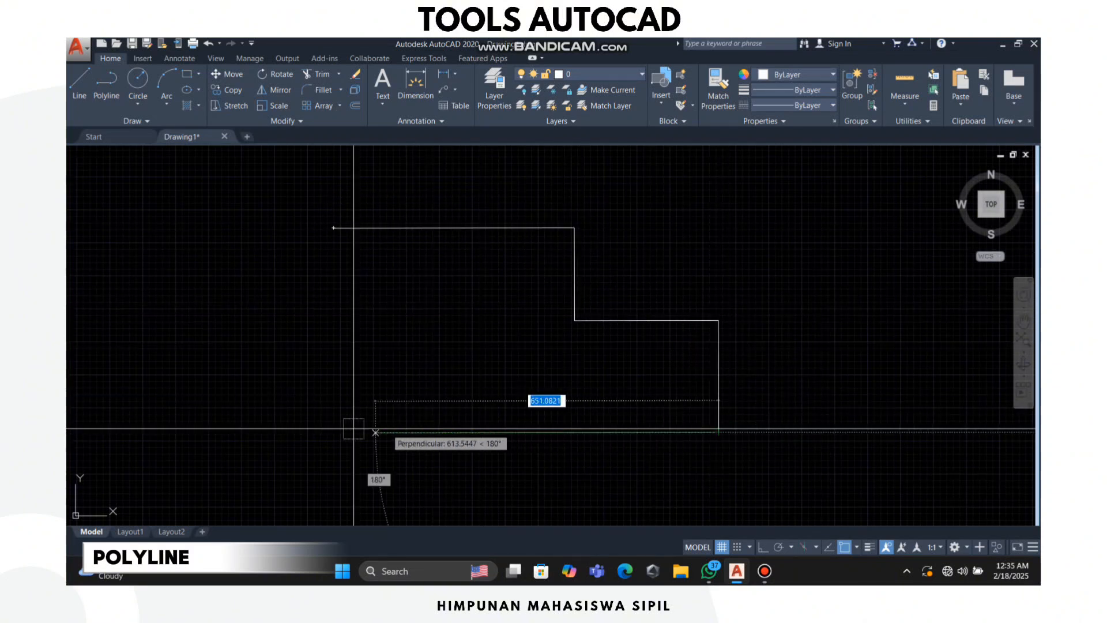
{"action": "left_click", "coordinate": [254, 431]}
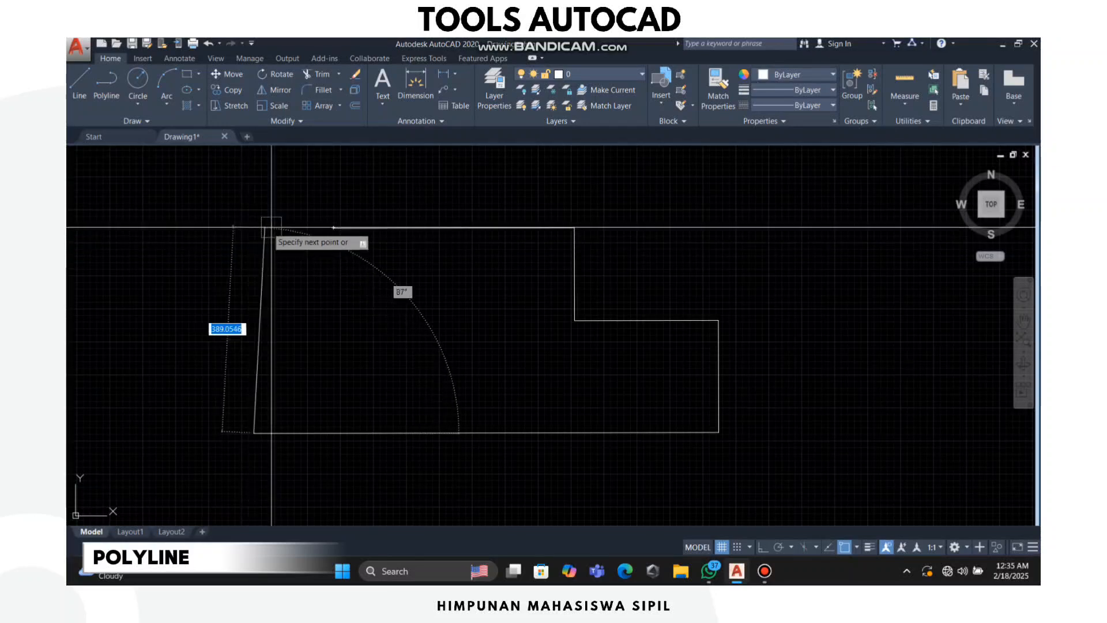
{"action": "left_click", "coordinate": [333, 228]}
{"action": "key", "text": "Return"}
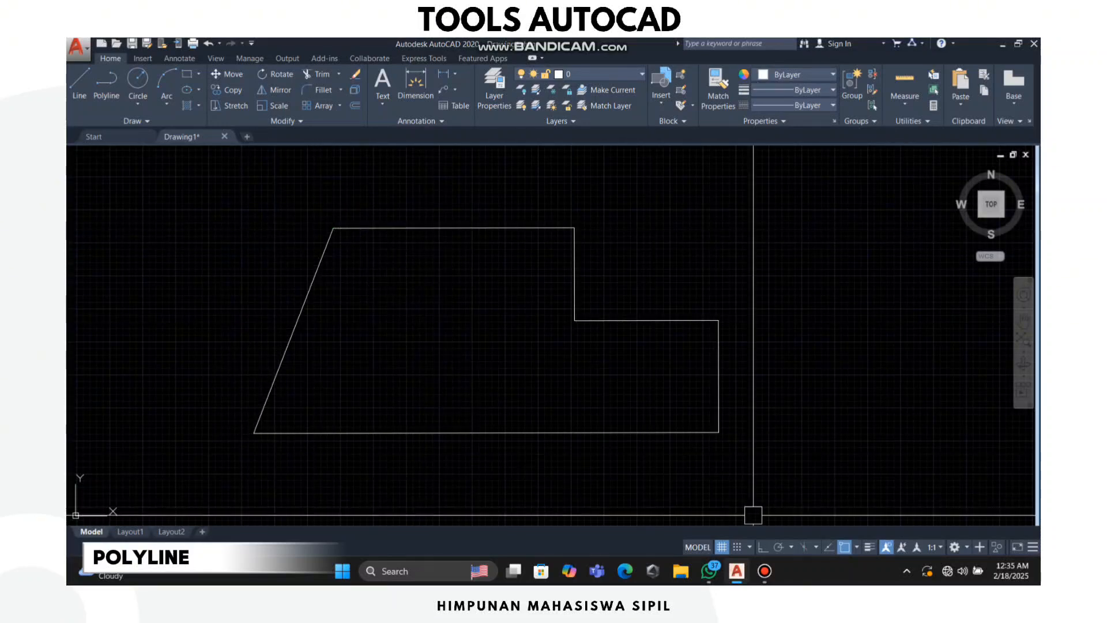
Step: Draw a closed irregular six-sided shape with the Line command to the right of the polyline outline
{"action": "scroll", "coordinate": [786, 386], "scroll_direction": "down", "scroll_amount": 5}
{"action": "mouse_move", "coordinate": [785, 386]}
{"action": "middle_mouse_down"}
{"action": "mouse_move", "coordinate": [465, 365]}
{"action": "mouse_move", "coordinate": [494, 379]}
{"action": "mouse_move", "coordinate": [491, 356]}
{"action": "middle_mouse_up"}
{"action": "scroll", "coordinate": [494, 389], "scroll_direction": "up", "scroll_amount": 2}
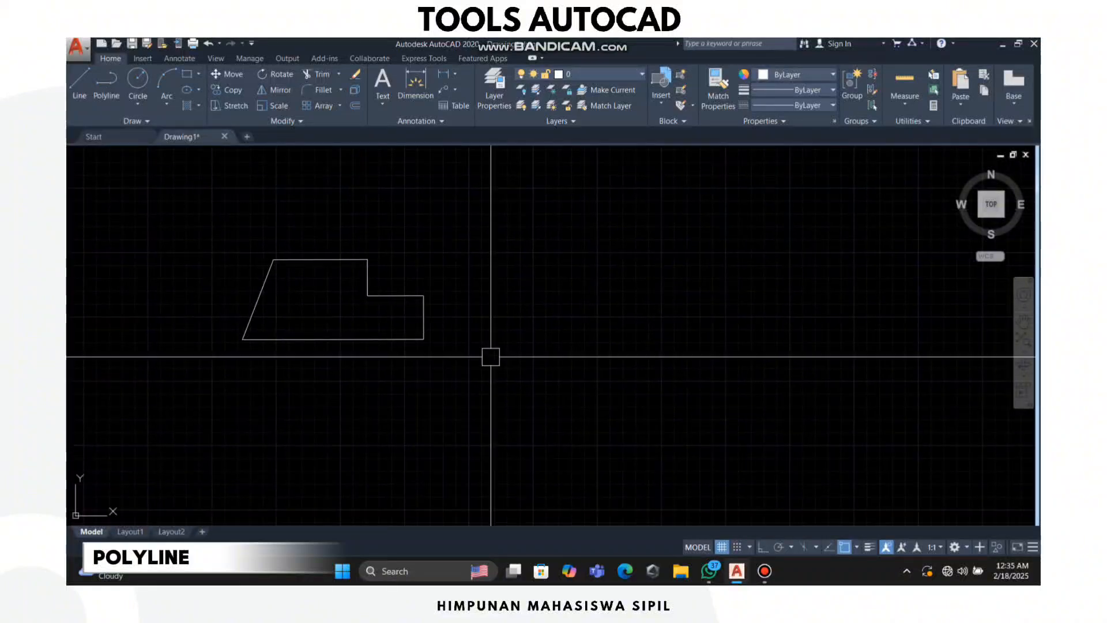
{"action": "type", "text": "l"}
{"action": "key", "text": "Return"}
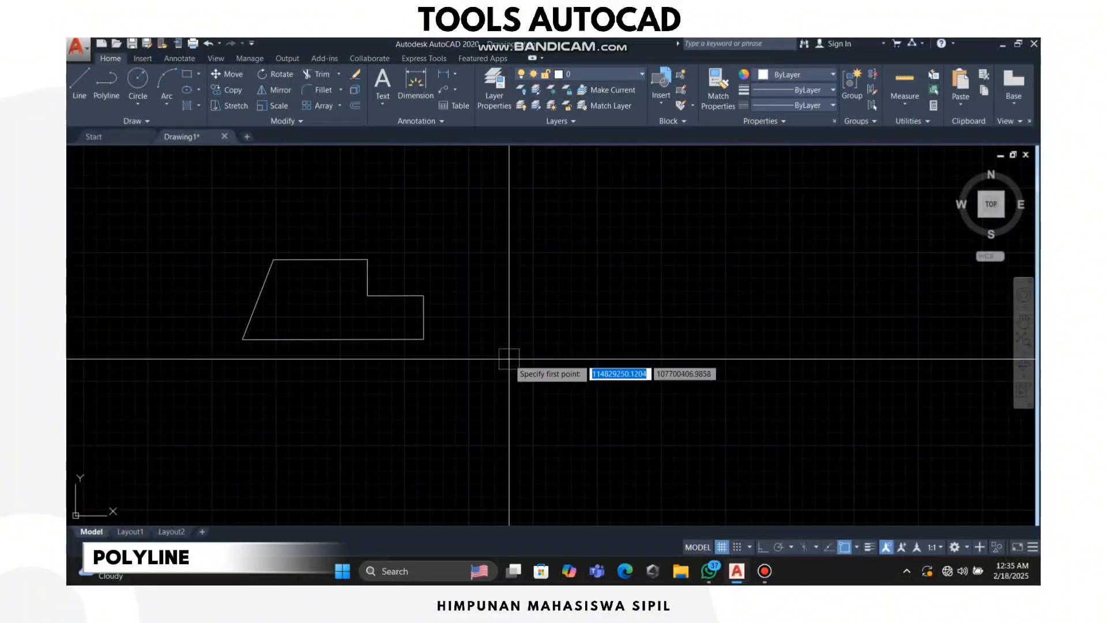
{"action": "left_click", "coordinate": [529, 340]}
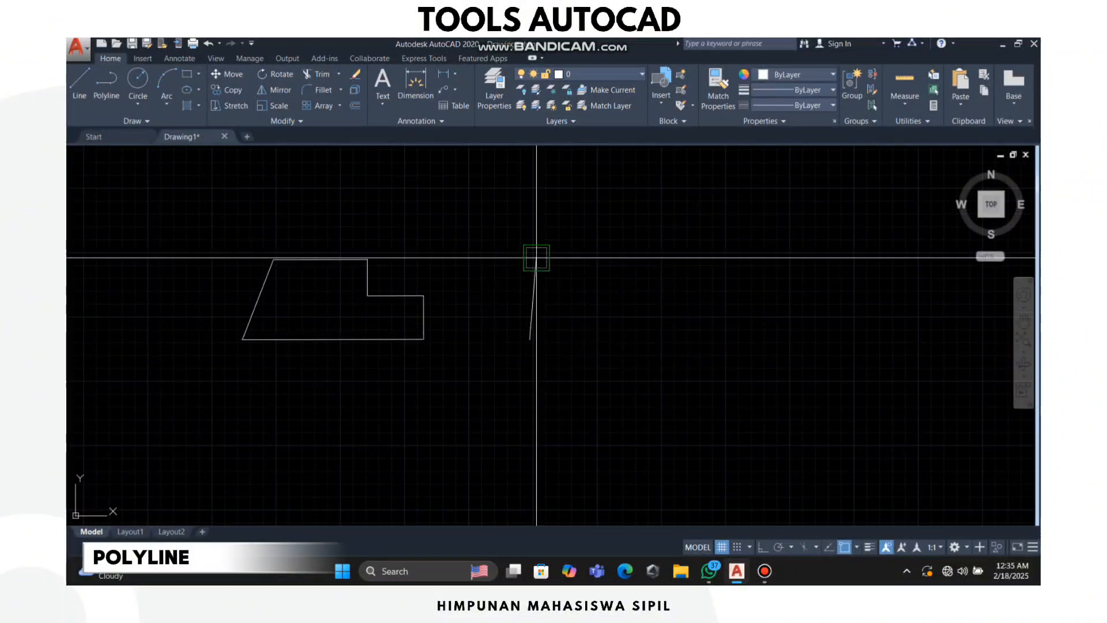
{"action": "left_click", "coordinate": [536, 257]}
{"action": "left_click", "coordinate": [665, 253]}
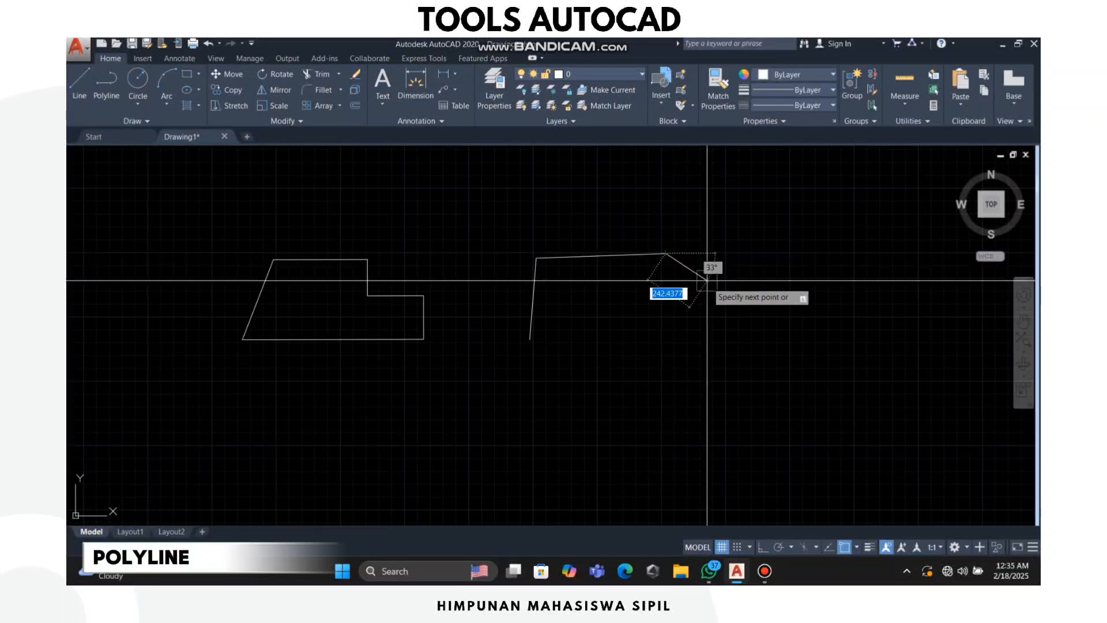
{"action": "left_click", "coordinate": [721, 292]}
{"action": "left_click", "coordinate": [724, 349]}
{"action": "left_click", "coordinate": [654, 382]}
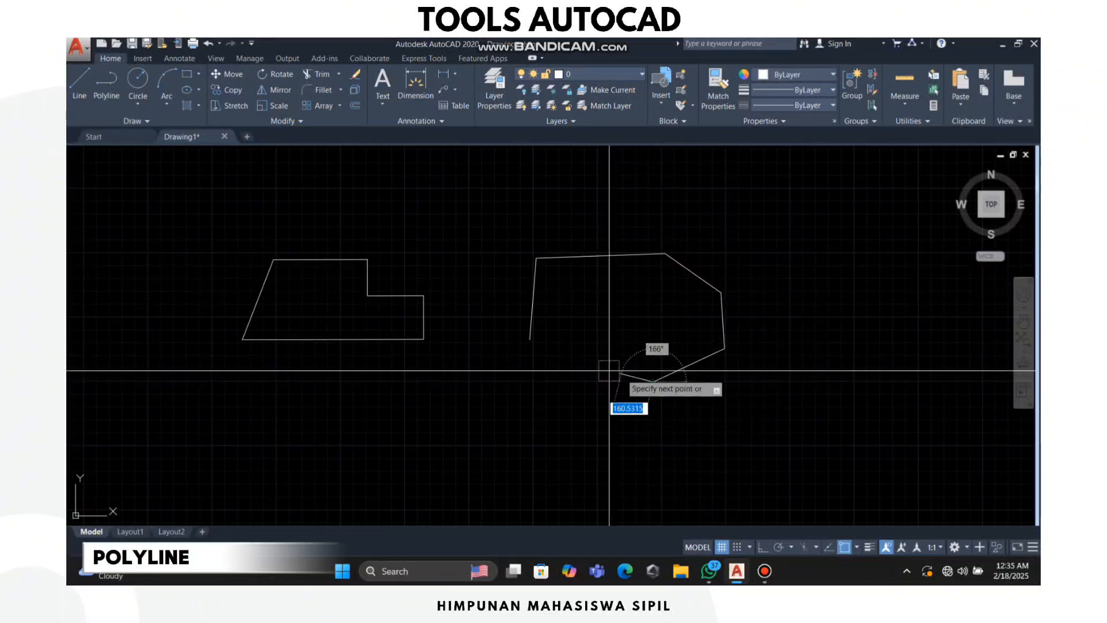
{"action": "left_click", "coordinate": [530, 339]}
{"action": "key", "text": "Return"}
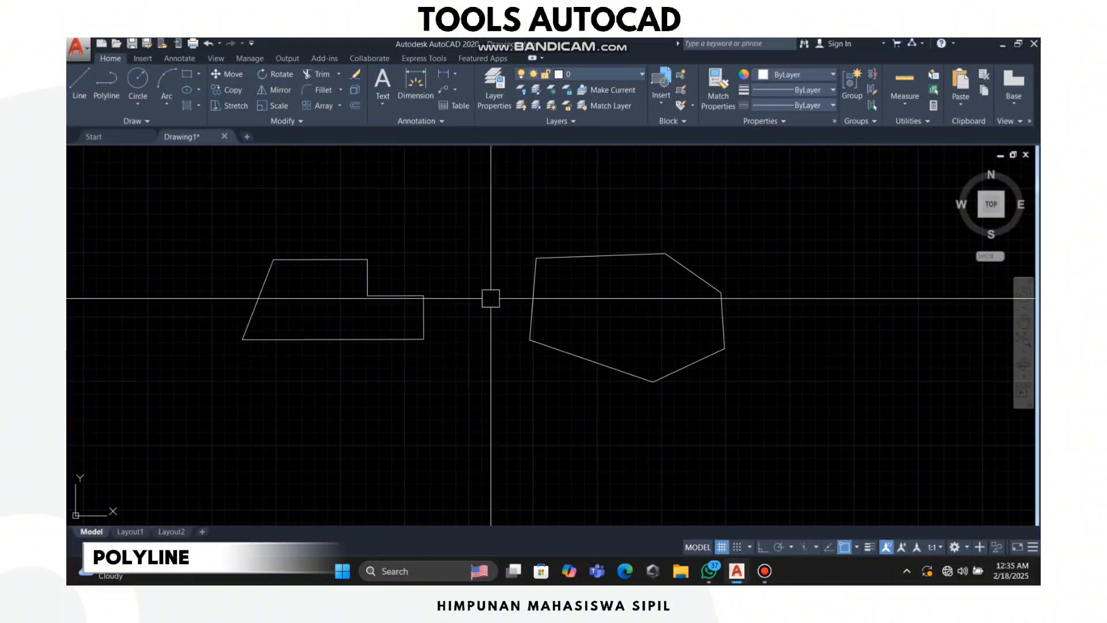
Step: Select one edge of the line-drawn shape and the polyline outline in turn to compare how each is selected
{"action": "left_click", "coordinate": [531, 281]}
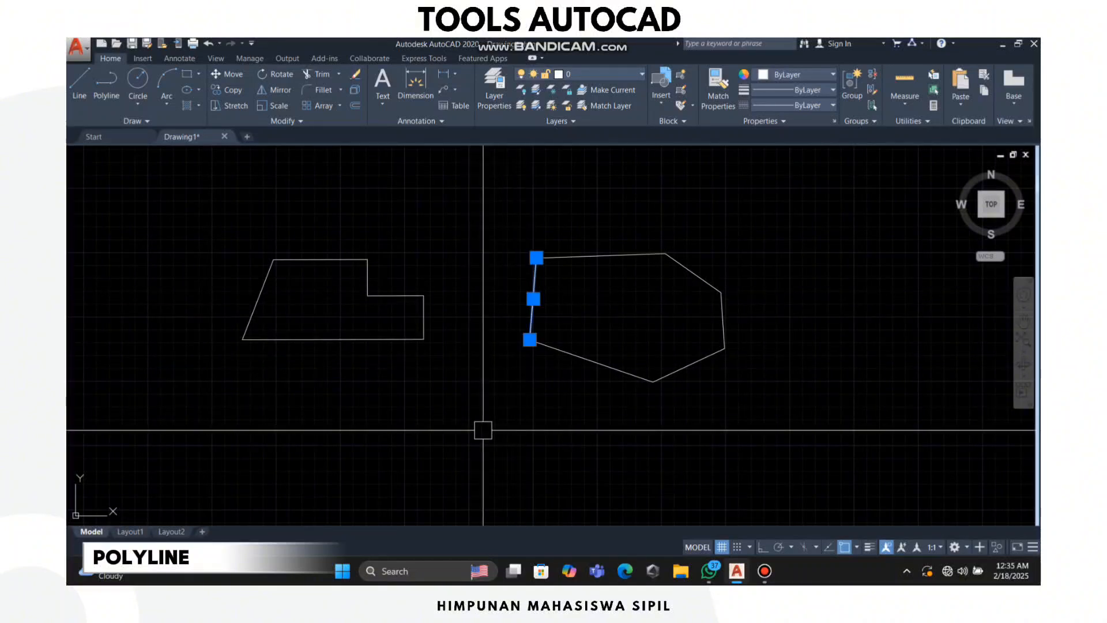
{"action": "key", "text": "Escape"}
{"action": "left_click", "coordinate": [424, 314]}
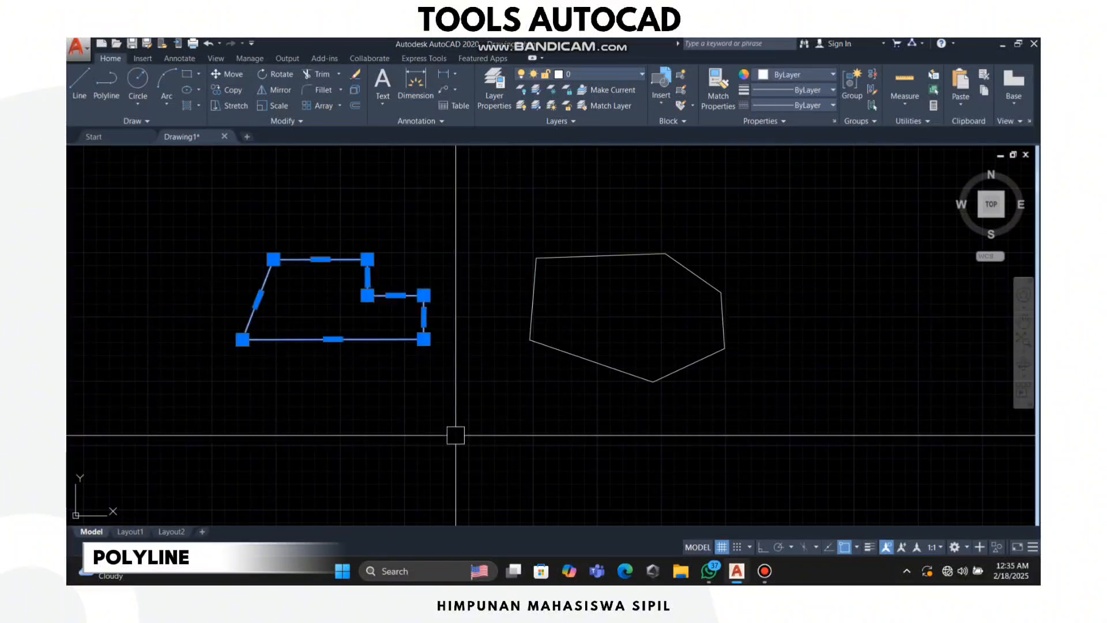
{"action": "key", "text": "Escape"}
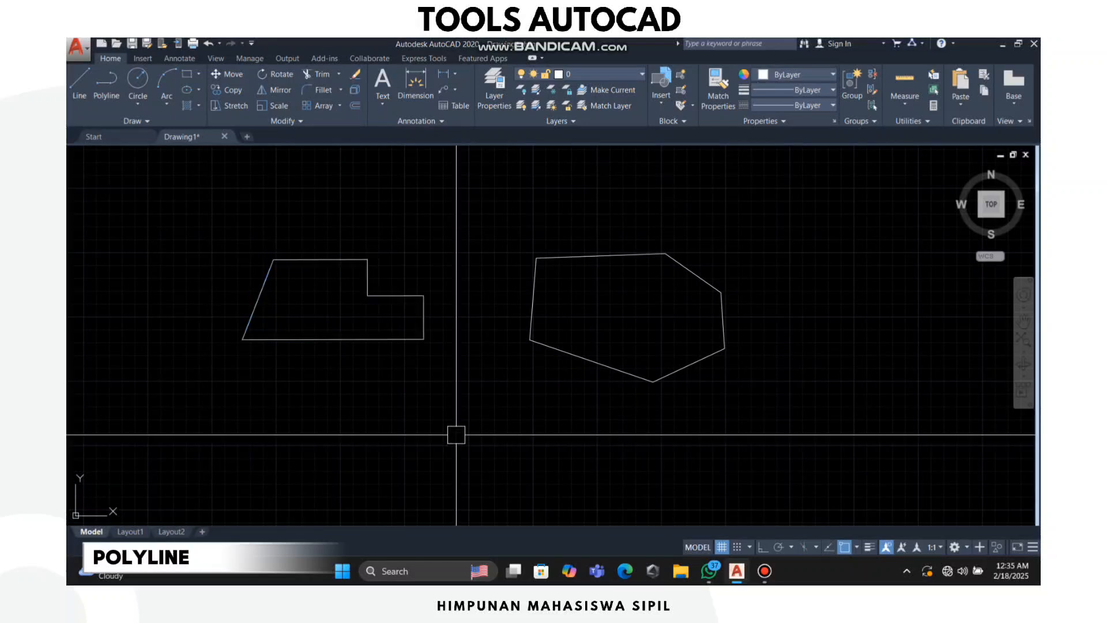
{"action": "left_click", "coordinate": [424, 331]}
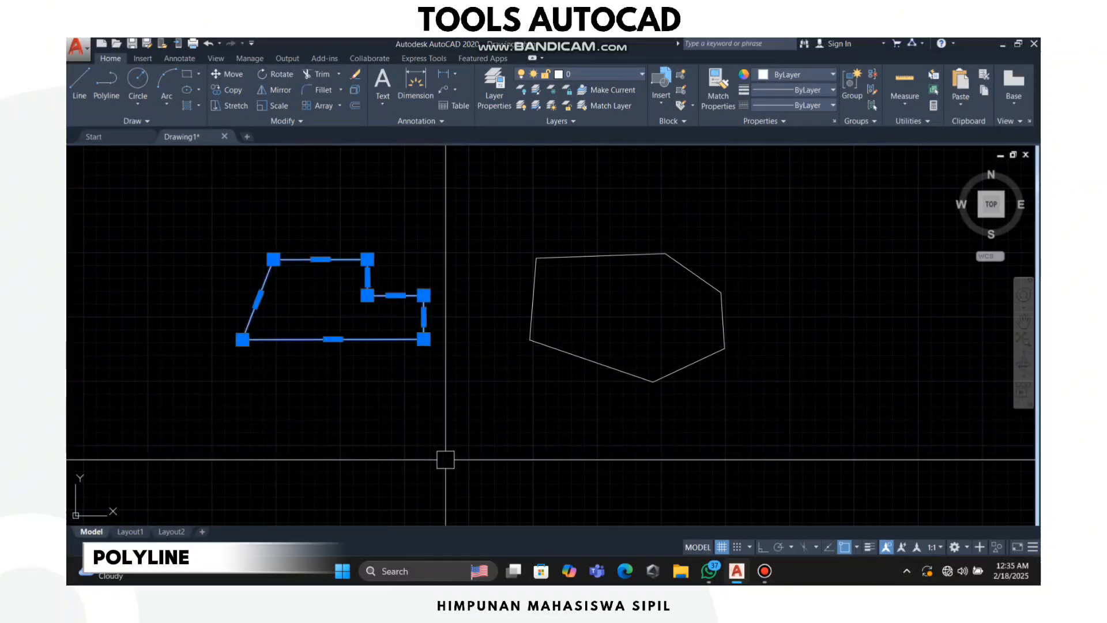
Step: Select the six separate edges of the line-drawn shape one by one and clear the selection
{"action": "left_click", "coordinate": [531, 311]}
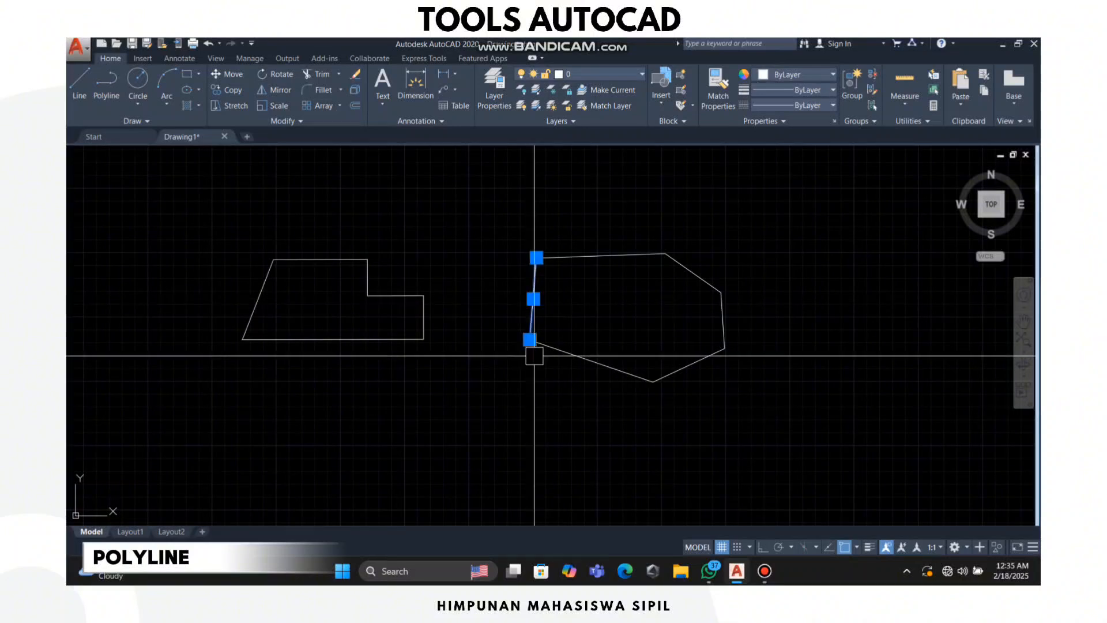
{"action": "left_click", "coordinate": [564, 353]}
{"action": "left_click", "coordinate": [715, 353]}
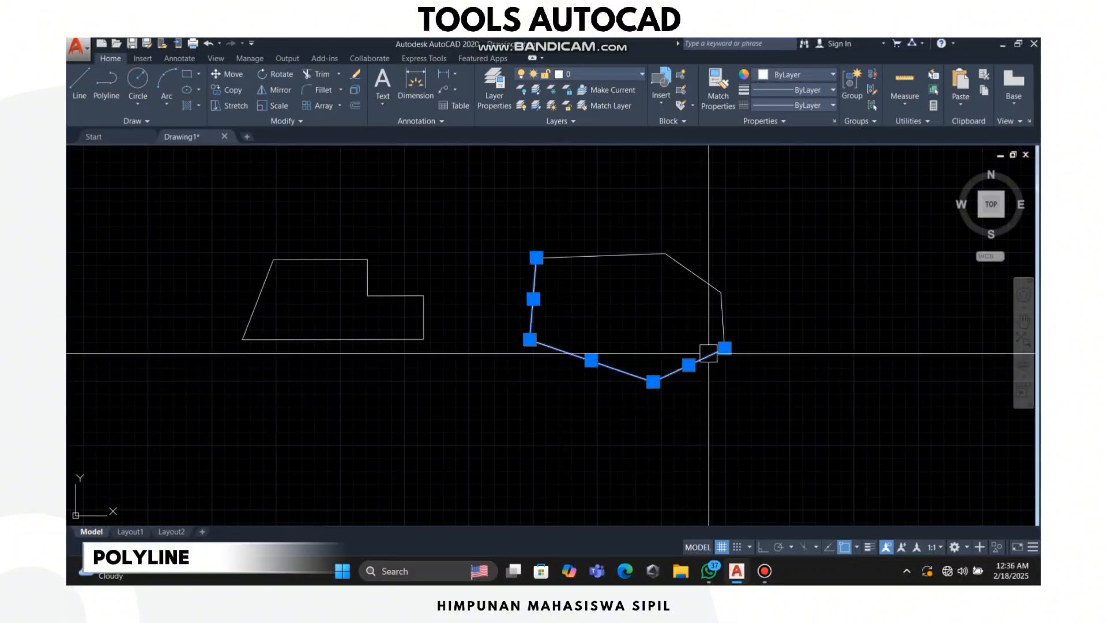
{"action": "left_click", "coordinate": [722, 321]}
{"action": "left_click", "coordinate": [696, 277]}
{"action": "left_click", "coordinate": [637, 254]}
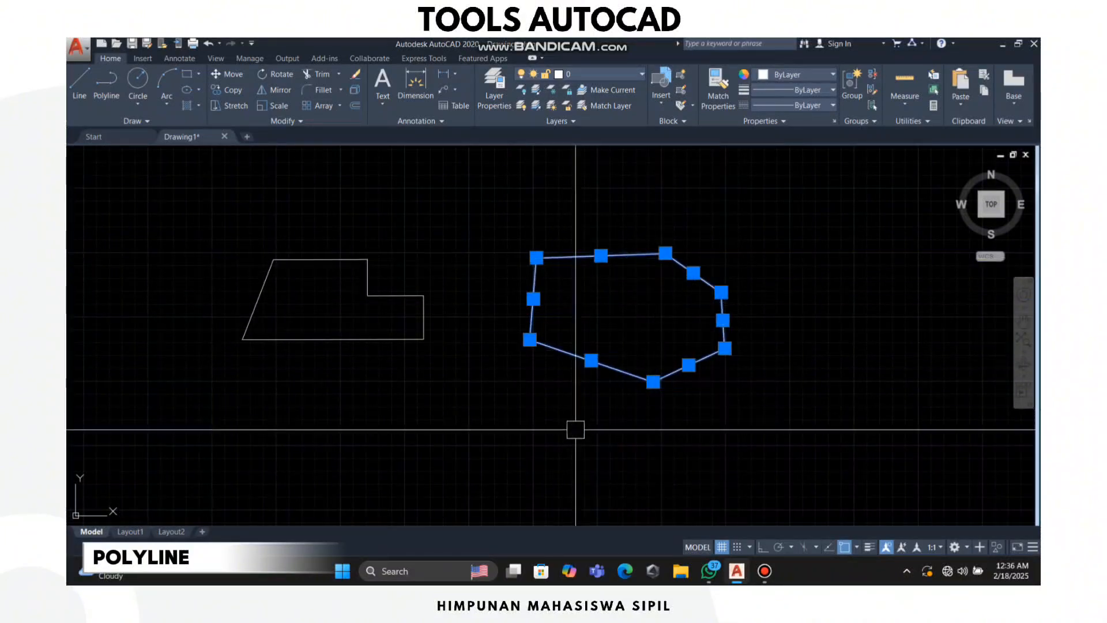
{"action": "key", "text": "Escape"}
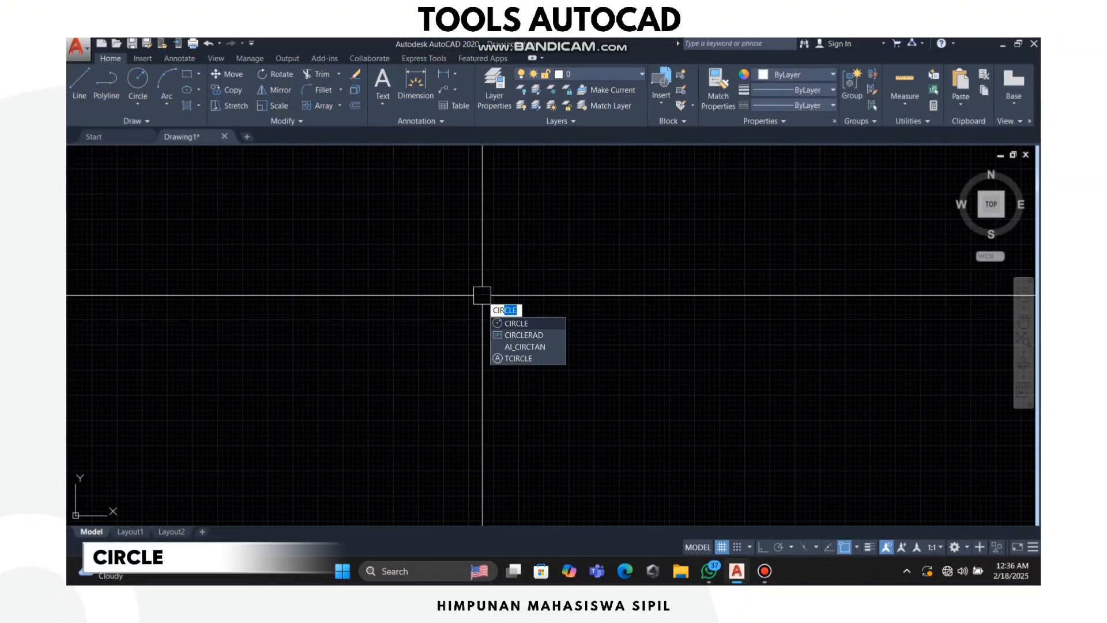
Step: Draw a circle with a radius of 100 in an empty area of the drawing
{"action": "key", "text": "Return"}
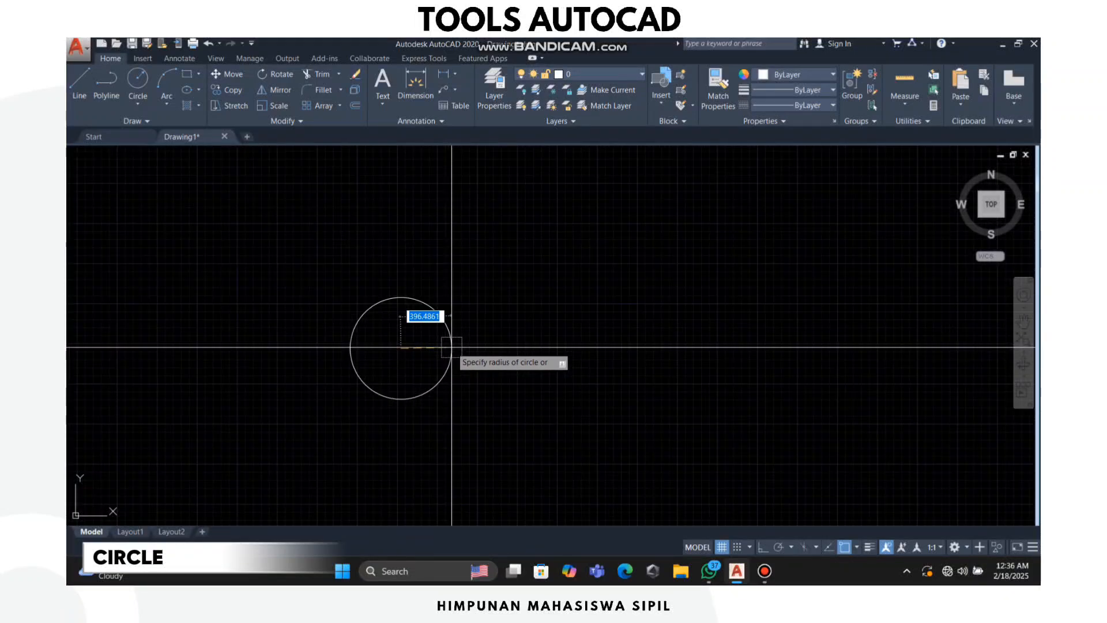
{"action": "scroll", "coordinate": [450, 348], "scroll_direction": "up", "scroll_amount": 3}
{"action": "scroll", "coordinate": [382, 346], "scroll_direction": "down", "scroll_amount": 5}
{"action": "scroll", "coordinate": [377, 346], "scroll_direction": "up", "scroll_amount": 3}
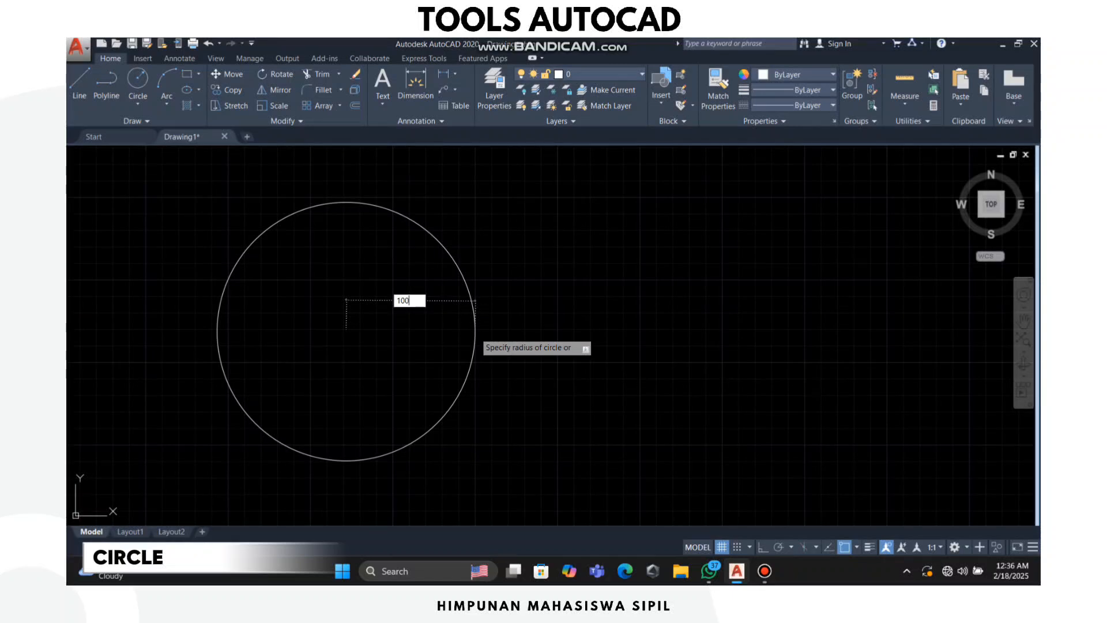
{"action": "key", "text": "Return"}
{"action": "scroll", "coordinate": [294, 328], "scroll_direction": "down", "scroll_amount": 1}
{"action": "scroll", "coordinate": [294, 328], "scroll_direction": "up", "scroll_amount": 1}
{"action": "middle_click_drag", "start_coordinate": [294, 328], "coordinate": [445, 330]}
{"action": "scroll", "coordinate": [451, 318], "scroll_direction": "down", "scroll_amount": 2}
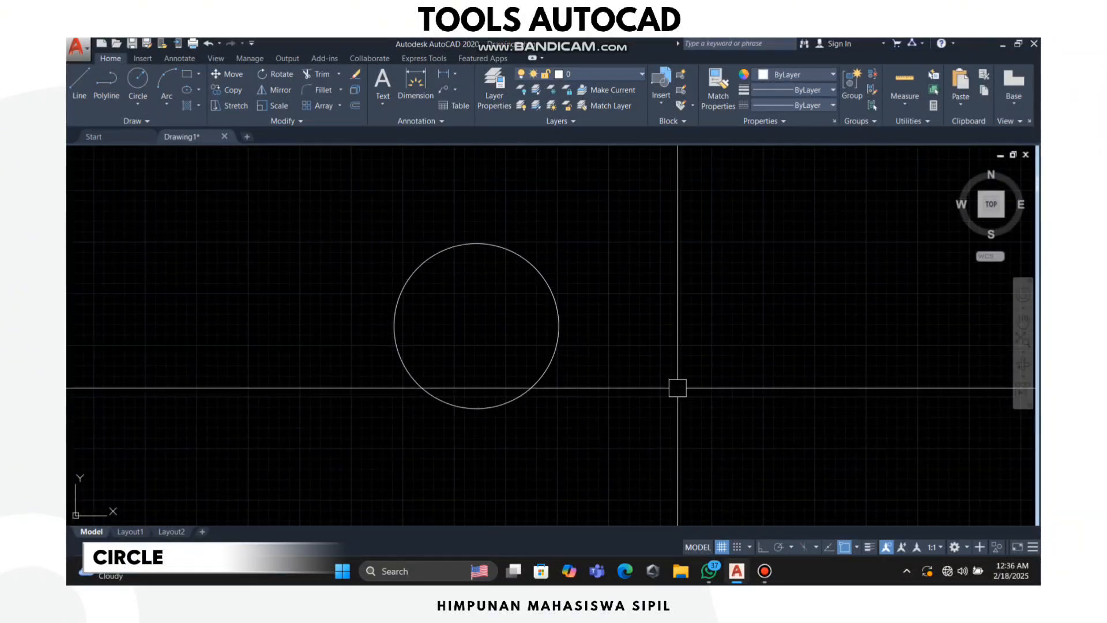
Step: Draw a 200 by 200 rectangle in the empty area to the right of the circle
{"action": "mouse_move", "coordinate": [620, 407]}
{"action": "middle_mouse_down"}
{"action": "mouse_move", "coordinate": [521, 375]}
{"action": "mouse_move", "coordinate": [472, 408]}
{"action": "middle_mouse_up"}
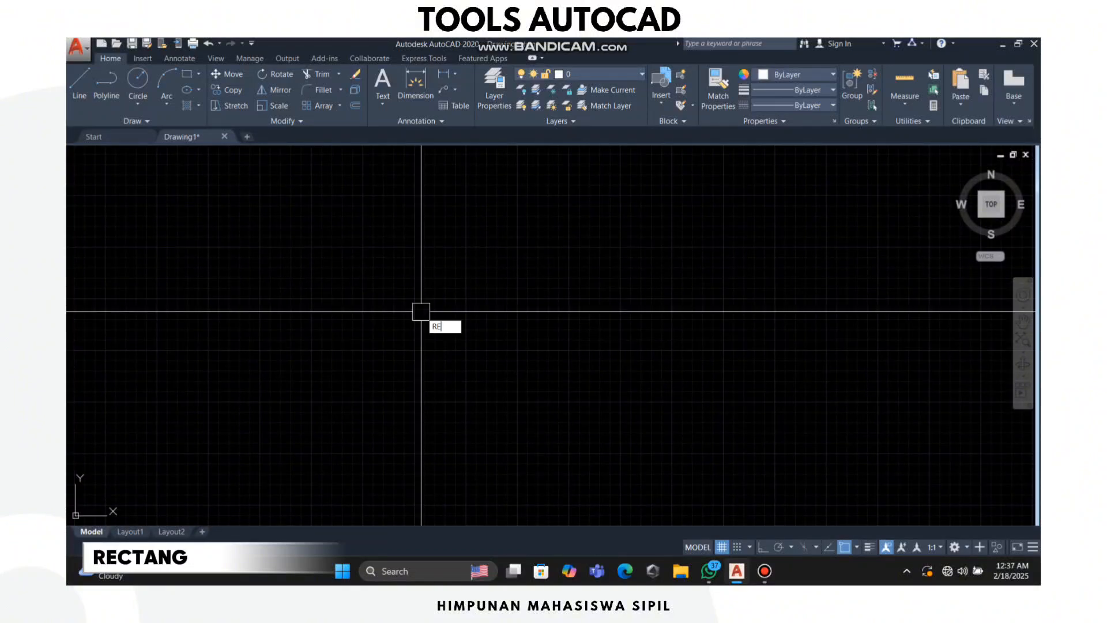
{"action": "type", "text": "C"}
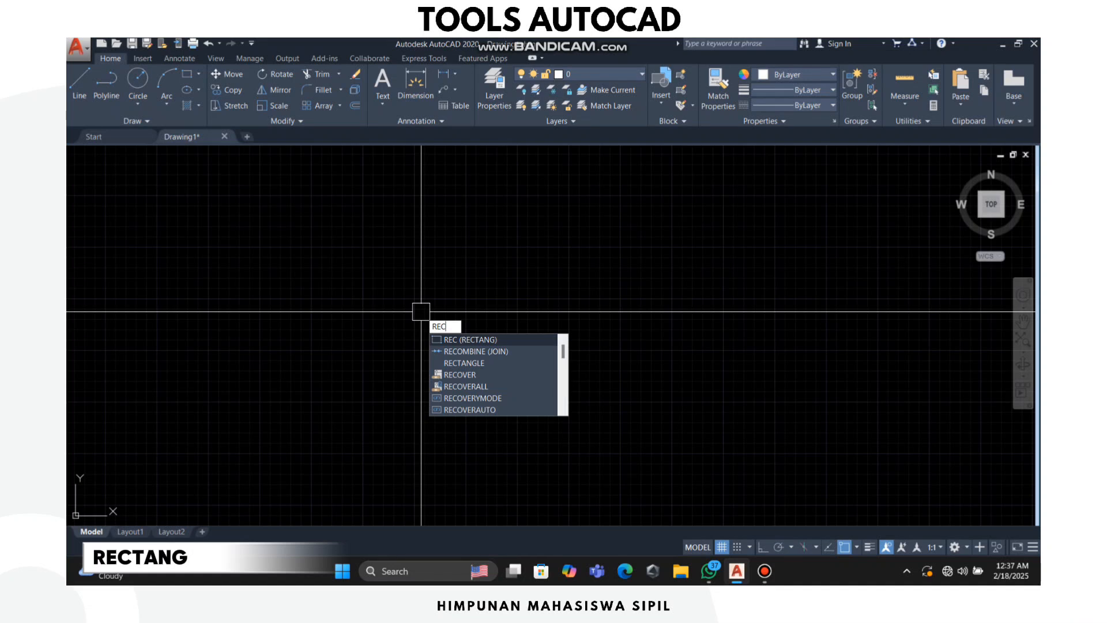
{"action": "key", "text": "Return"}
{"action": "left_click", "coordinate": [326, 236]}
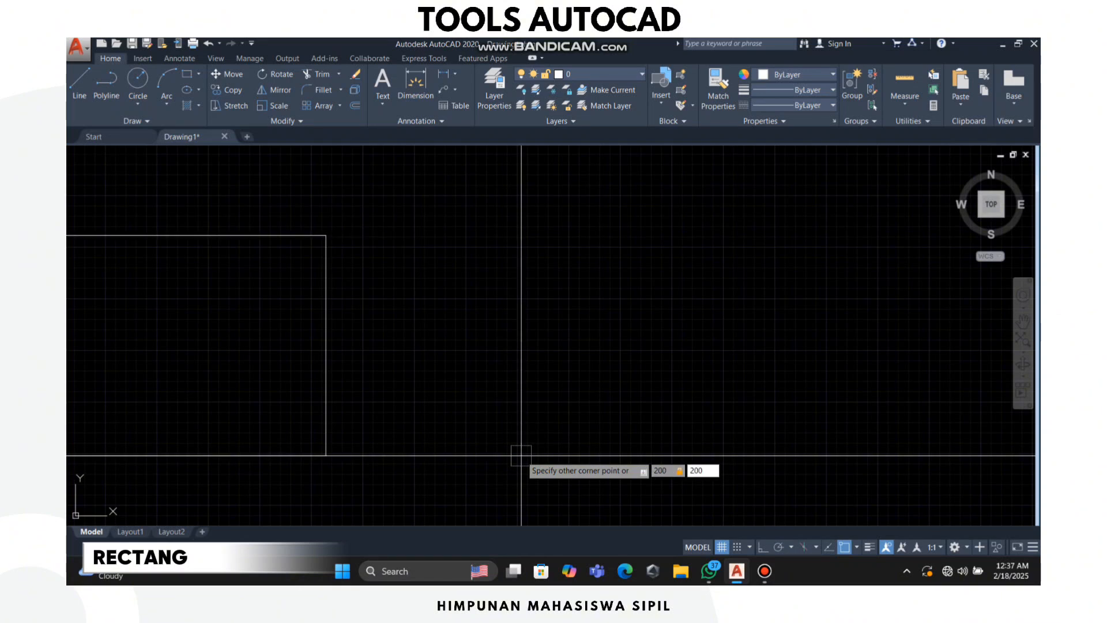
{"action": "key", "text": "Return"}
{"action": "middle_click_drag", "start_coordinate": [502, 306], "coordinate": [614, 453]}
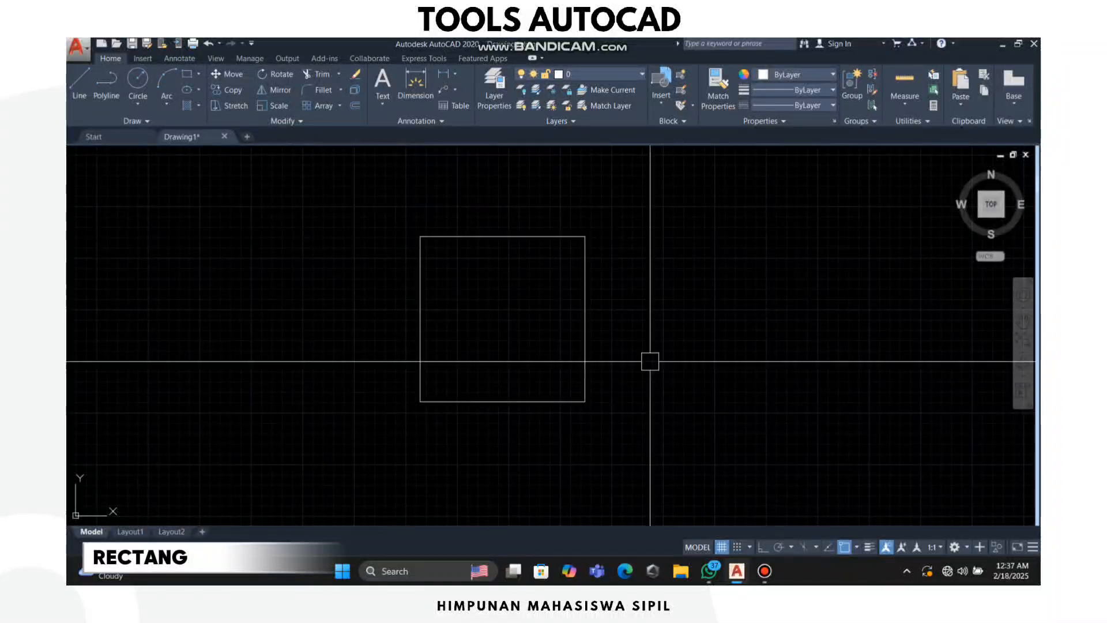
Step: Draw a rectangle 300 wide and 200 high to the right of the 200 by 200 square
{"action": "middle_click_drag", "start_coordinate": [700, 314], "coordinate": [262, 328]}
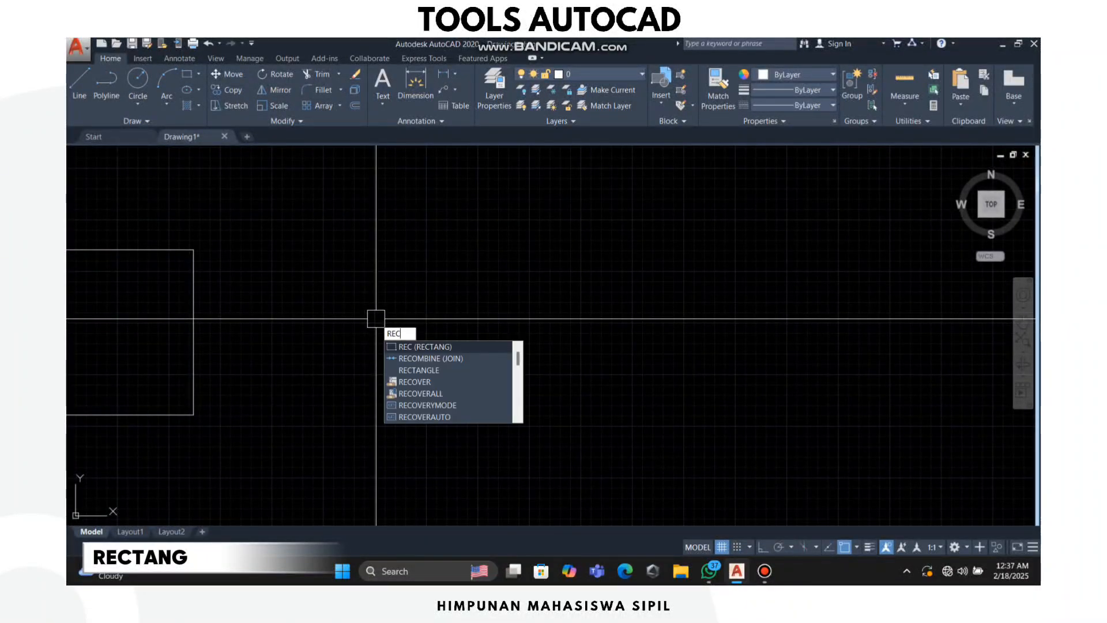
{"action": "key", "text": "Return"}
{"action": "left_click", "coordinate": [340, 252]}
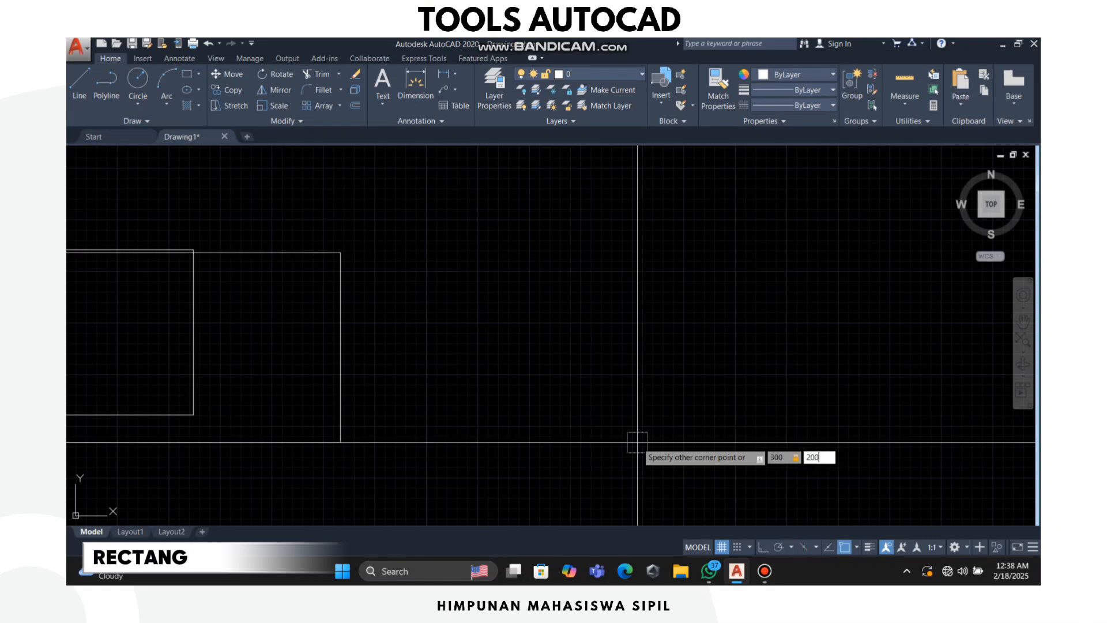
{"action": "key", "text": "Return"}
{"action": "mouse_move", "coordinate": [552, 271]}
{"action": "middle_mouse_down"}
{"action": "mouse_move", "coordinate": [615, 463]}
{"action": "mouse_move", "coordinate": [603, 450]}
{"action": "middle_mouse_up"}
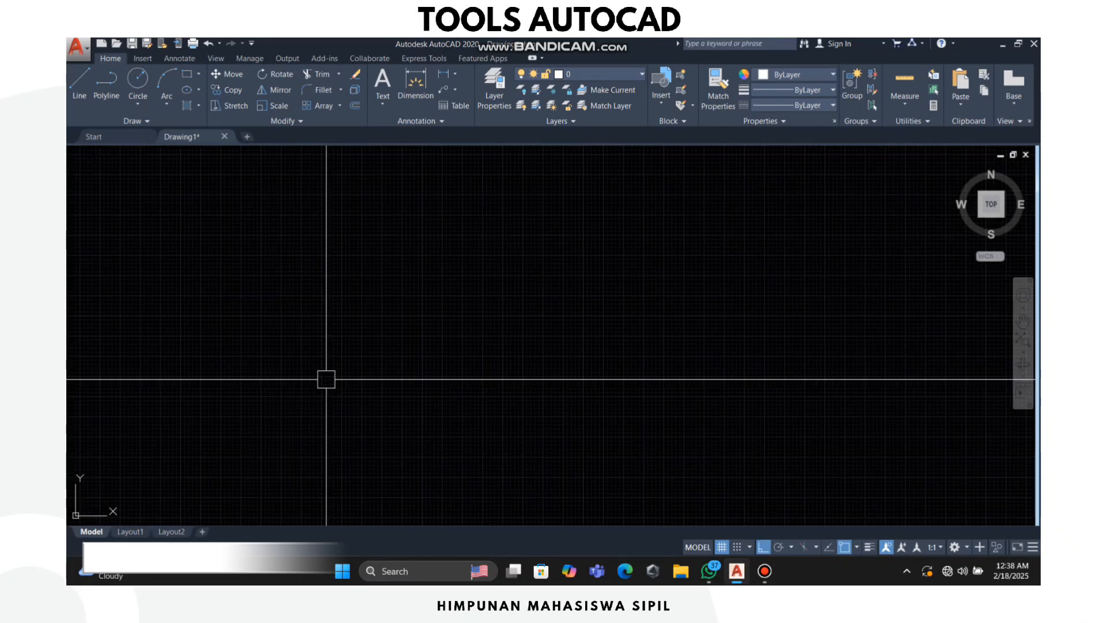
Step: Draw an upright rectangle about 315 wide and 395 high in an empty area
{"action": "type", "text": "R"}
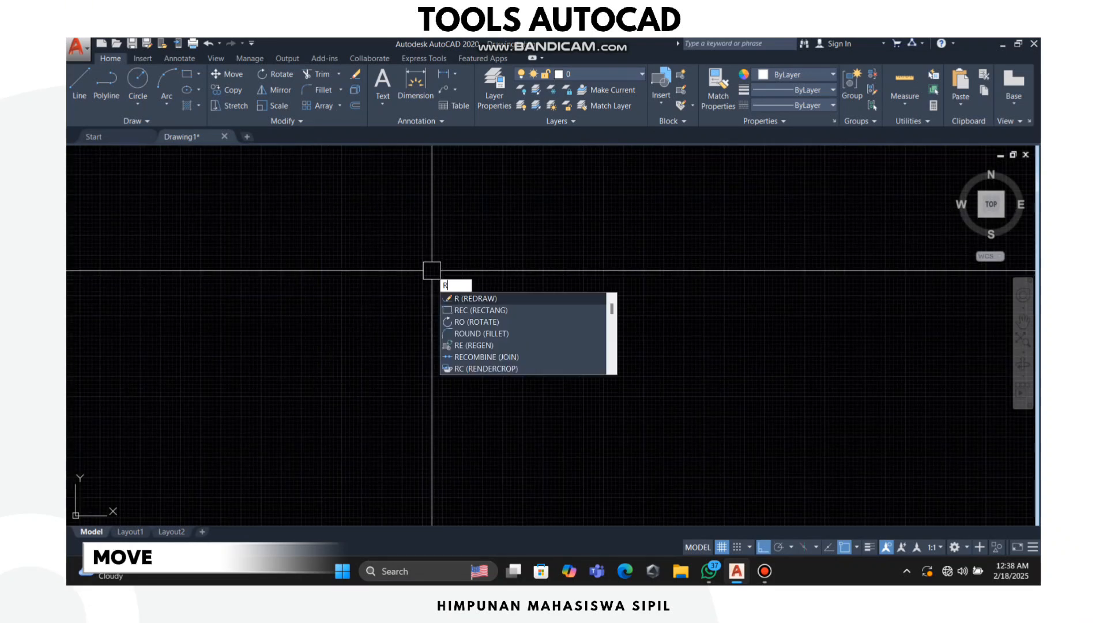
{"action": "type", "text": "EC"}
{"action": "key", "text": "Return"}
{"action": "left_click", "coordinate": [408, 238]}
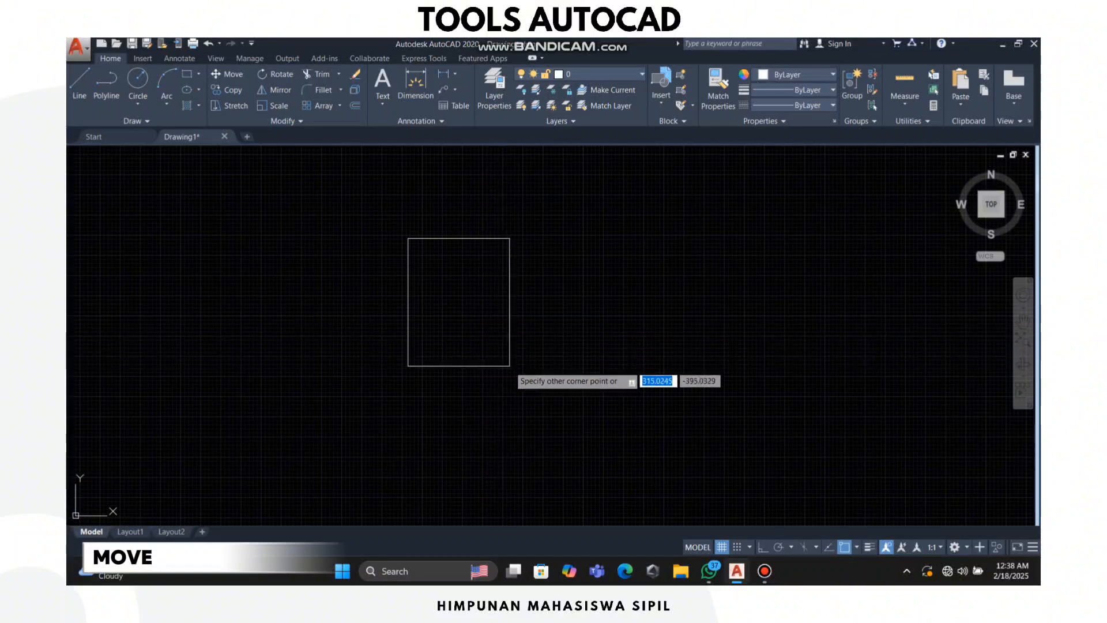
{"action": "left_click", "coordinate": [509, 366]}
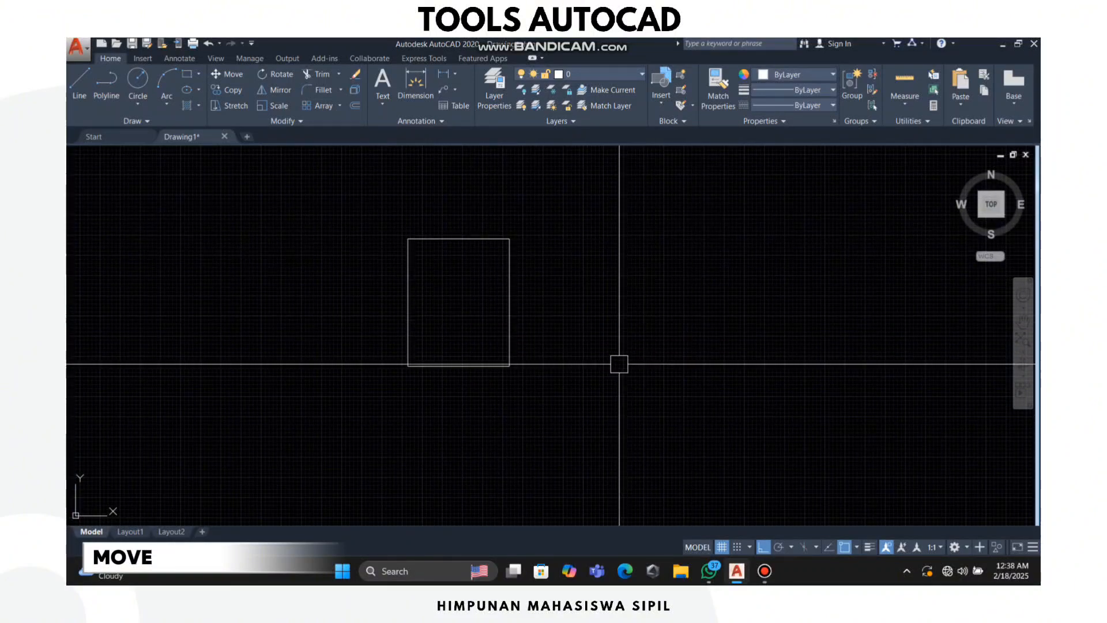
Step: Move the upright rectangle horizontally to the right, using its lower-right corner as the base point
{"action": "left_click", "coordinate": [511, 358]}
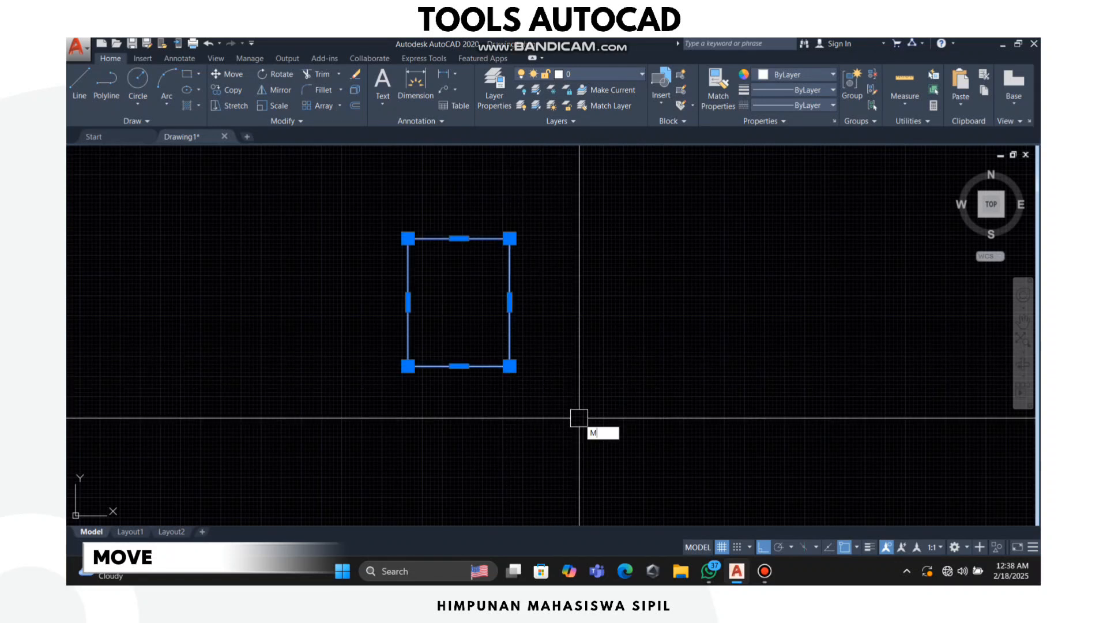
{"action": "key", "text": "Return"}
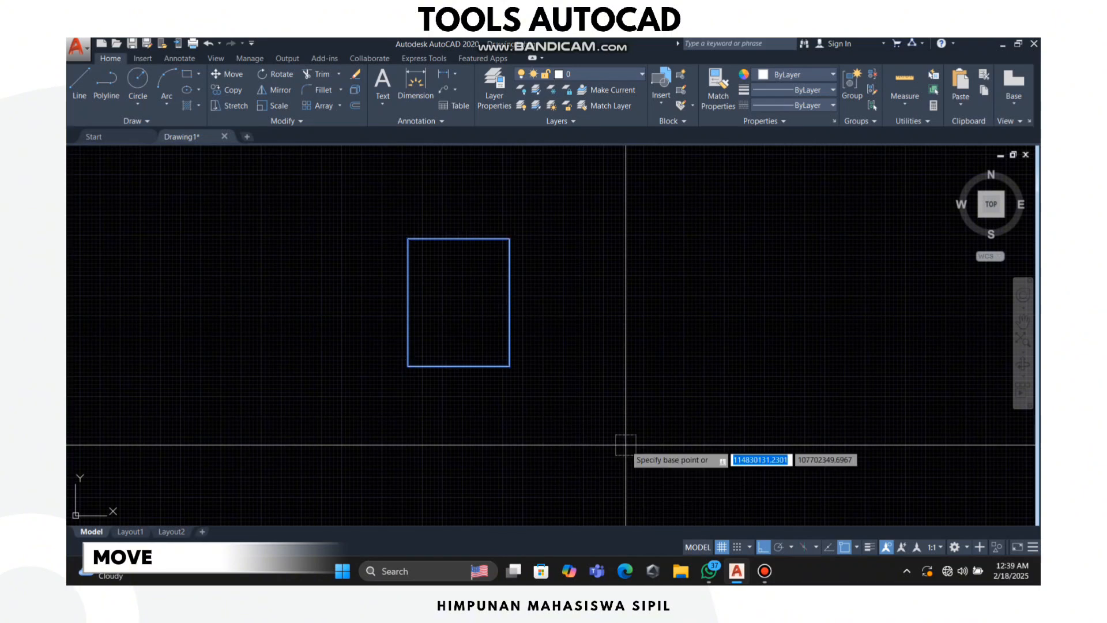
{"action": "left_click", "coordinate": [509, 365]}
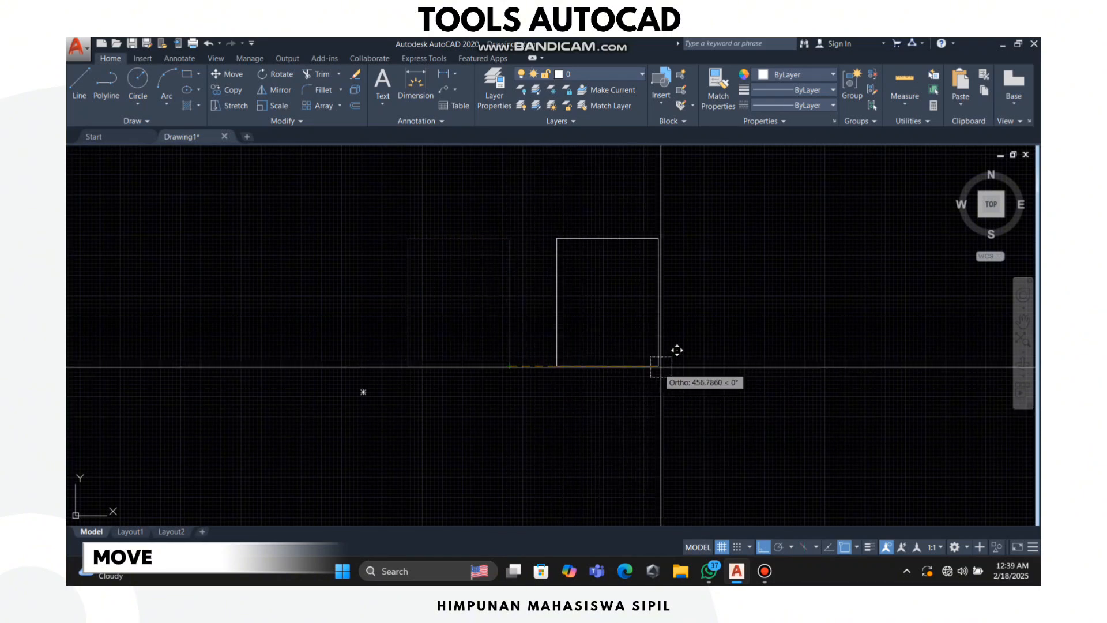
{"action": "left_click", "coordinate": [719, 366]}
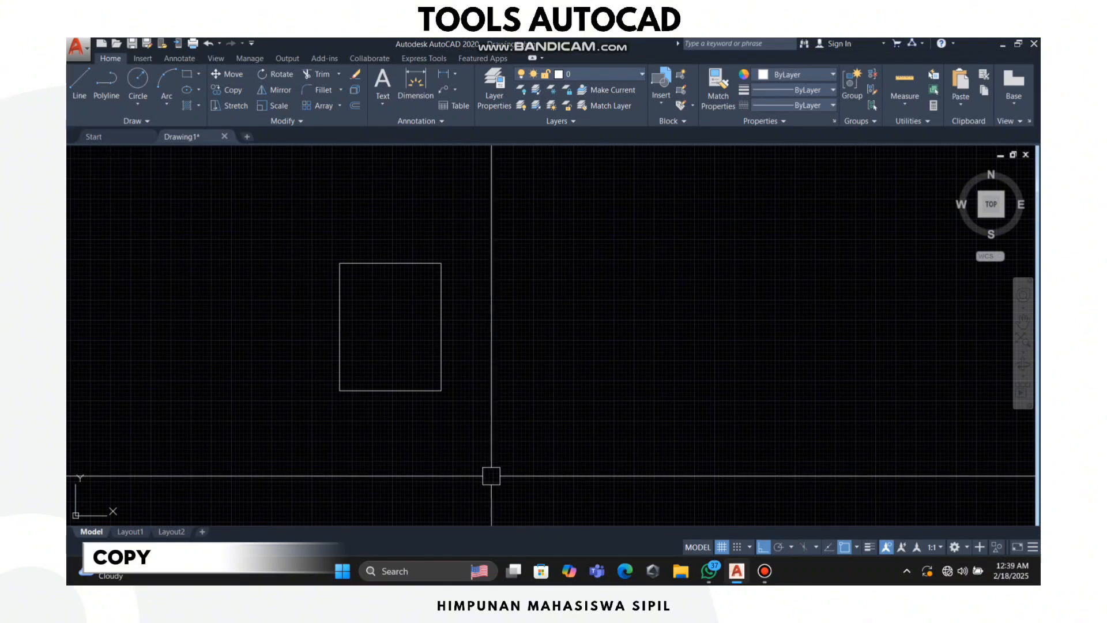
Step: Copy the rectangle horizontally to the right with Ortho on, end the command and undo the copy
{"action": "left_click", "coordinate": [442, 317]}
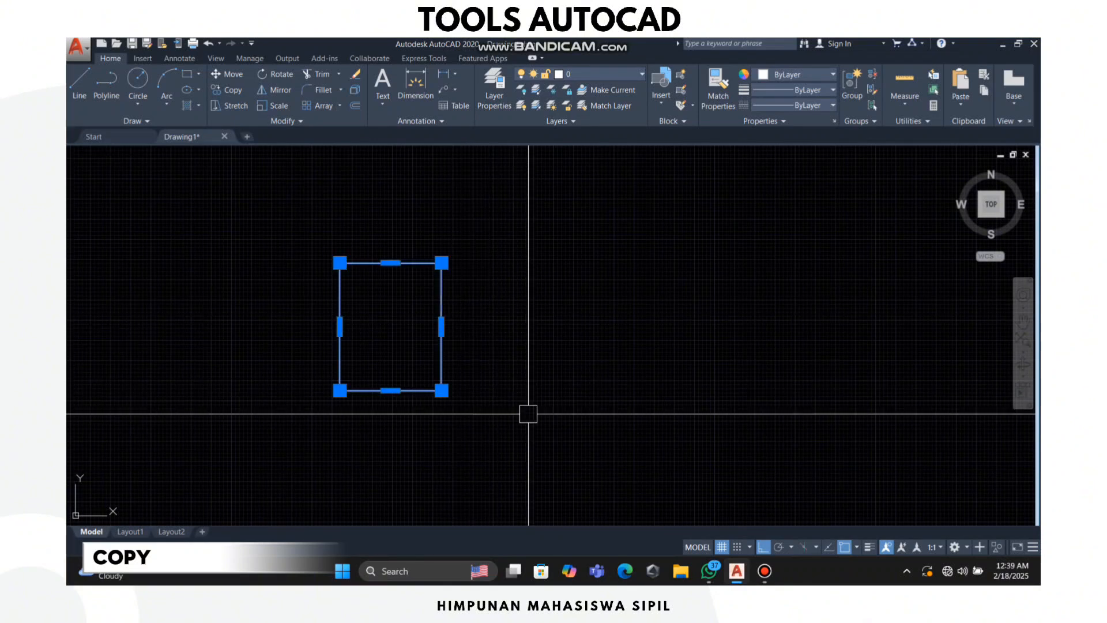
{"action": "type", "text": "COPY"}
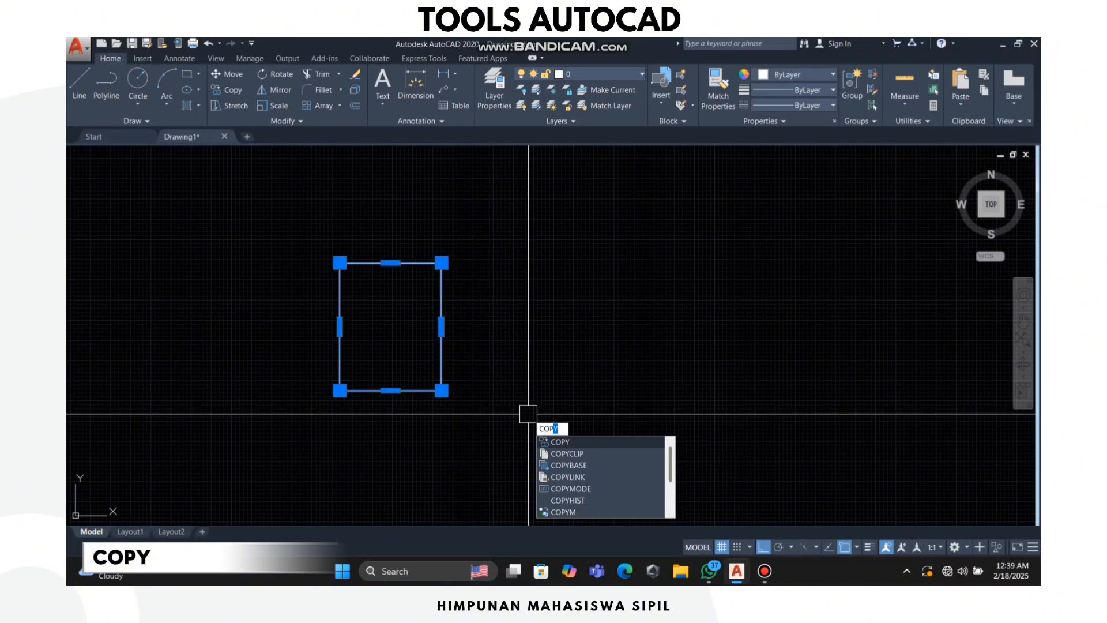
{"action": "key", "text": "Return"}
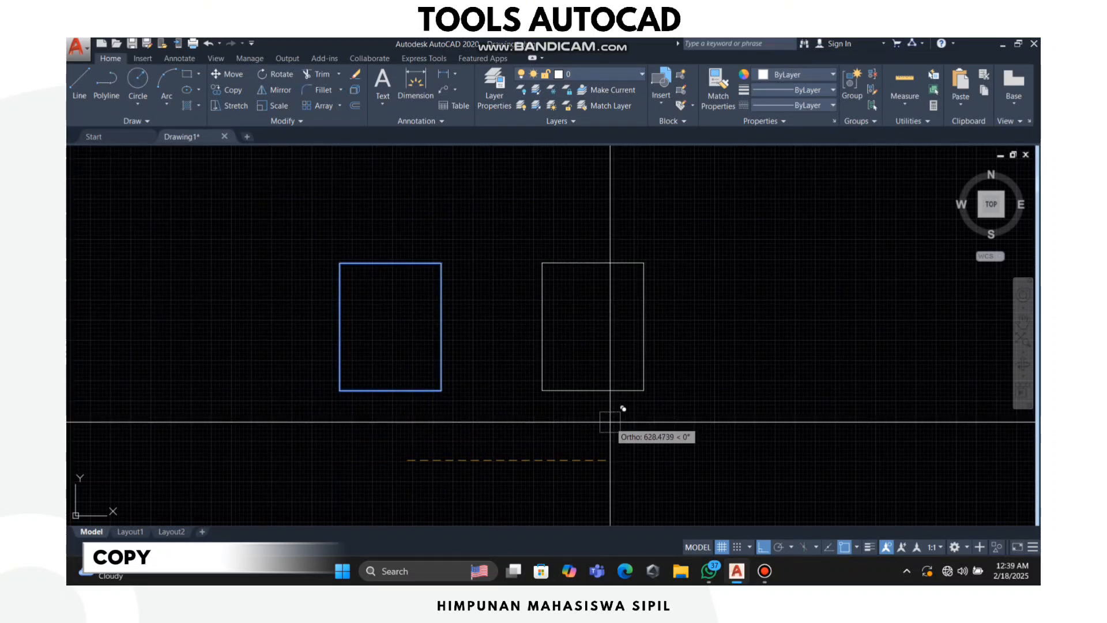
{"action": "left_click", "coordinate": [617, 422]}
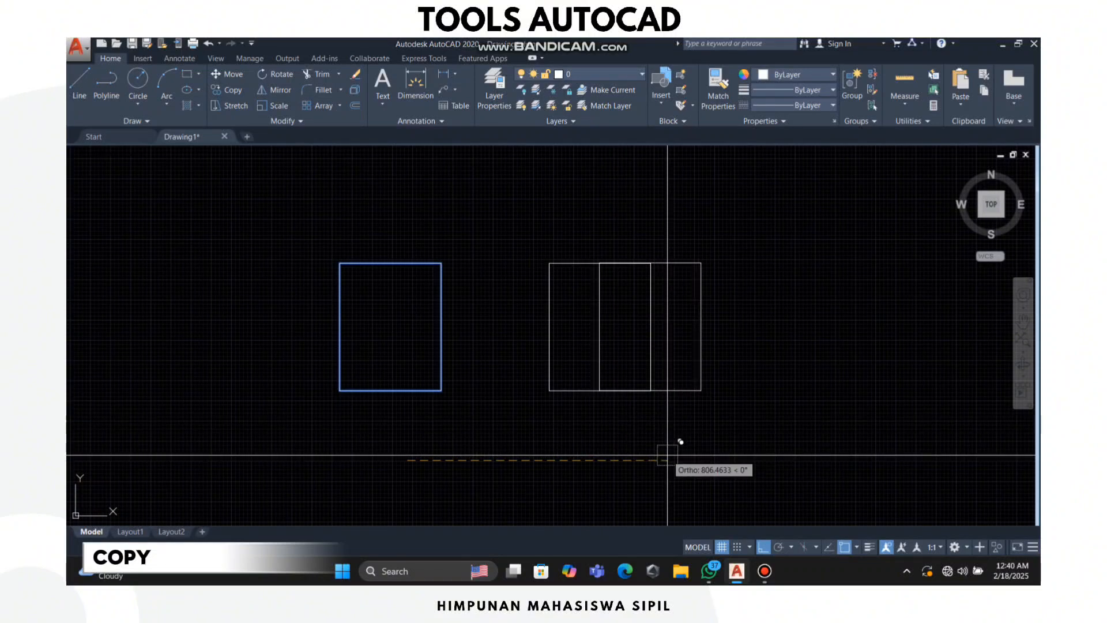
{"action": "key", "text": "Escape"}
{"action": "key", "text": "ctrl+z"}
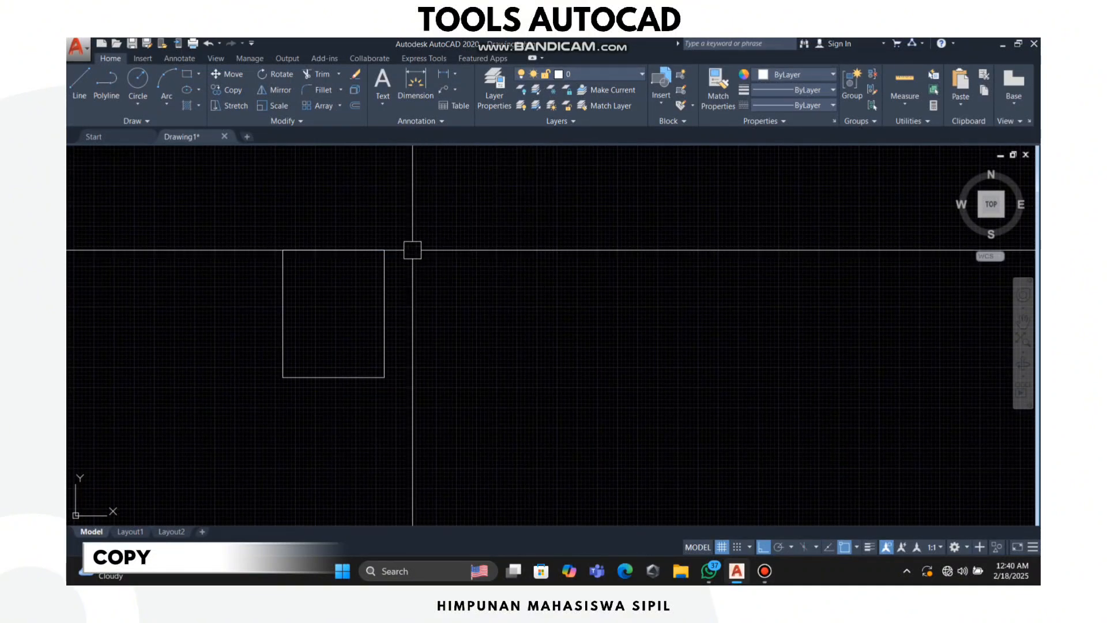
Step: Mirror the rectangle across a vertical line to its right, keeping the source object
{"action": "left_click", "coordinate": [384, 274]}
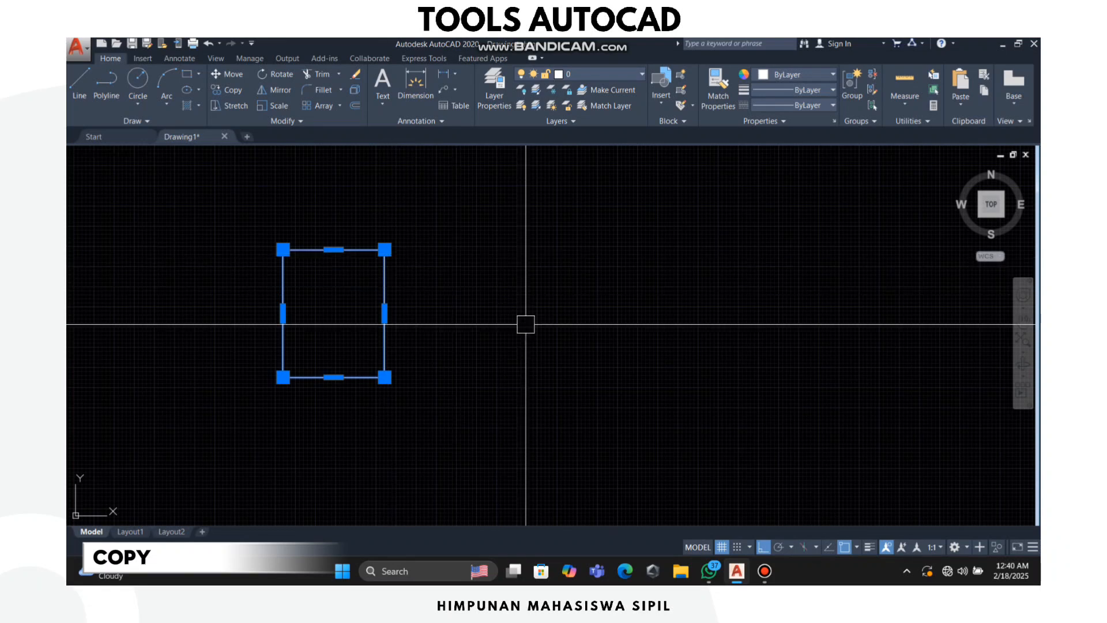
{"action": "type", "text": "MIR"}
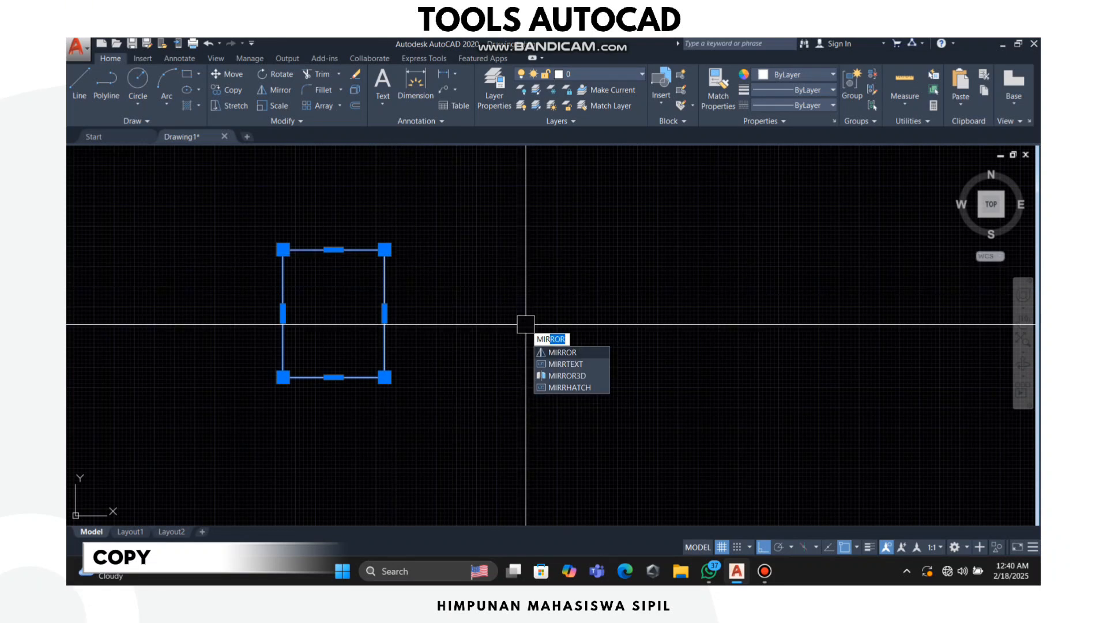
{"action": "left_click", "coordinate": [565, 353]}
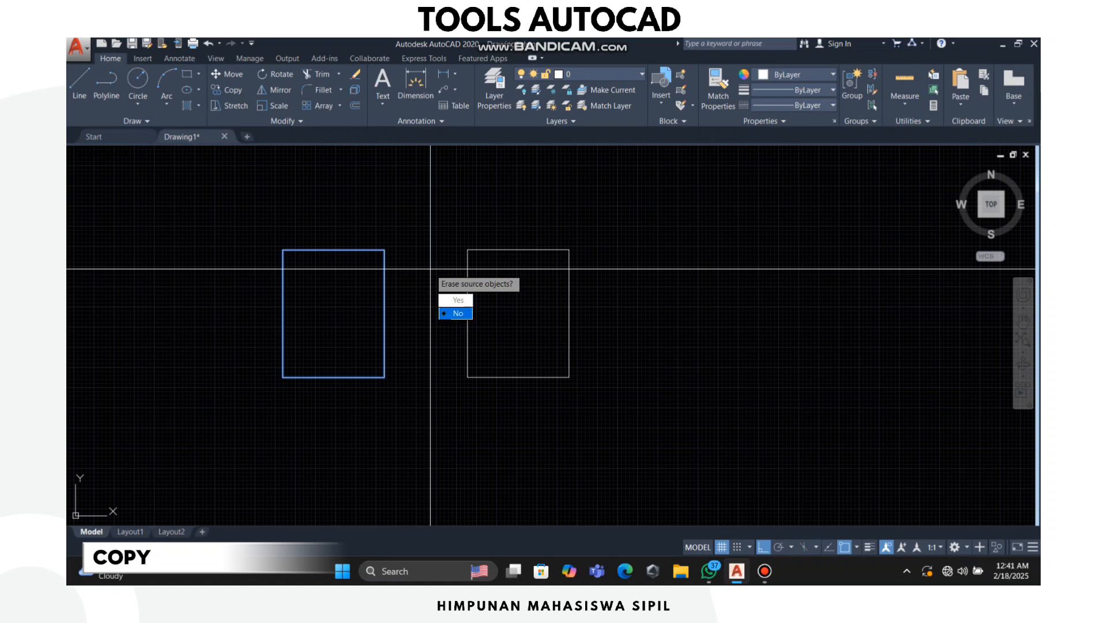
{"action": "key", "text": "Return"}
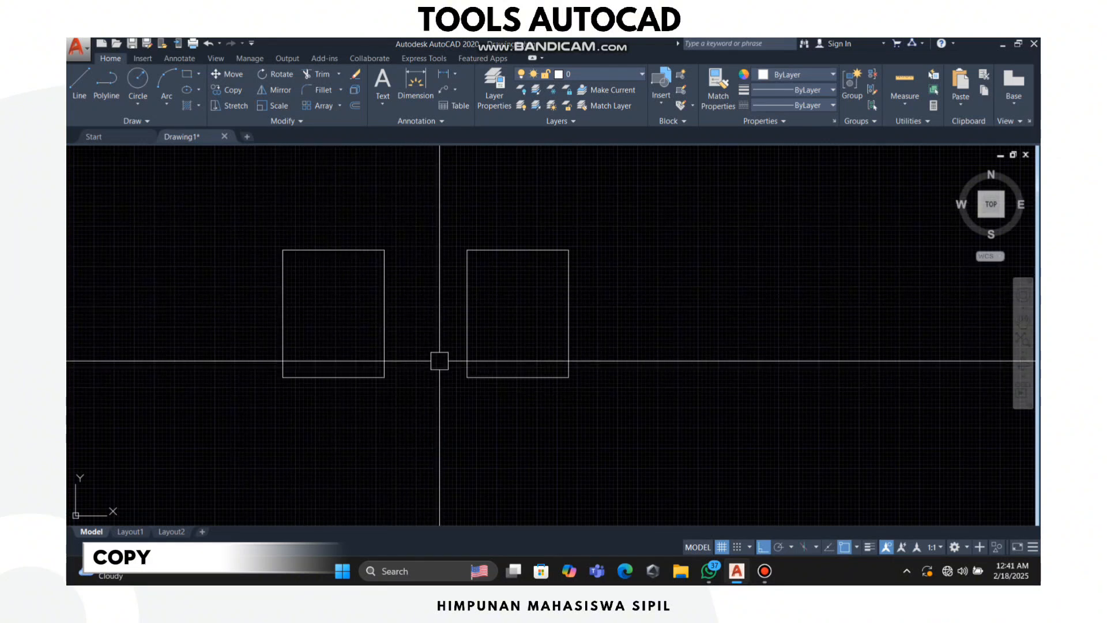
Step: Erase the remaining upright rectangle with the Erase command
{"action": "middle_click_drag", "start_coordinate": [437, 363], "coordinate": [455, 326]}
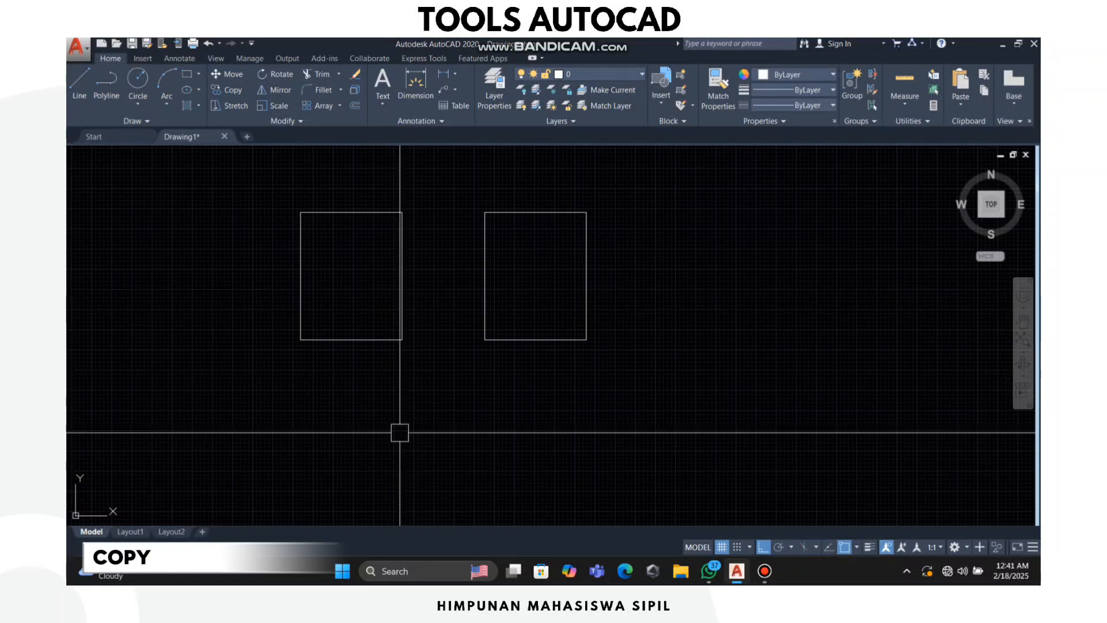
{"action": "type", "text": "E"}
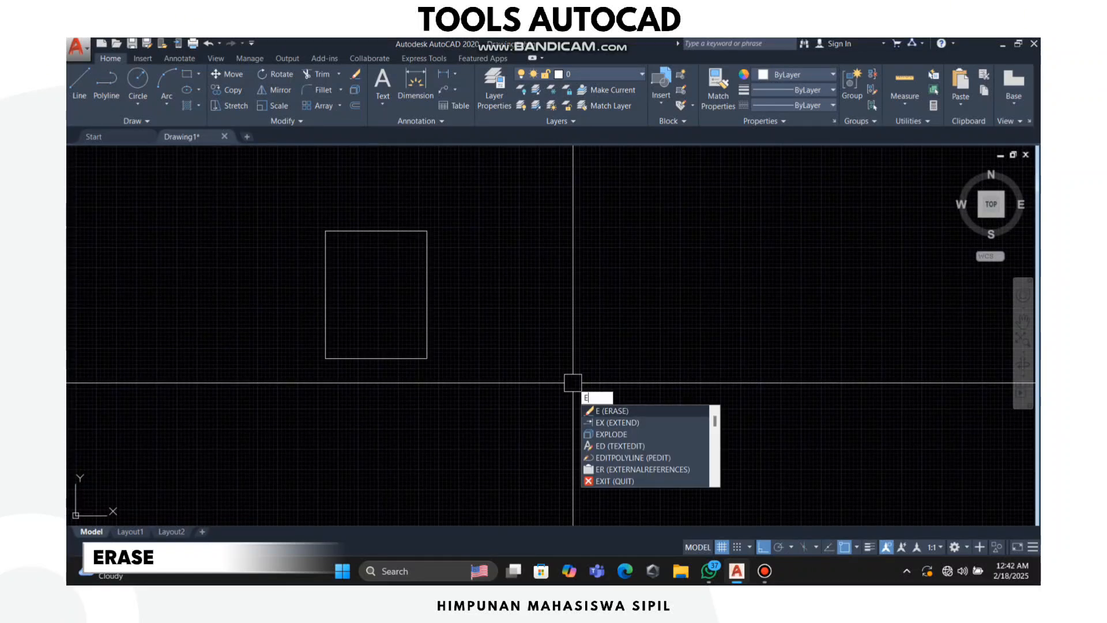
{"action": "left_click", "coordinate": [606, 410]}
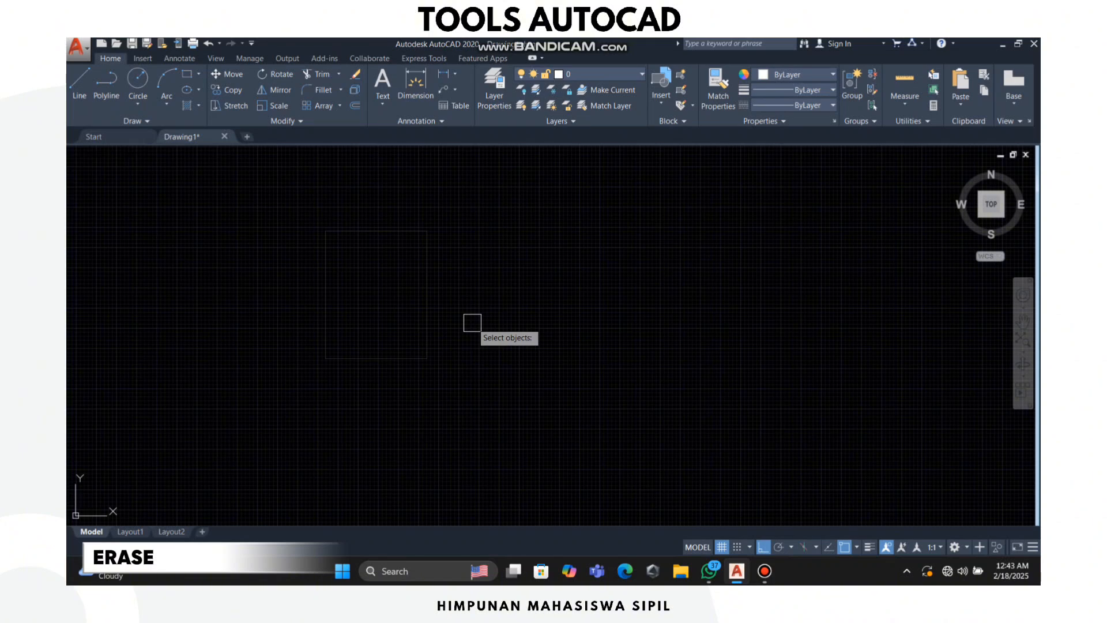
{"action": "key", "text": "Return"}
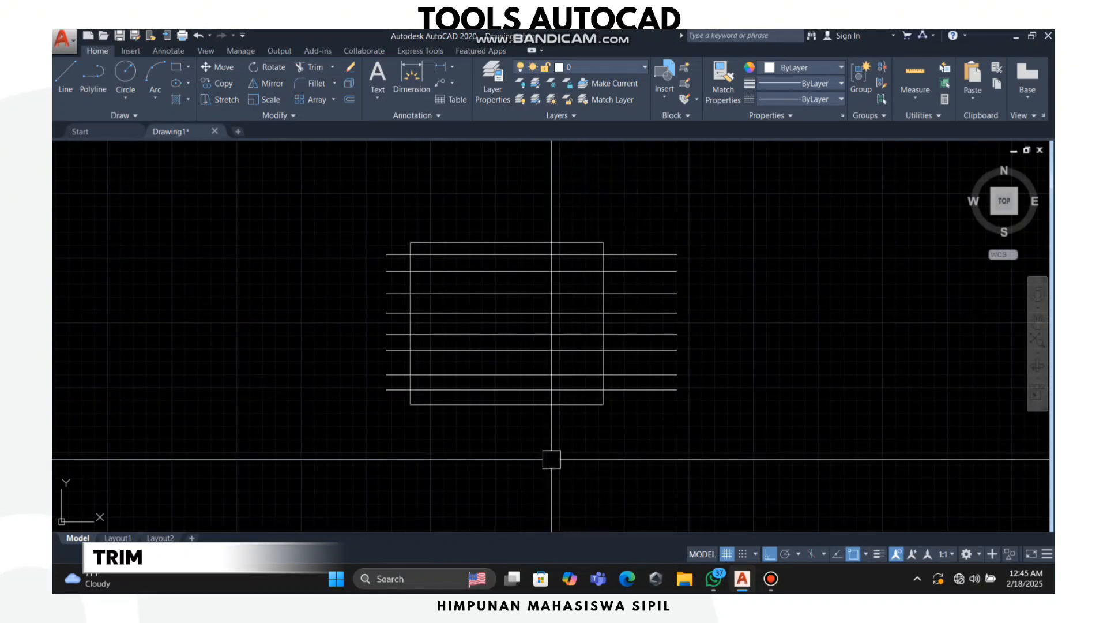
Step: Trim the two uppermost horizontal lines inside the rectangle with the Trim command, using the rectangle as the cutting edge
{"action": "type", "text": "R"}
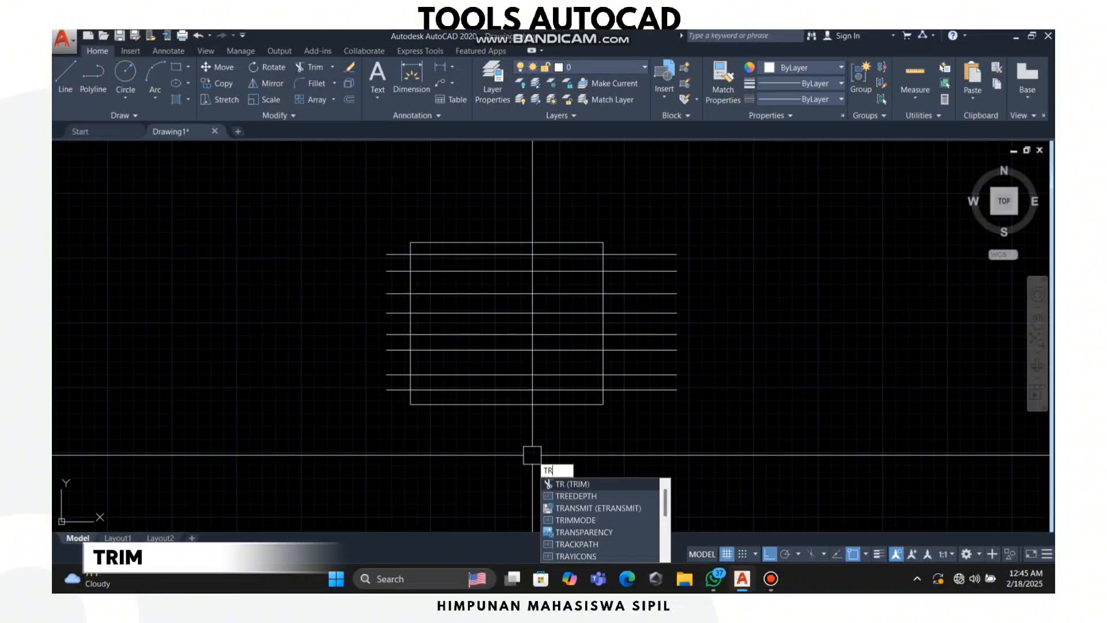
{"action": "key", "text": "Return"}
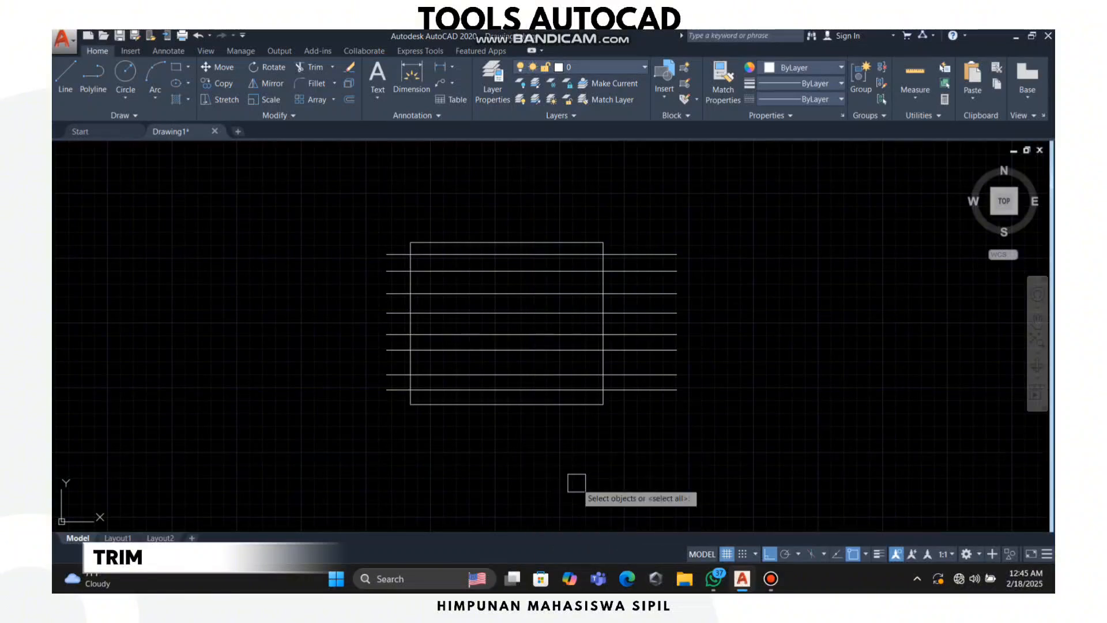
{"action": "left_click", "coordinate": [538, 239]}
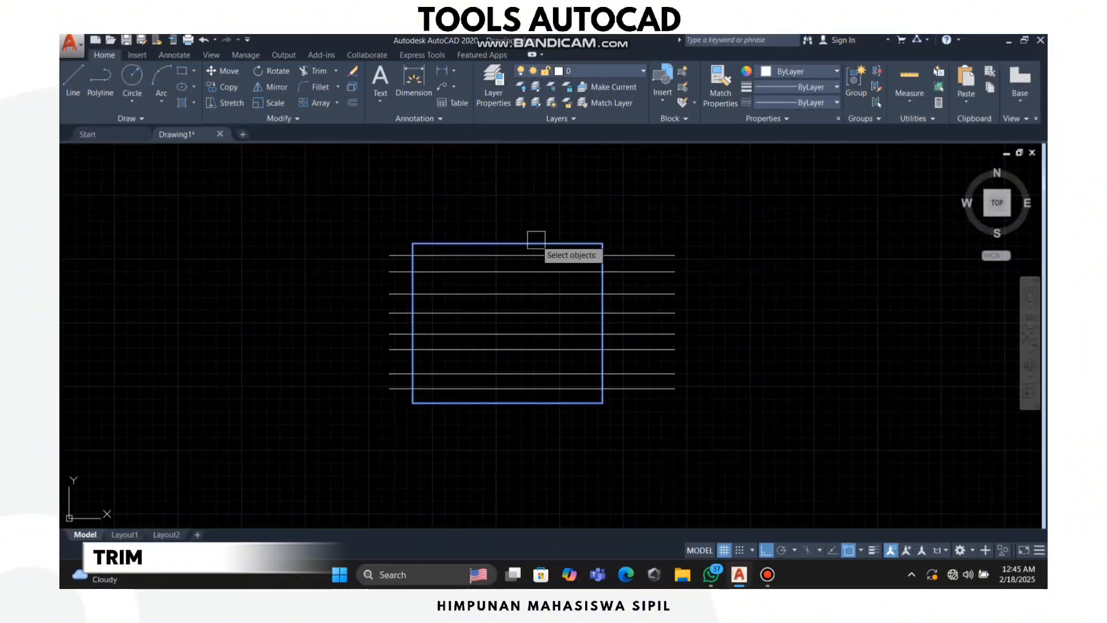
{"action": "key", "text": "Return"}
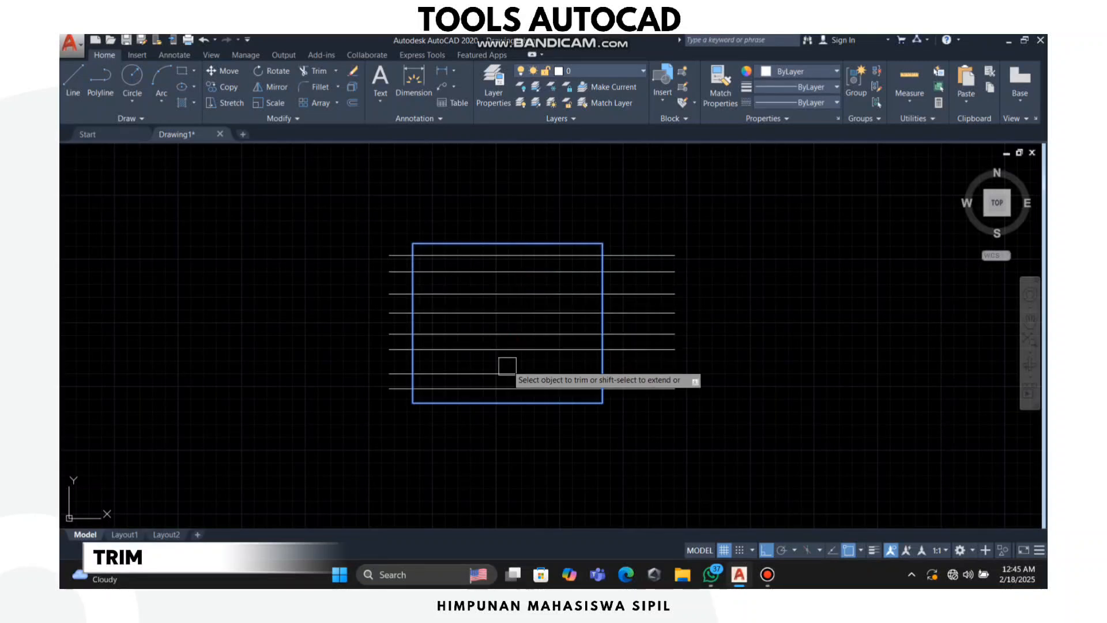
{"action": "scroll", "coordinate": [539, 263], "scroll_direction": "up", "scroll_amount": 2}
{"action": "scroll", "coordinate": [555, 247], "scroll_direction": "up", "scroll_amount": 2}
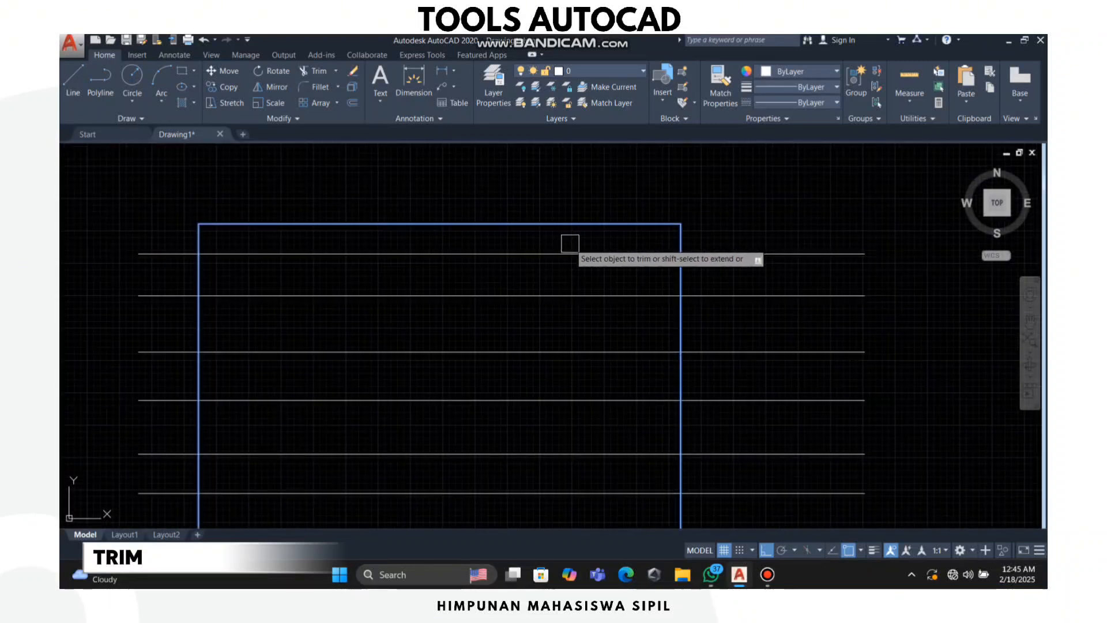
{"action": "scroll", "coordinate": [576, 251], "scroll_direction": "down", "scroll_amount": 2}
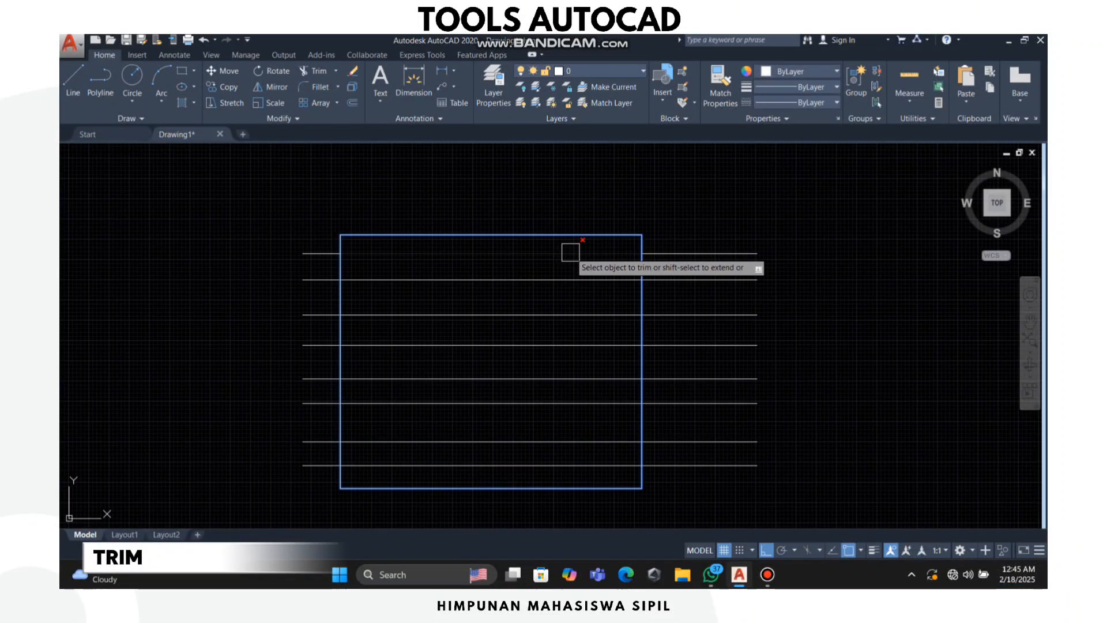
{"action": "left_click", "coordinate": [570, 280]}
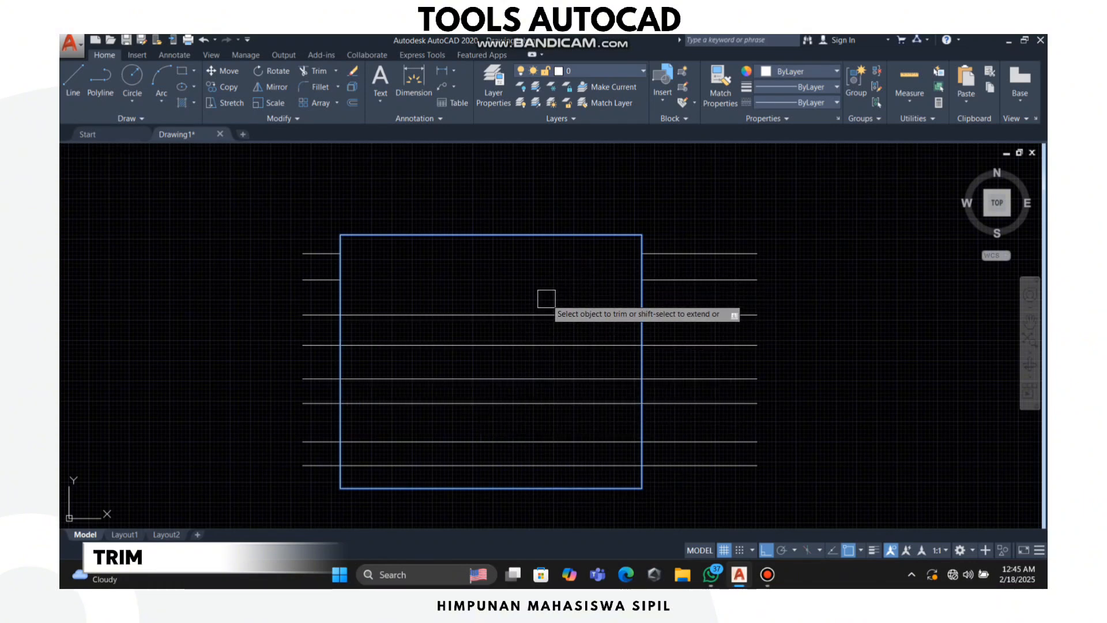
Step: Trim the remaining horizontal lines inside the rectangle together with one crossing selection and end the command
{"action": "left_click", "coordinate": [550, 294]}
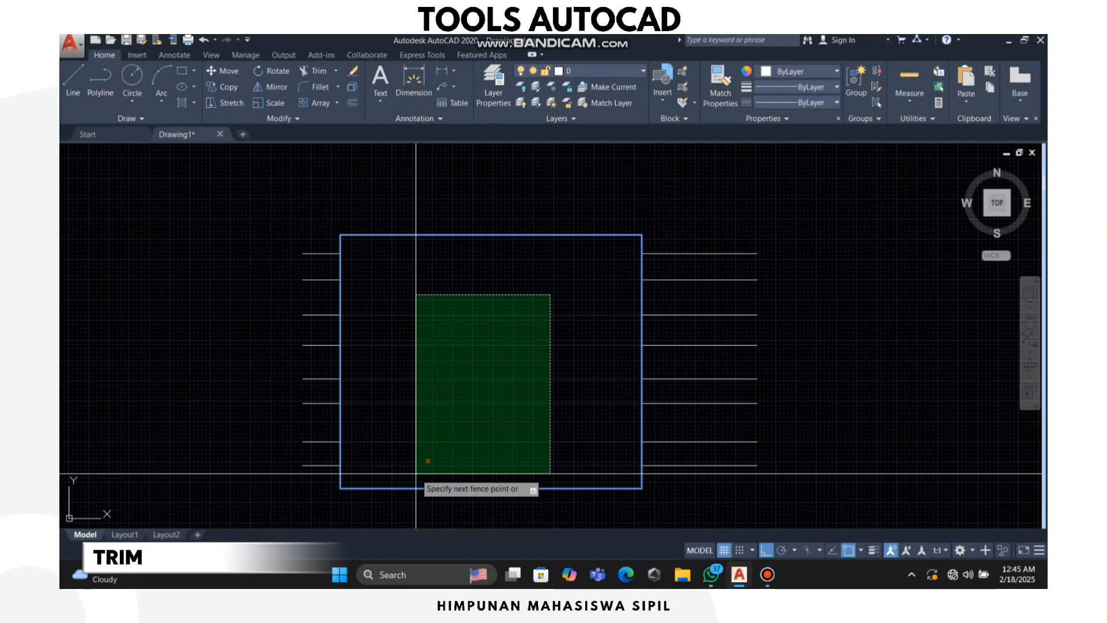
{"action": "left_click", "coordinate": [402, 473]}
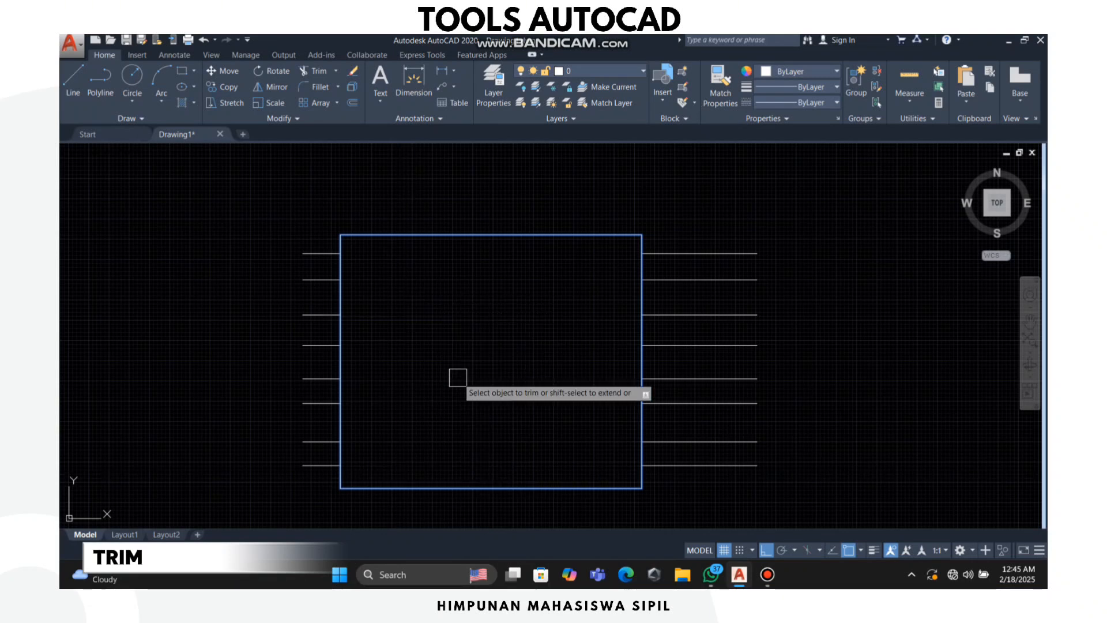
{"action": "scroll", "coordinate": [461, 371], "scroll_direction": "down", "scroll_amount": 2}
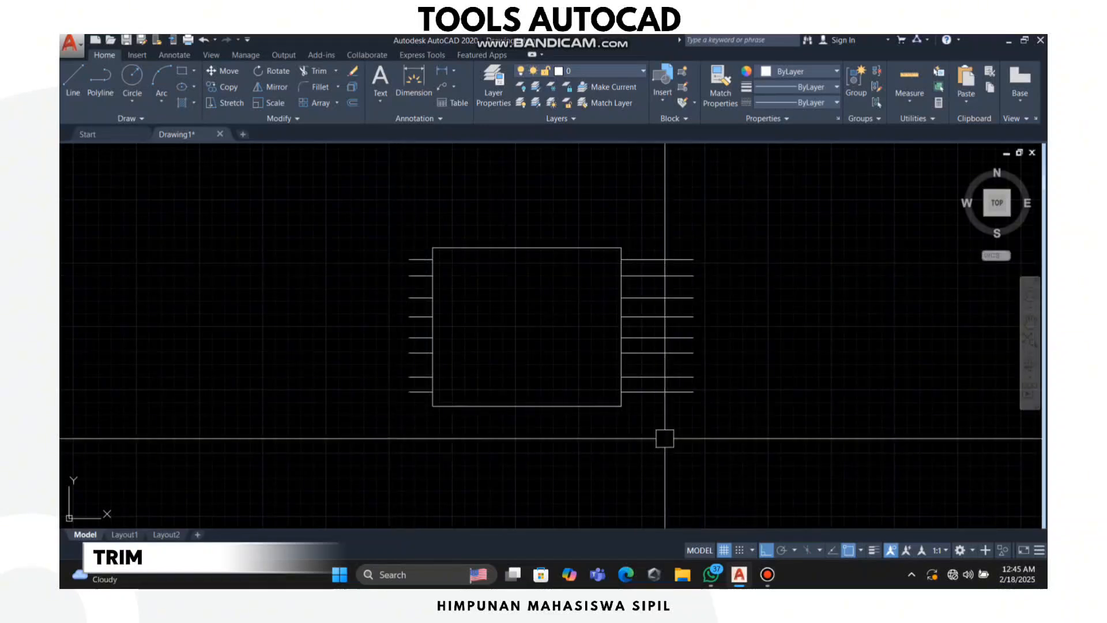
Step: Fillet the rectangle's upper-left corner with a radius of 50, choosing its upper edge and left edge
{"action": "type", "text": "FI"}
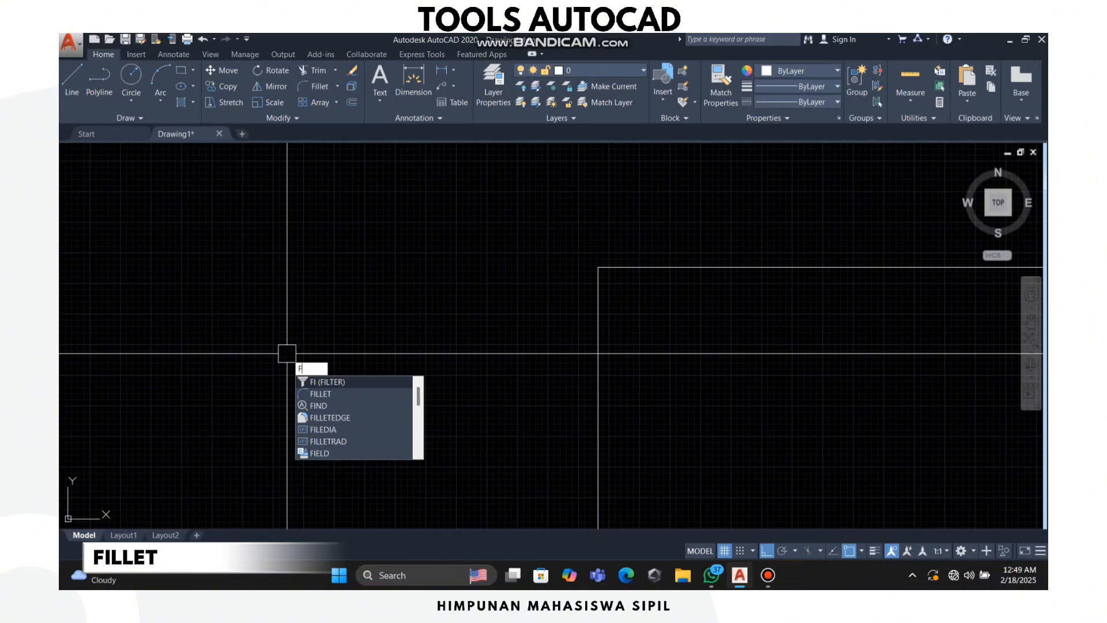
{"action": "key", "text": "BackSpace"}
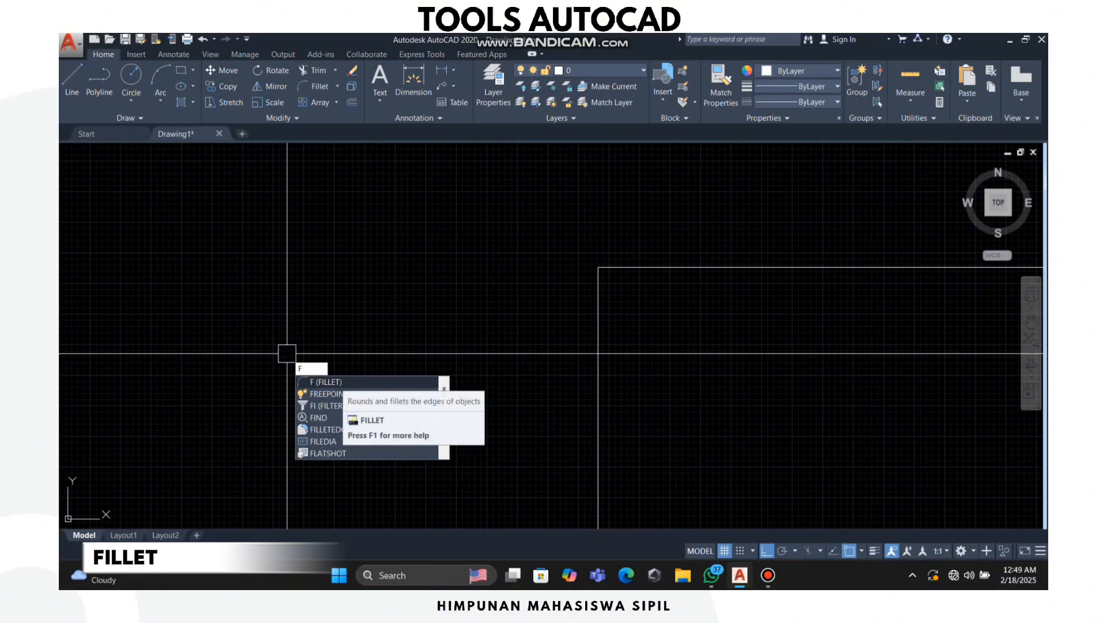
{"action": "key", "text": "Return"}
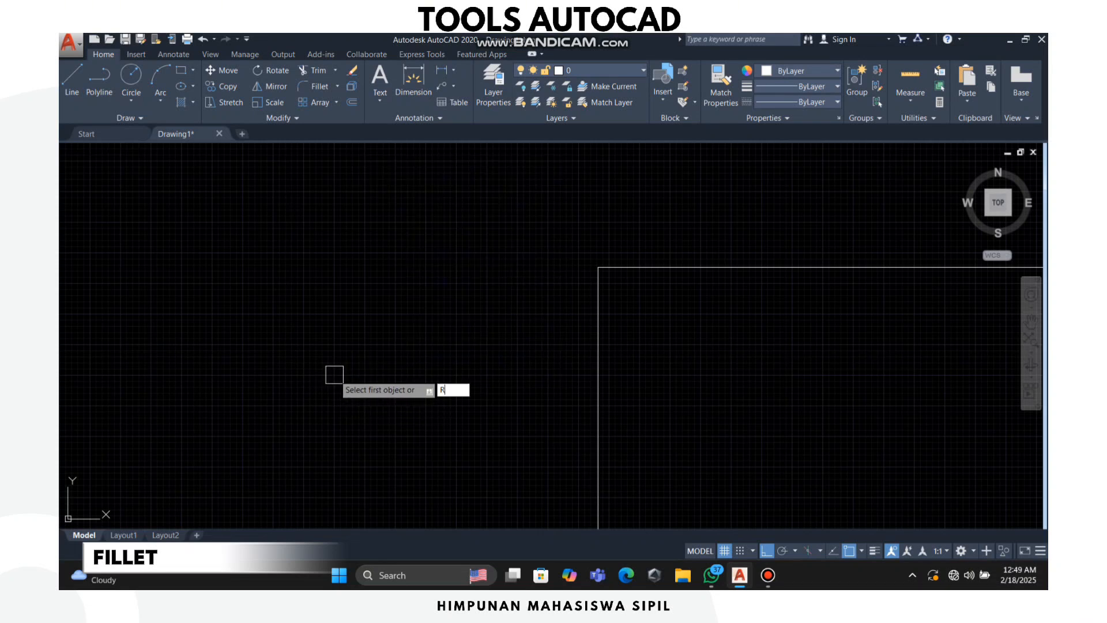
{"action": "type", "text": "R"}
{"action": "key", "text": "Return"}
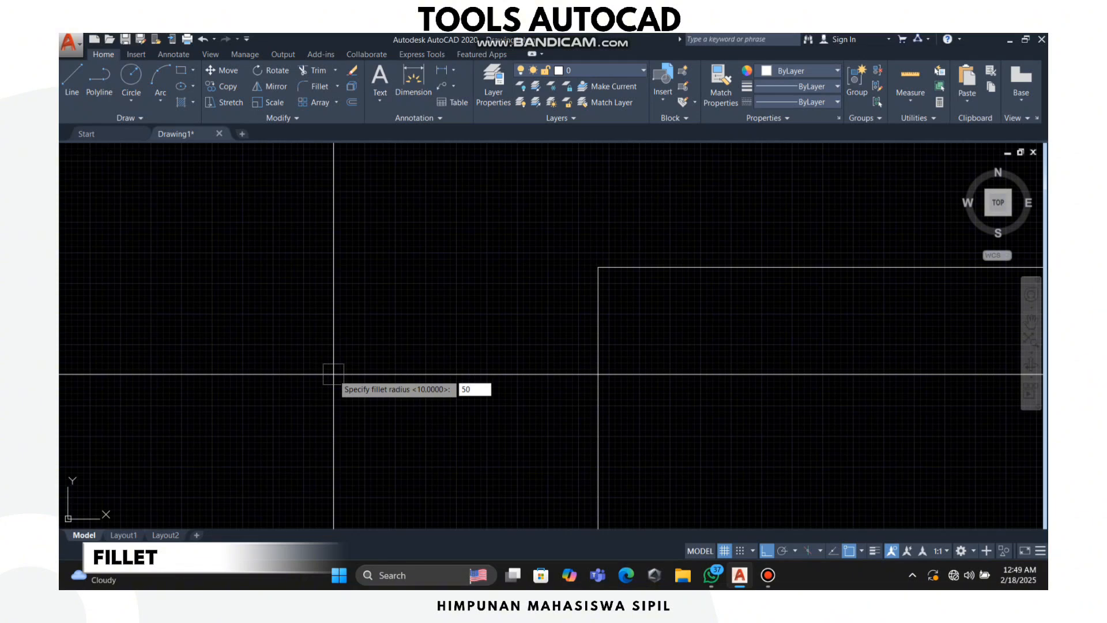
{"action": "key", "text": "Return"}
{"action": "mouse_move", "coordinate": [403, 327]}
{"action": "middle_mouse_down"}
{"action": "mouse_move", "coordinate": [395, 289]}
{"action": "mouse_move", "coordinate": [249, 279]}
{"action": "mouse_move", "coordinate": [335, 251]}
{"action": "mouse_move", "coordinate": [328, 260]}
{"action": "middle_mouse_up"}
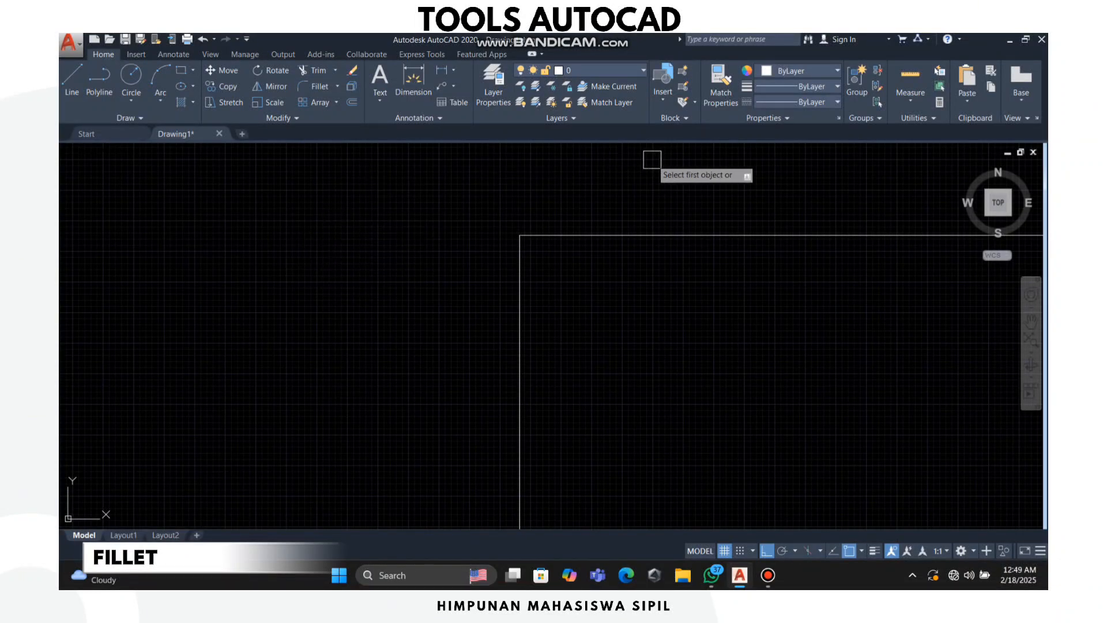
{"action": "left_click", "coordinate": [650, 235]}
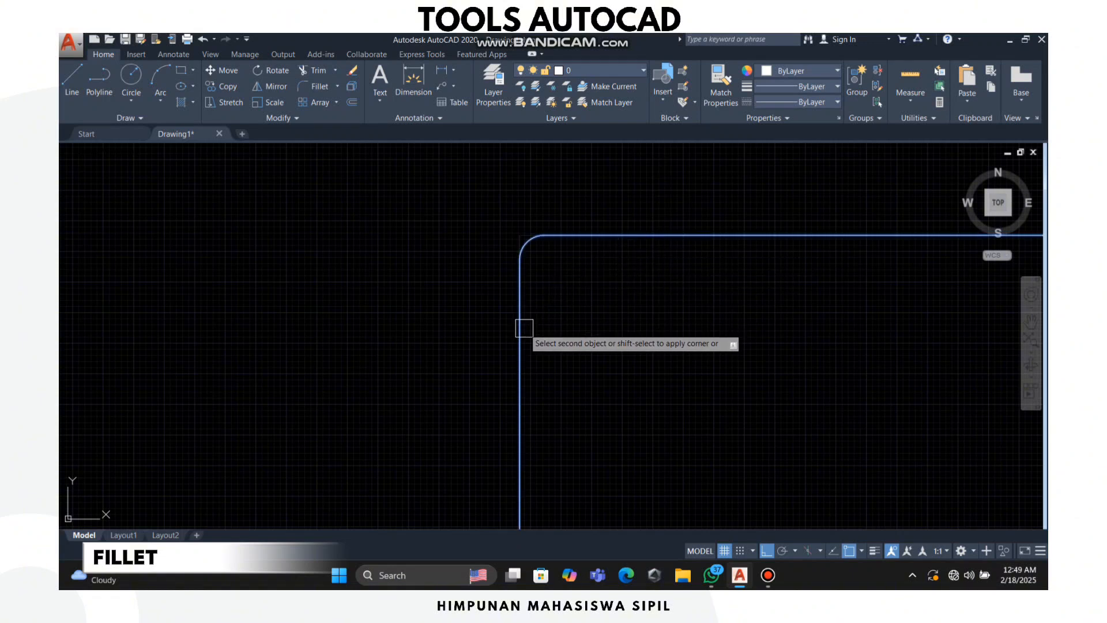
{"action": "scroll", "coordinate": [524, 312], "scroll_direction": "up", "scroll_amount": 2}
{"action": "middle_click_drag", "start_coordinate": [527, 248], "coordinate": [520, 339]}
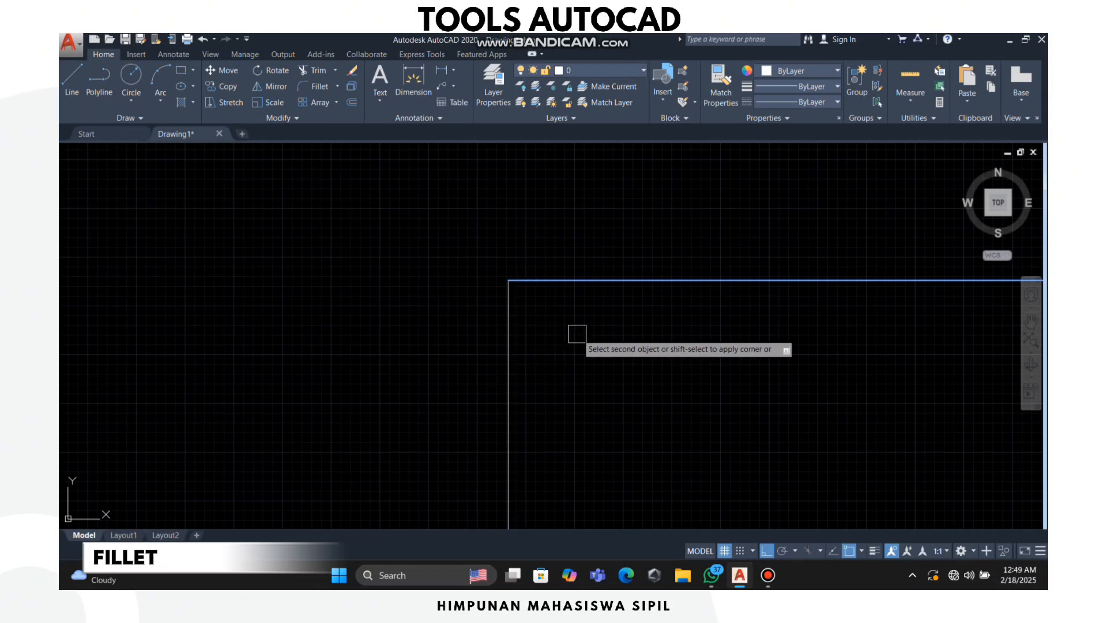
{"action": "left_click", "coordinate": [515, 335]}
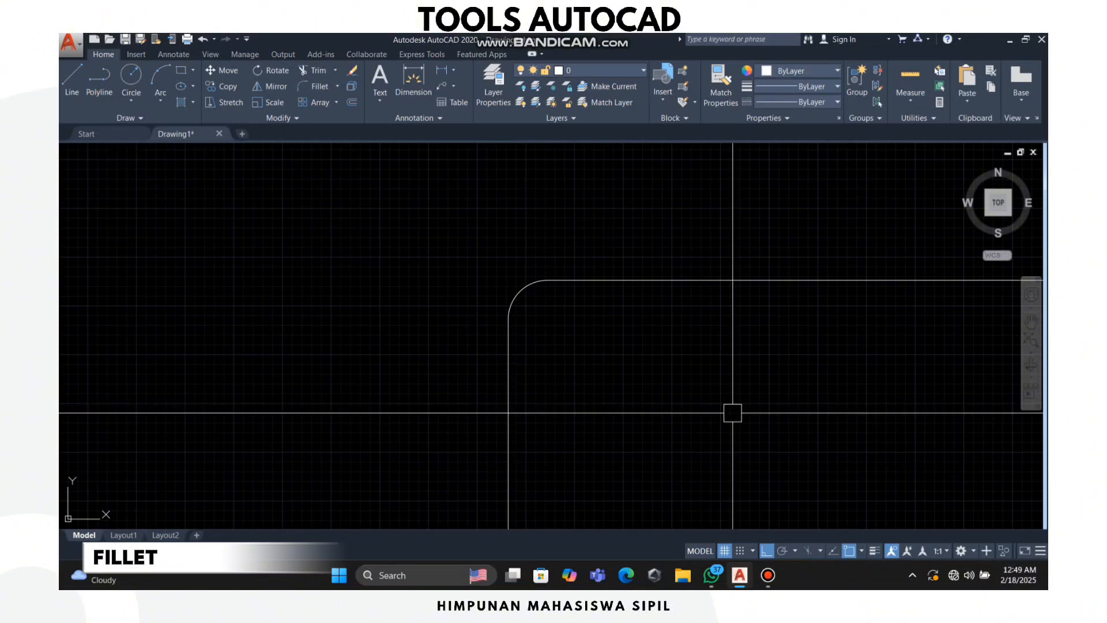
Step: Inspect the corner's fillet arc by selecting it, and clear the selection
{"action": "scroll", "coordinate": [528, 276], "scroll_direction": "up", "scroll_amount": 3}
{"action": "left_click", "coordinate": [498, 249]}
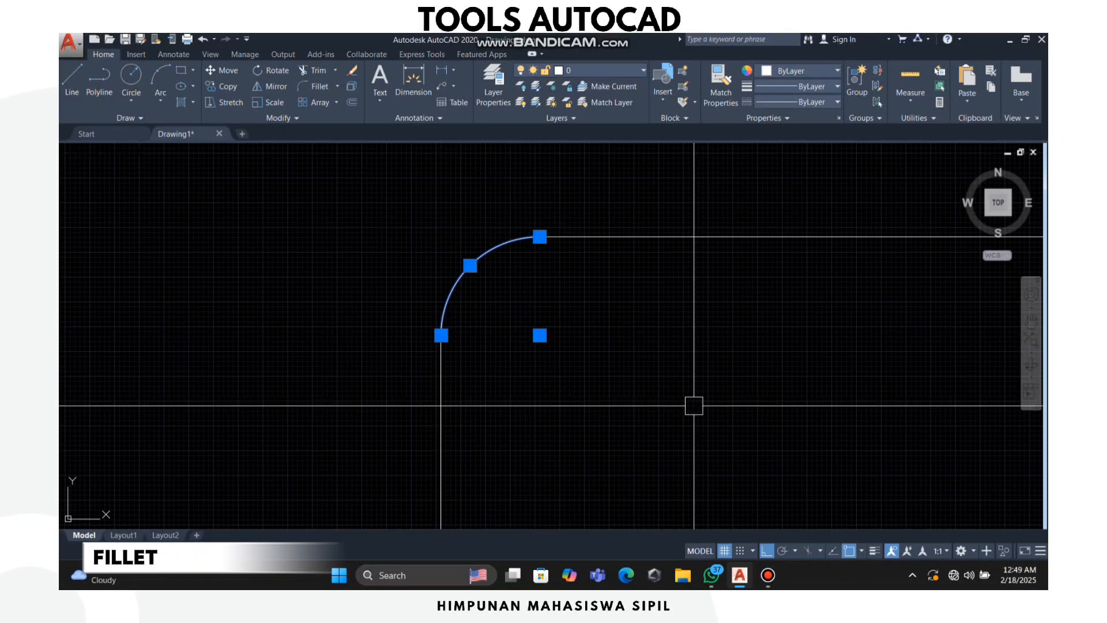
{"action": "key", "text": "Escape"}
{"action": "scroll", "coordinate": [696, 404], "scroll_direction": "down", "scroll_amount": 6}
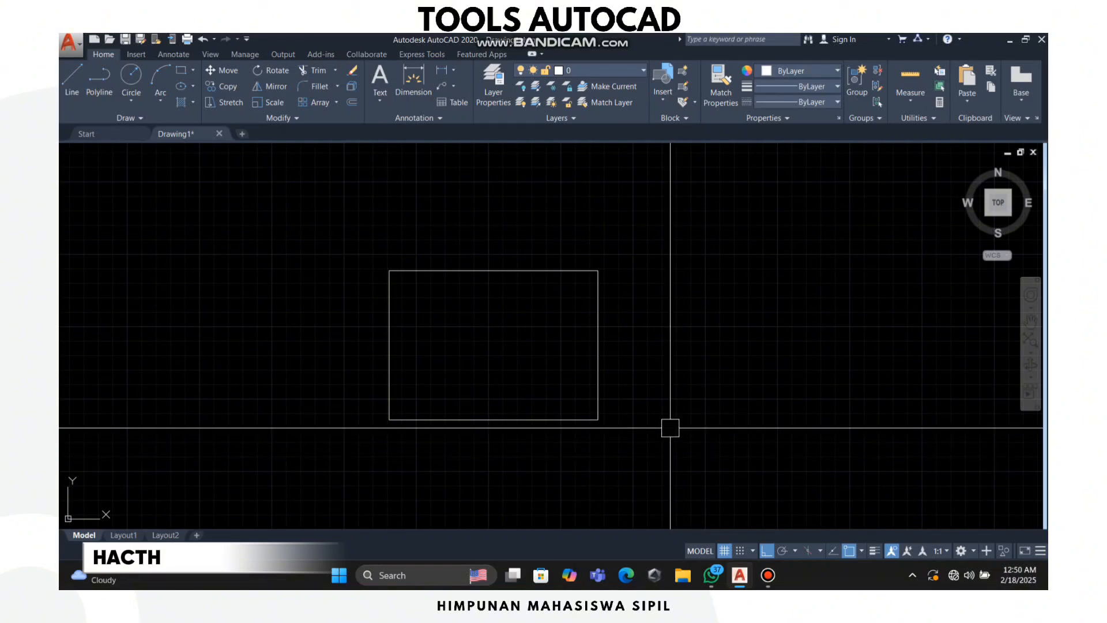
Step: Start the Hatch command, browse the available patterns and choose ANSI32
{"action": "type", "text": "HATCH"}
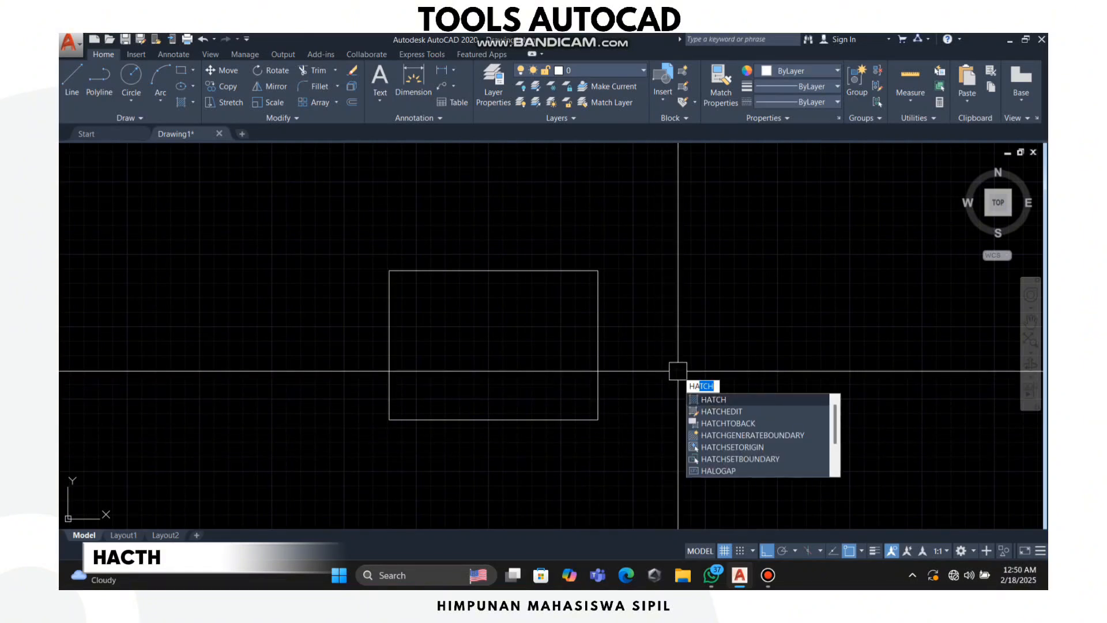
{"action": "key", "text": "Return"}
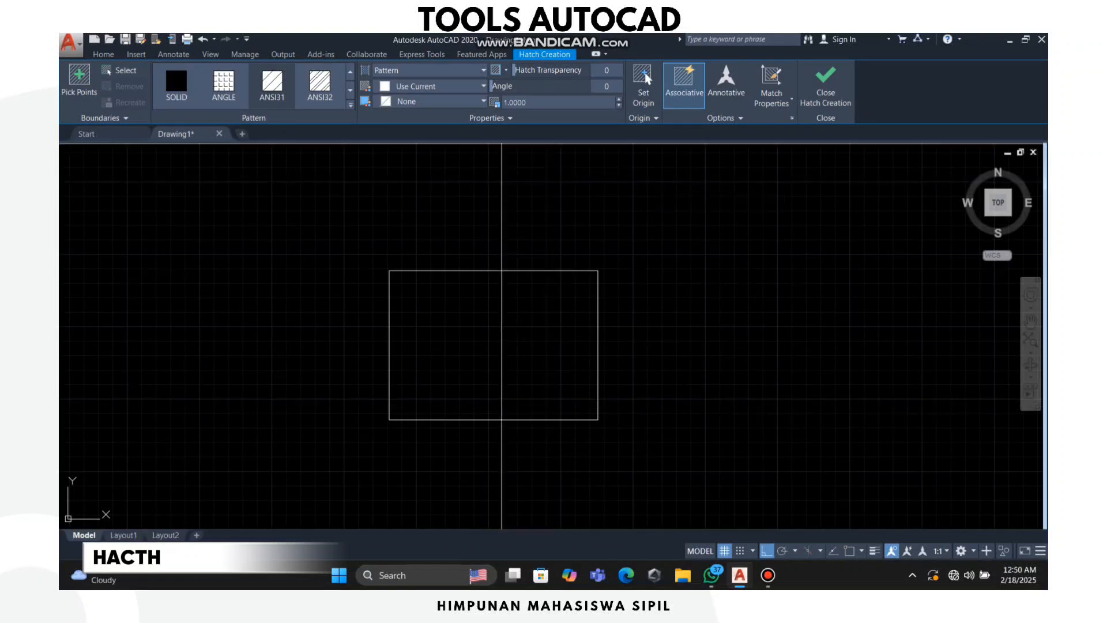
{"action": "left_click", "coordinate": [350, 104]}
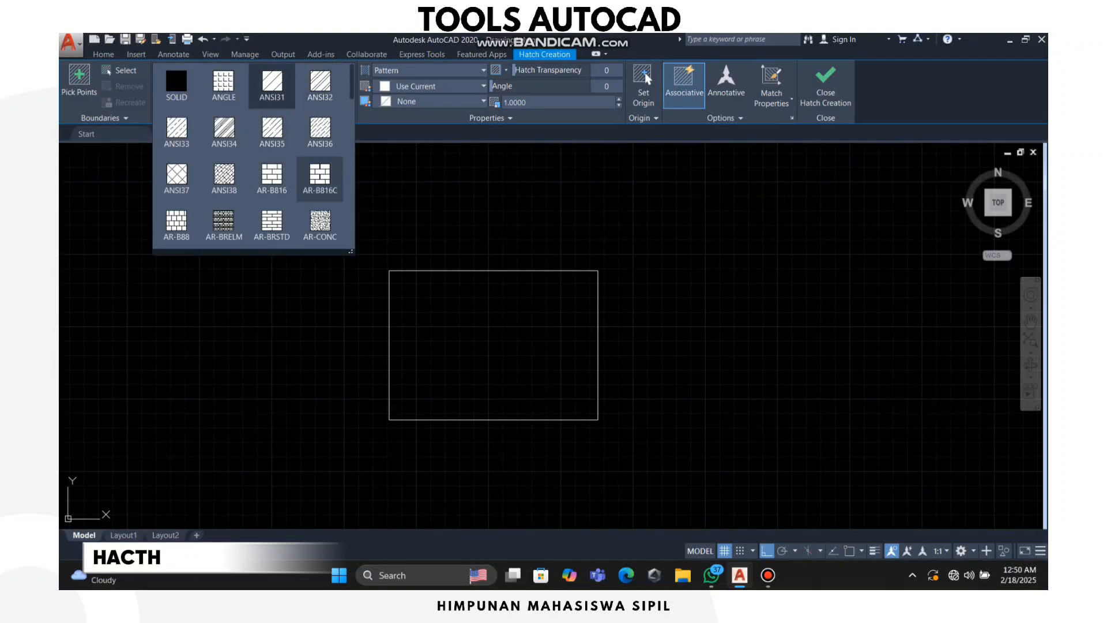
{"action": "scroll", "coordinate": [320, 179], "scroll_direction": "down", "scroll_amount": 3}
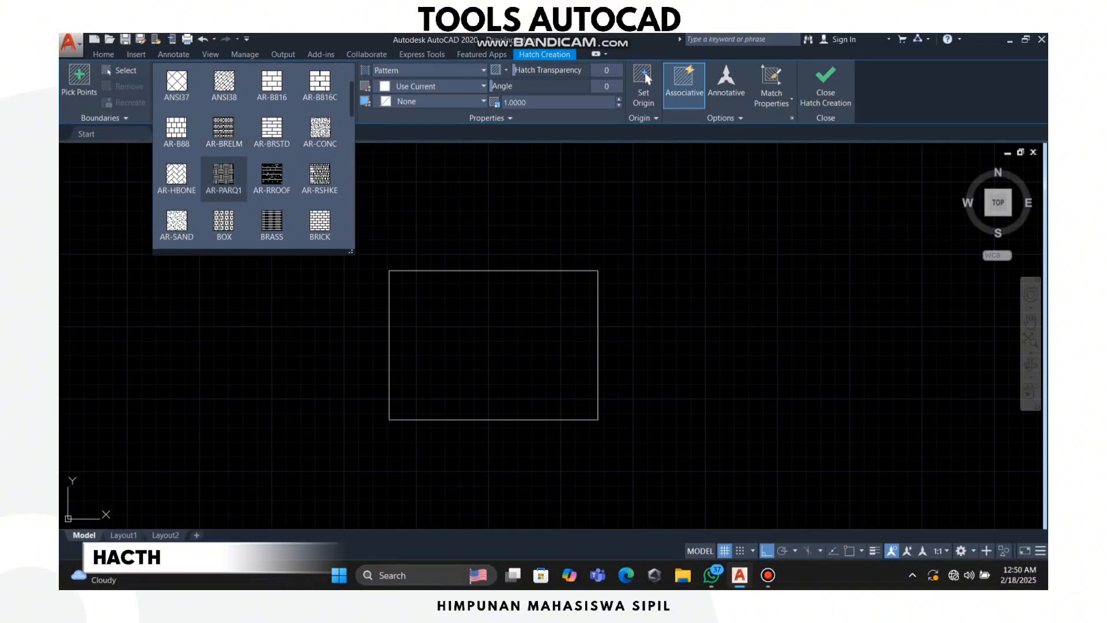
{"action": "scroll", "coordinate": [271, 179], "scroll_direction": "down", "scroll_amount": 1}
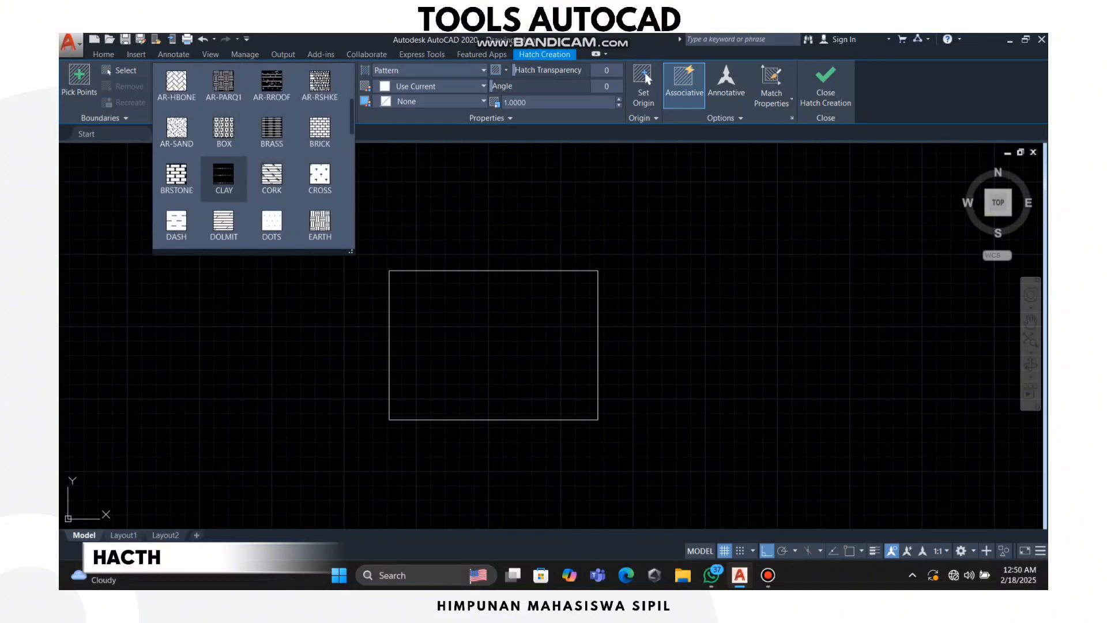
{"action": "scroll", "coordinate": [224, 175], "scroll_direction": "down", "scroll_amount": 2}
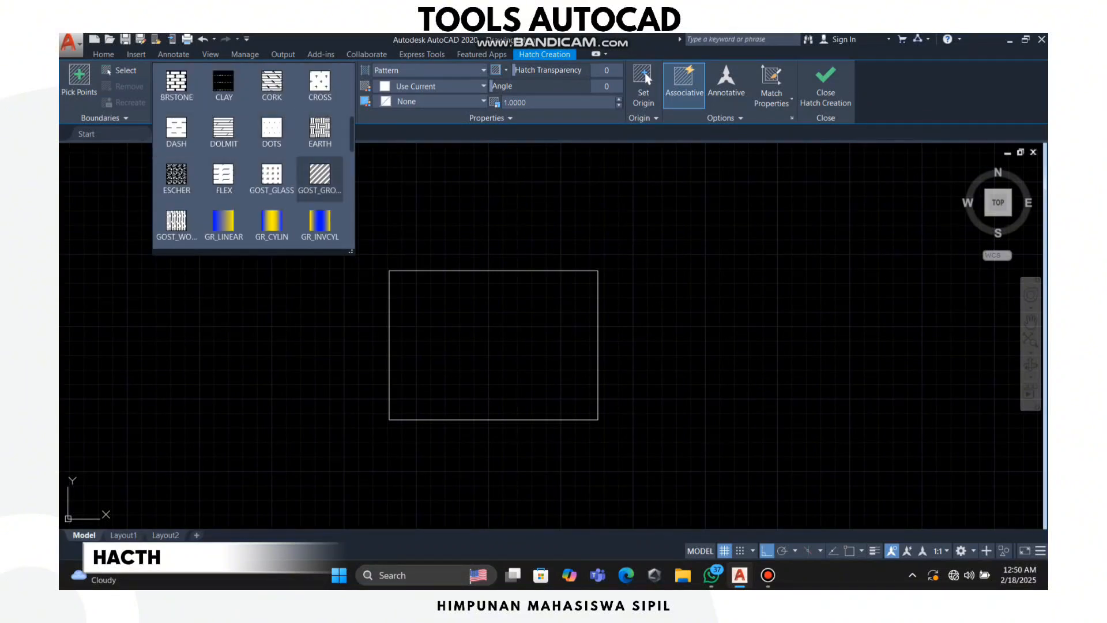
{"action": "scroll", "coordinate": [271, 179], "scroll_direction": "down", "scroll_amount": 11}
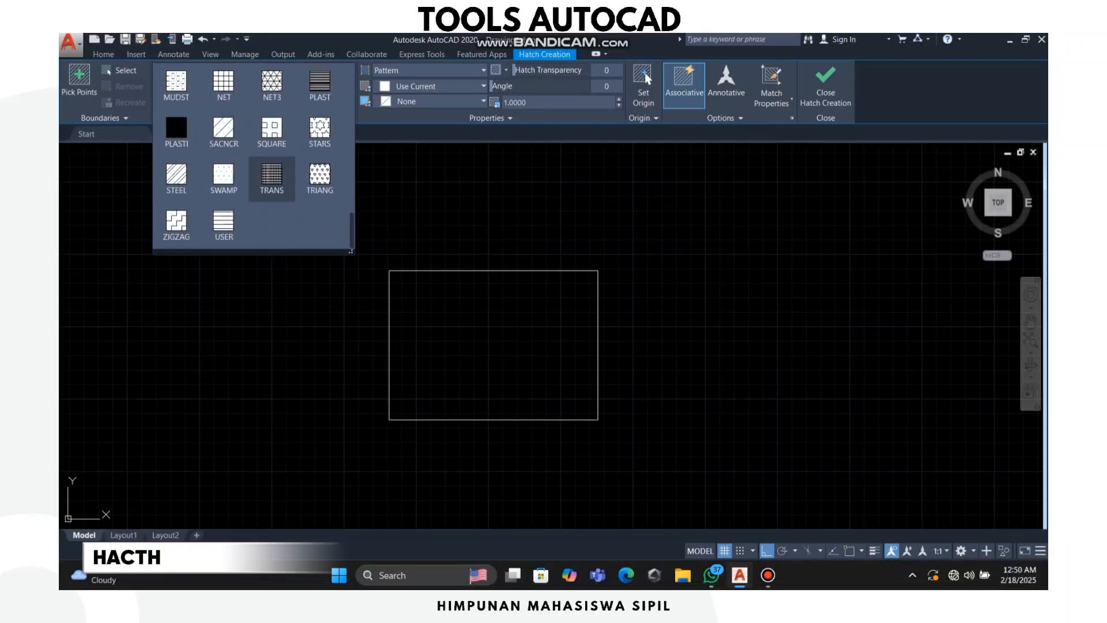
{"action": "scroll", "coordinate": [272, 179], "scroll_direction": "up", "scroll_amount": 15}
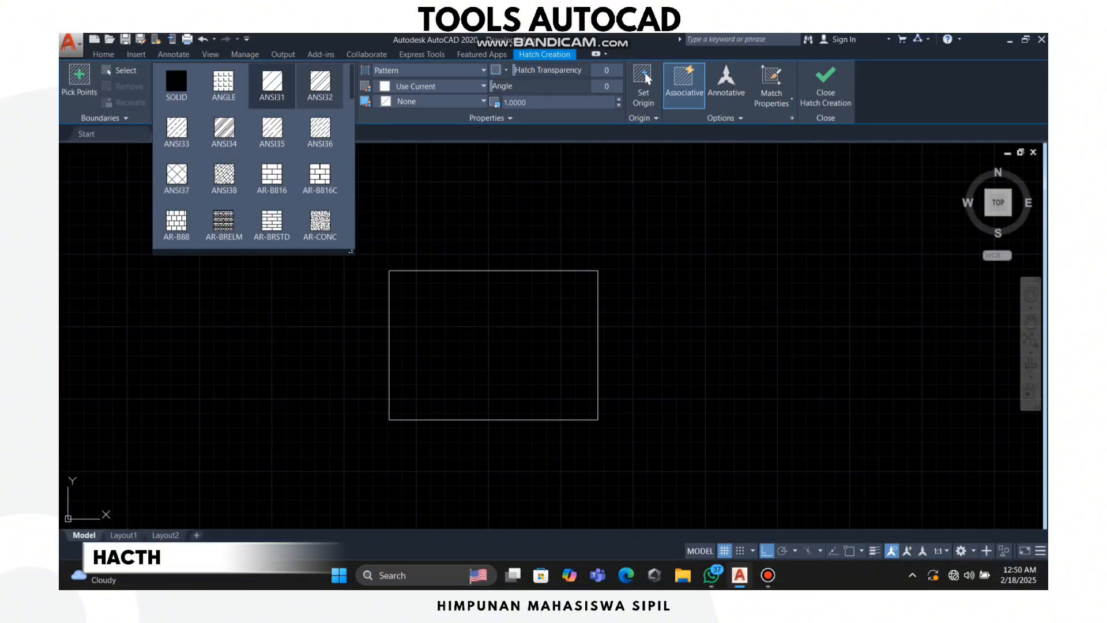
{"action": "left_click", "coordinate": [320, 84]}
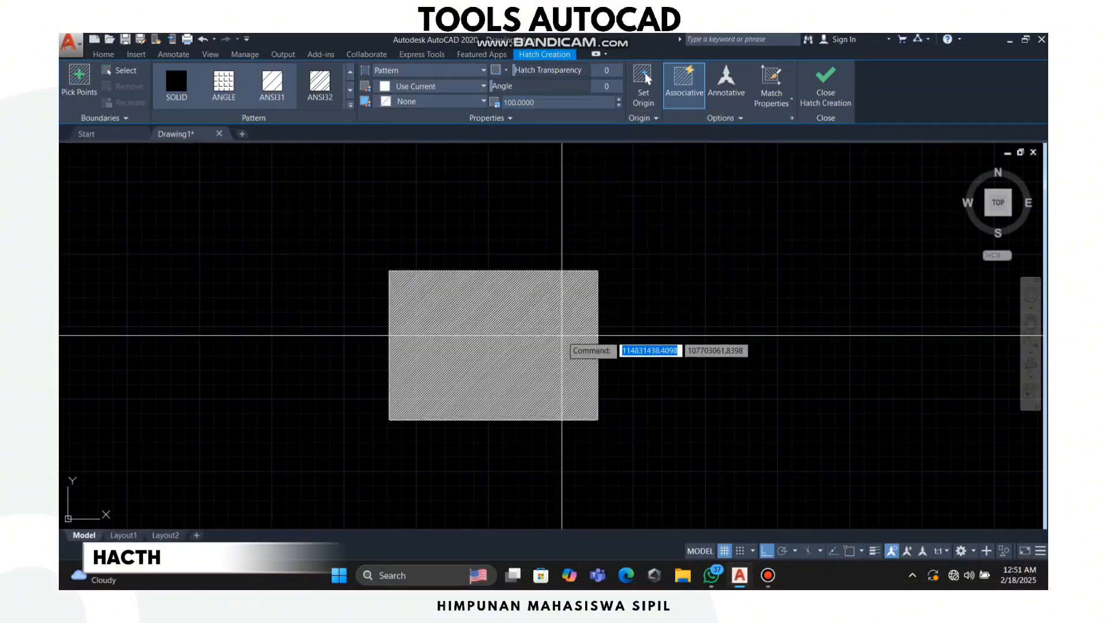
Step: Set the hatch scale to 1000 and fill the inside of the rectangle with the pattern
{"action": "scroll", "coordinate": [532, 345], "scroll_direction": "up", "scroll_amount": 5}
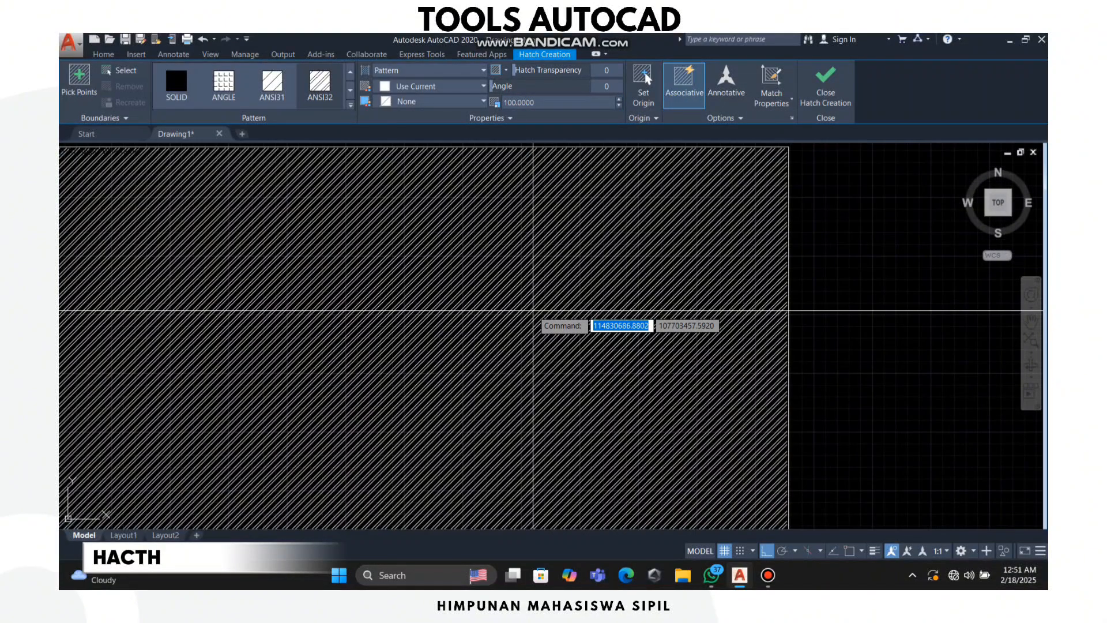
{"action": "scroll", "coordinate": [533, 311], "scroll_direction": "down", "scroll_amount": 2}
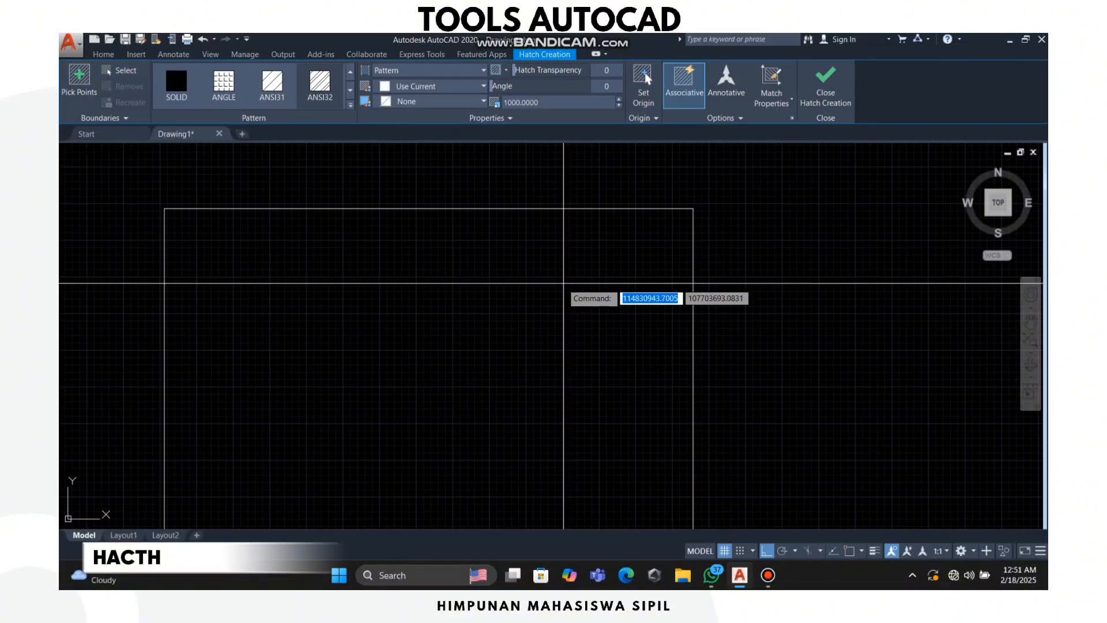
{"action": "scroll", "coordinate": [524, 300], "scroll_direction": "down", "scroll_amount": 2}
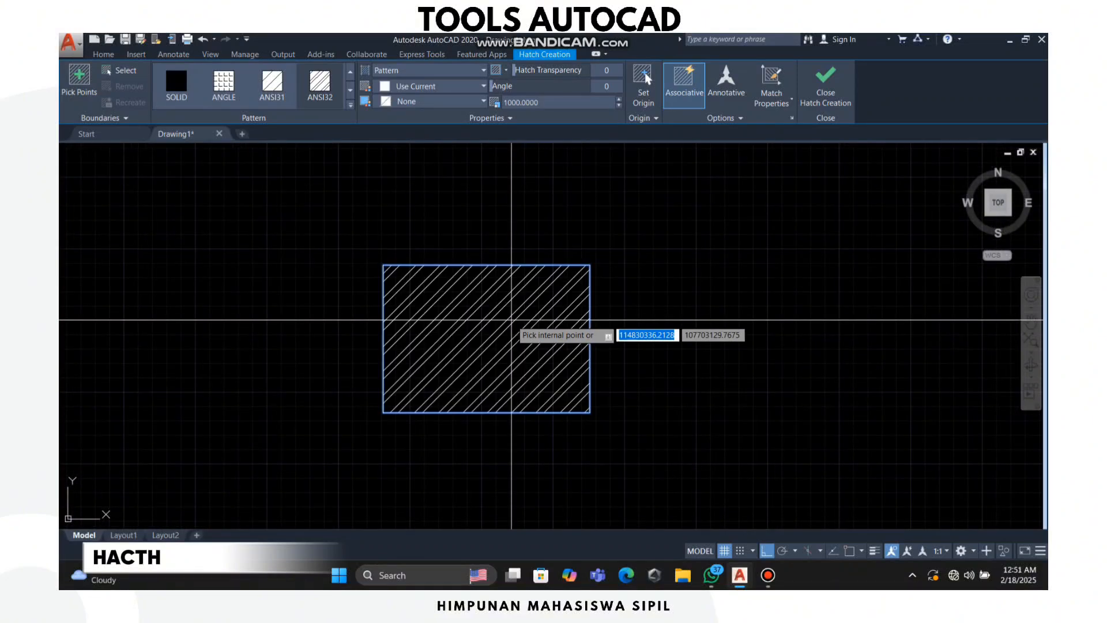
{"action": "scroll", "coordinate": [510, 320], "scroll_direction": "up", "scroll_amount": 2}
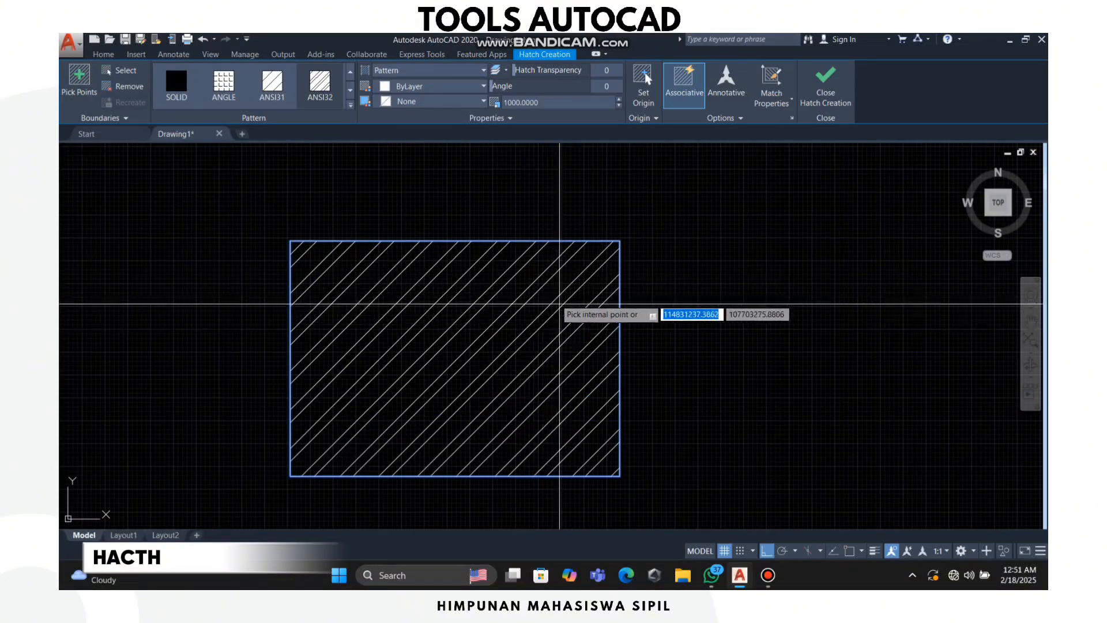
{"action": "left_click", "coordinate": [530, 317]}
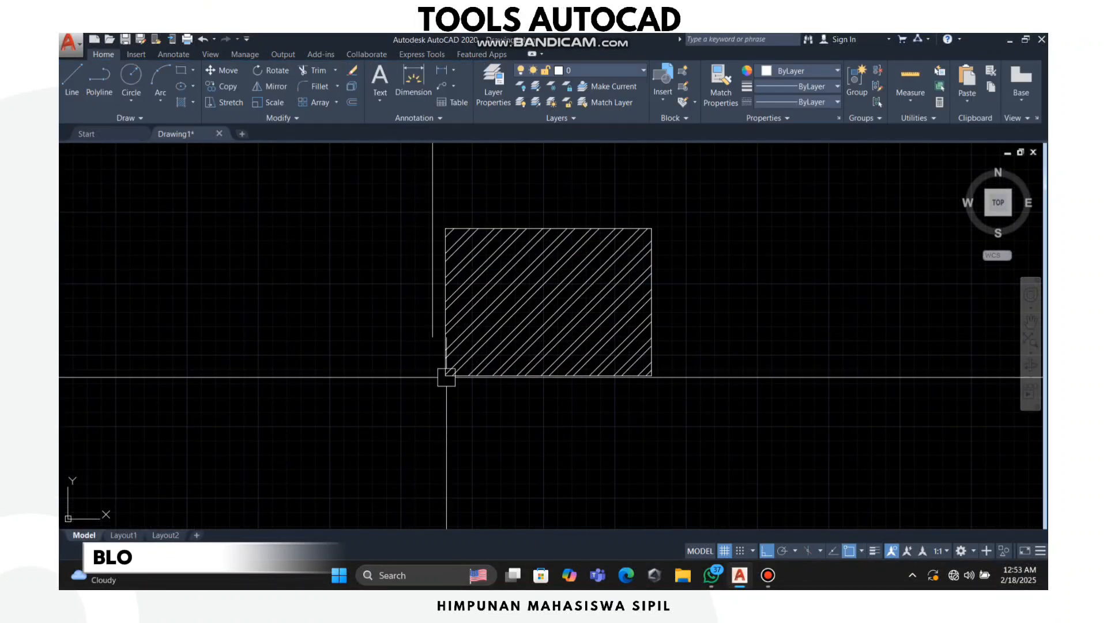
Step: Check that the rectangle outline and its hatch are separate objects by selecting each one, and clear the selection
{"action": "left_click", "coordinate": [515, 248]}
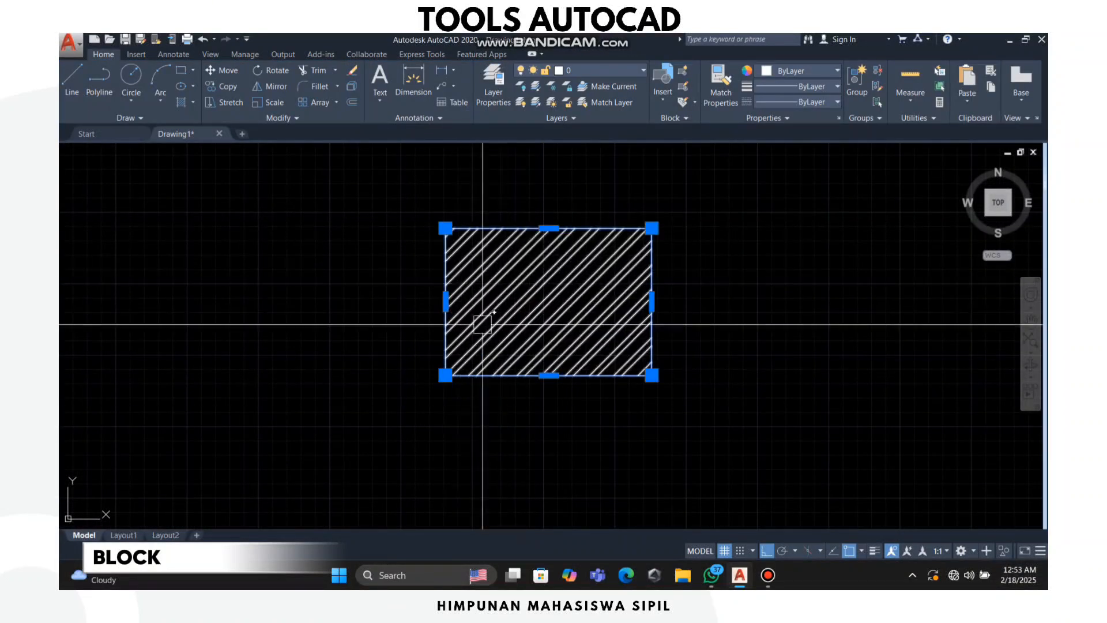
{"action": "double_click", "coordinate": [519, 303]}
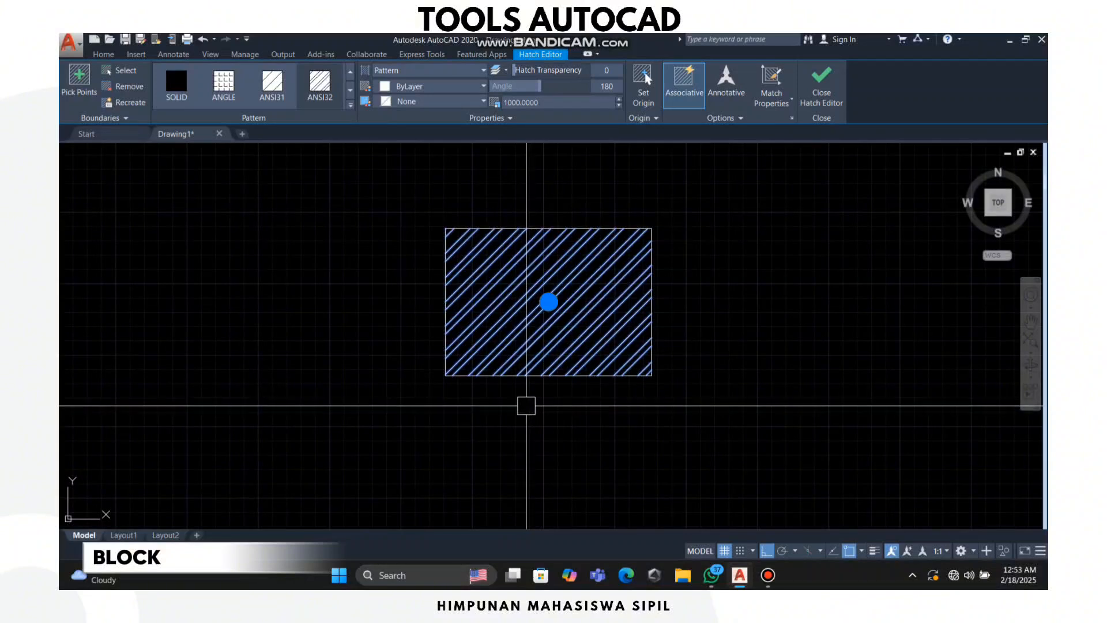
{"action": "key", "text": "Escape"}
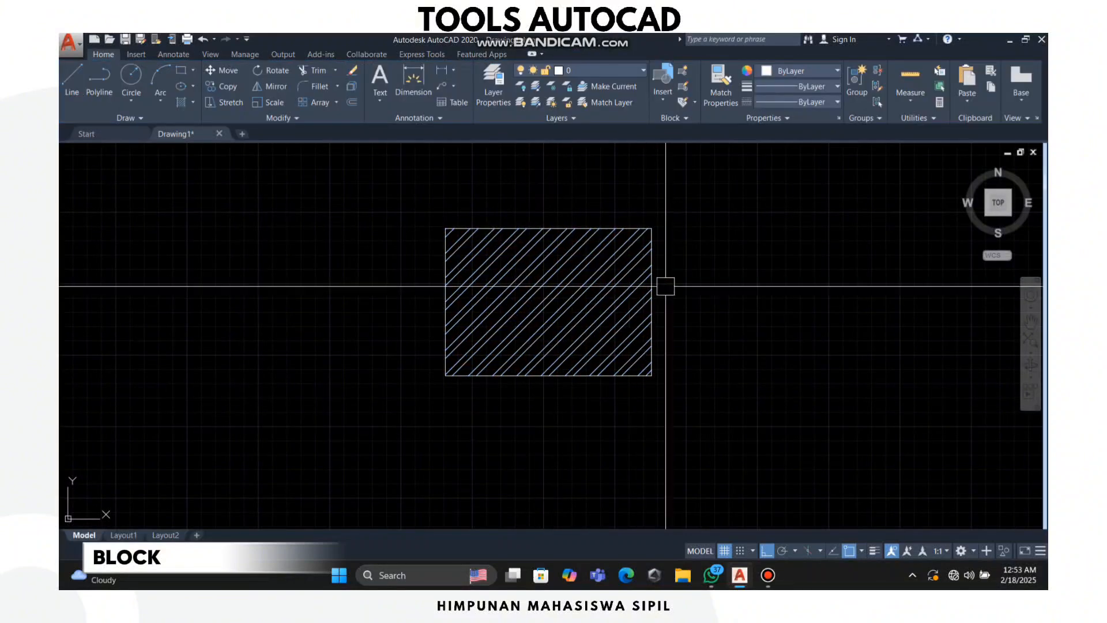
Step: Define the rectangle and its hatch together as a block named TEMBOK, close the Block Editor and select the block to check it
{"action": "left_click", "coordinate": [714, 200]}
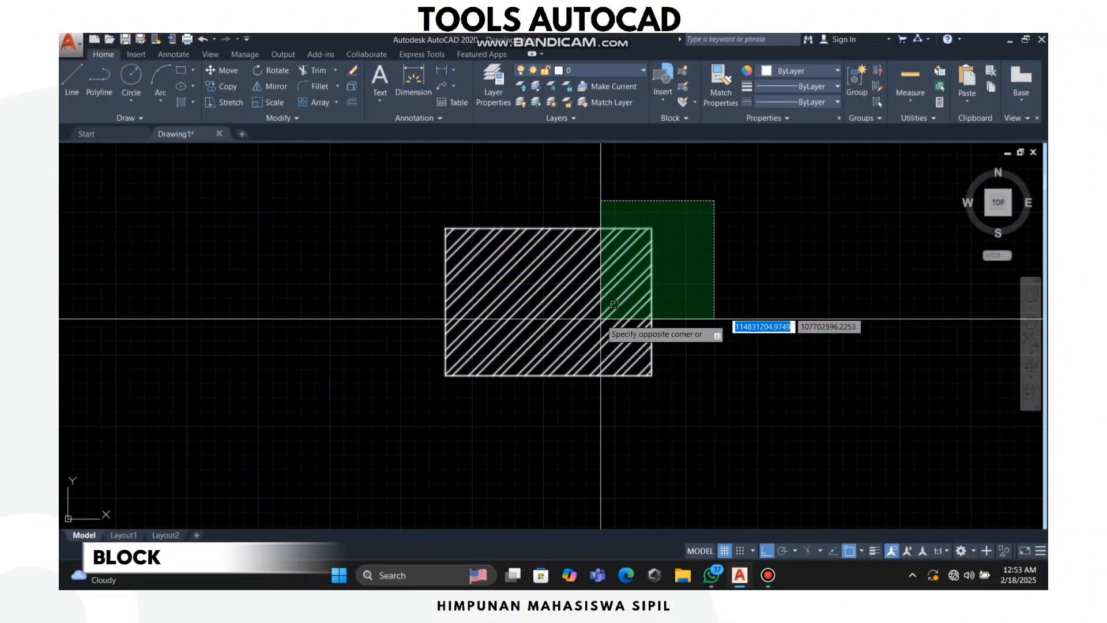
{"action": "left_click", "coordinate": [381, 397]}
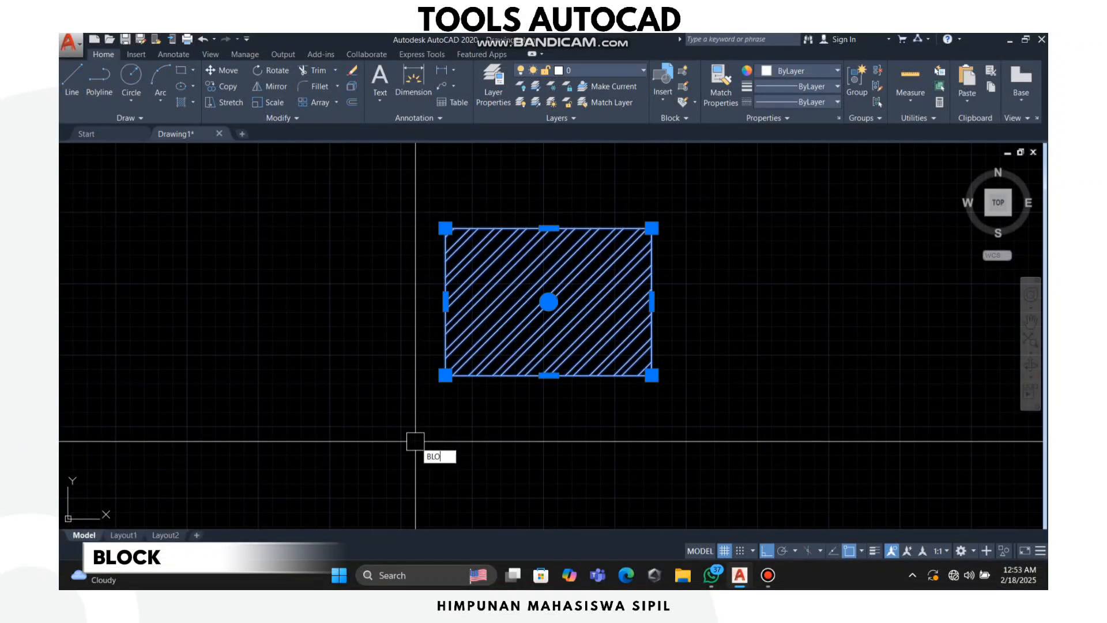
{"action": "key", "text": "Return"}
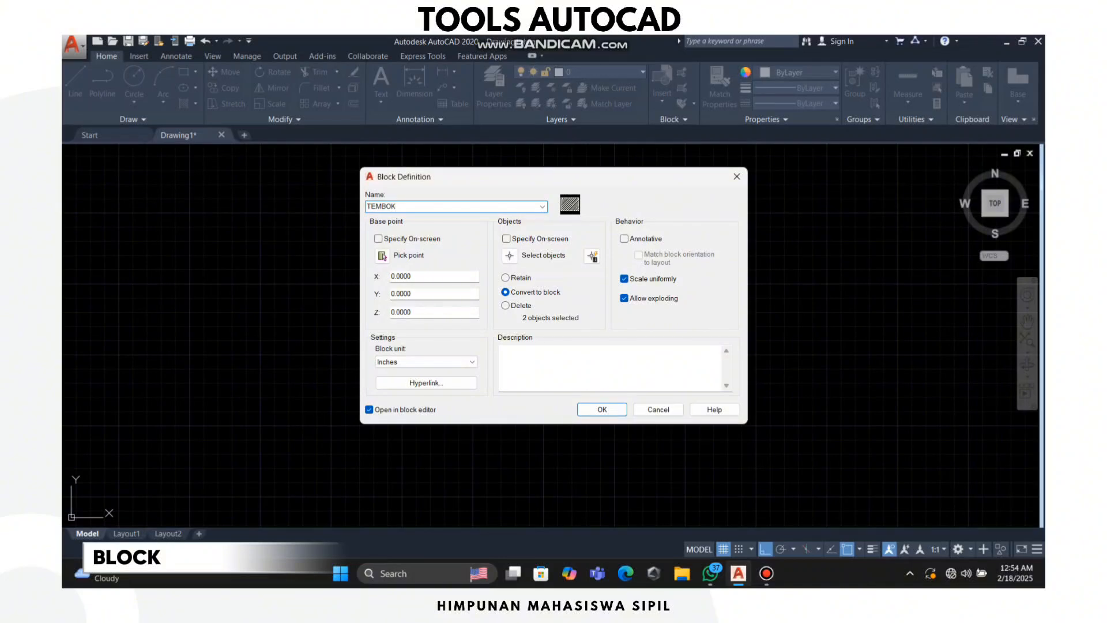
{"action": "key", "text": "Return"}
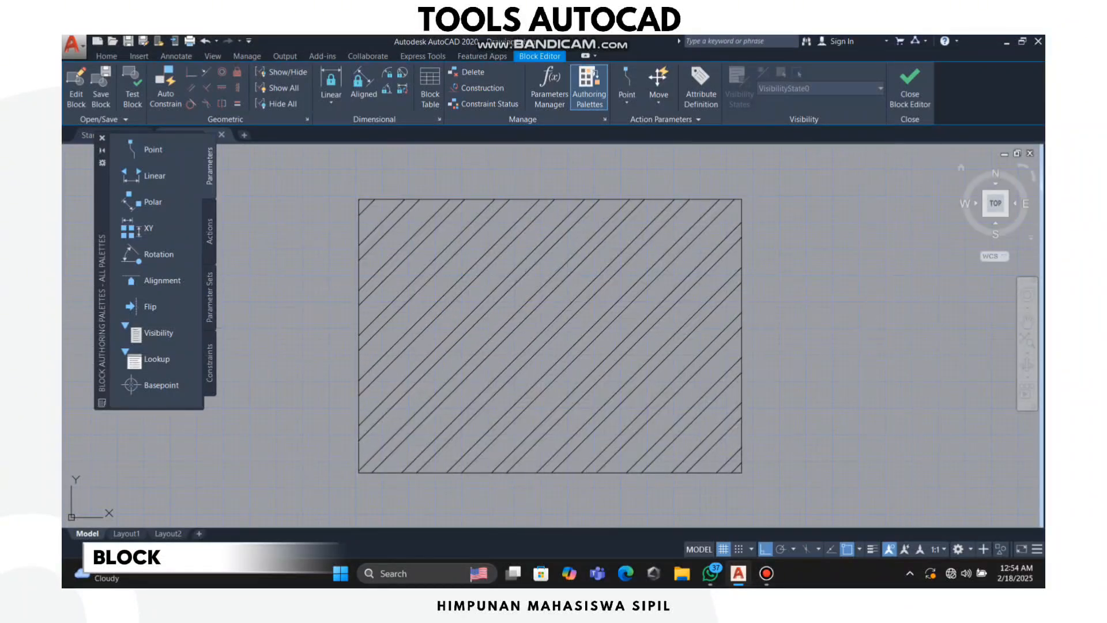
{"action": "left_click", "coordinate": [909, 86]}
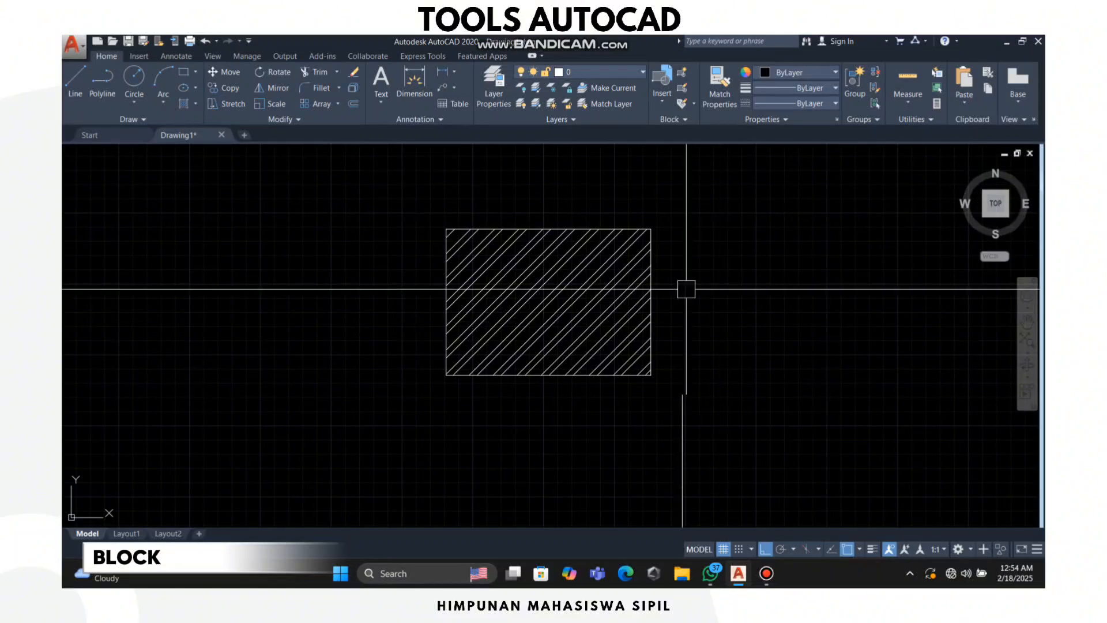
{"action": "left_click", "coordinate": [654, 264]}
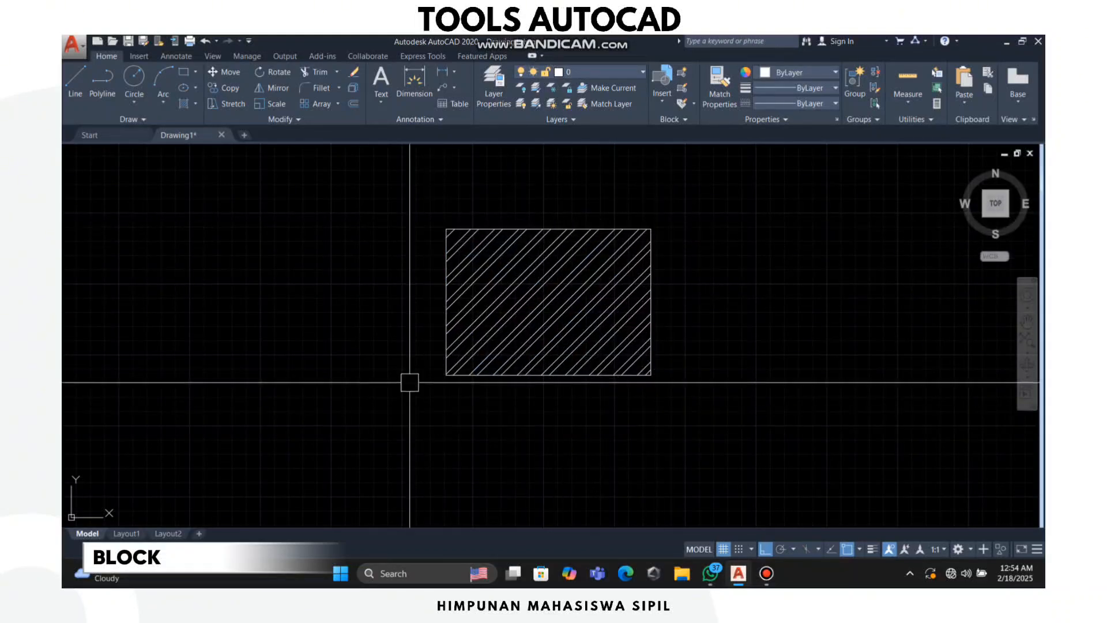
{"action": "left_click", "coordinate": [573, 304]}
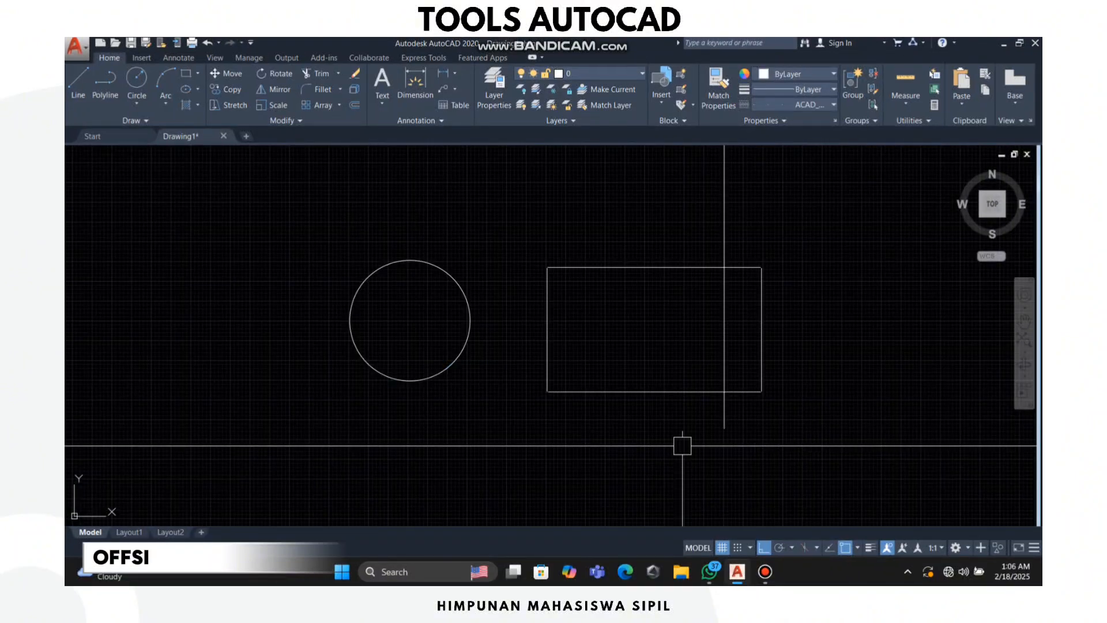
Step: Start Offset with a distance of 100 and offset the circle once toward its inside
{"action": "scroll", "coordinate": [397, 237], "scroll_direction": "up", "scroll_amount": 4}
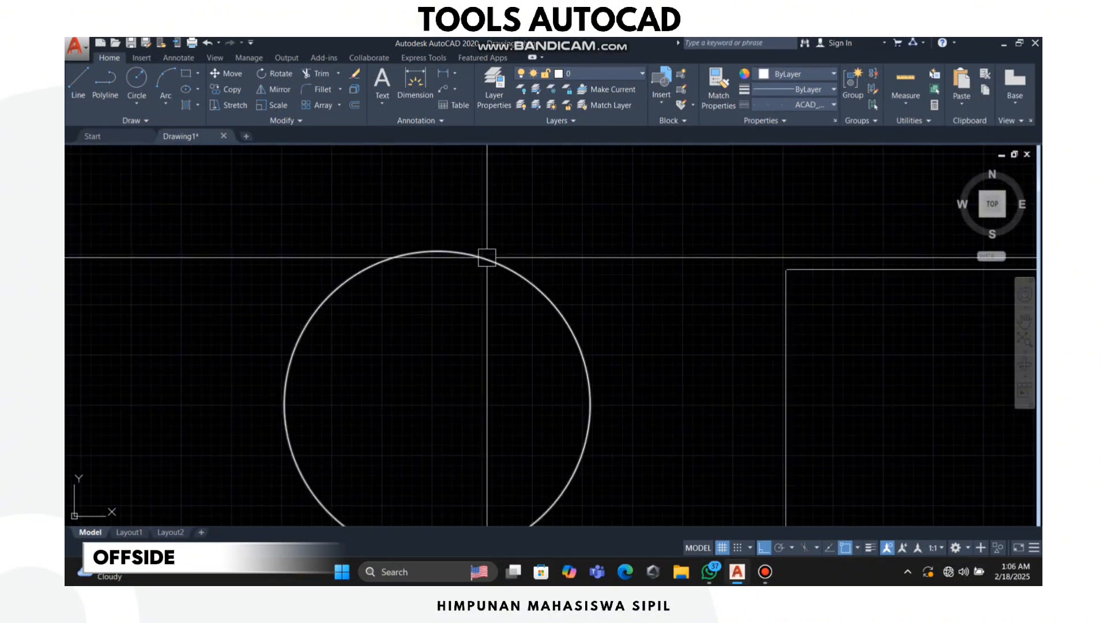
{"action": "middle_click_drag", "start_coordinate": [486, 257], "coordinate": [512, 198]}
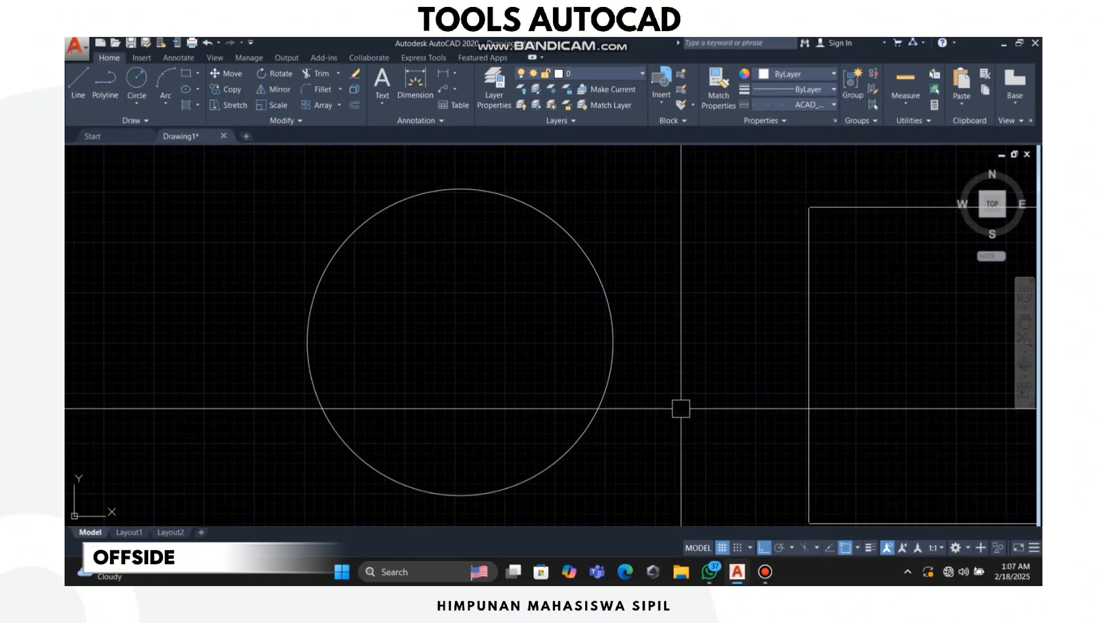
{"action": "type", "text": "F"}
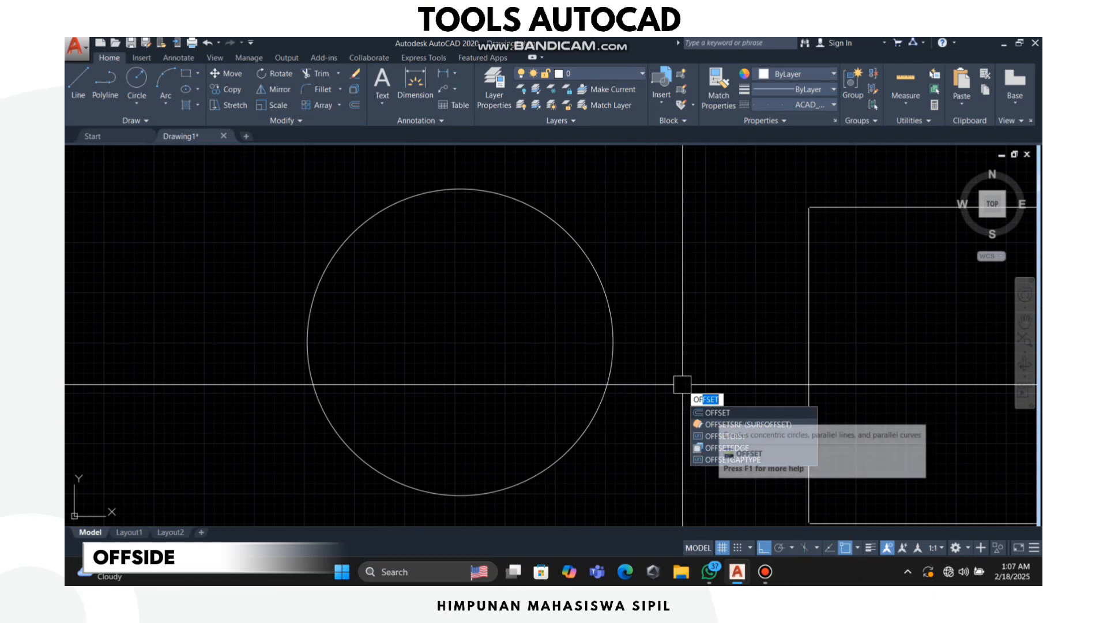
{"action": "left_click", "coordinate": [718, 413]}
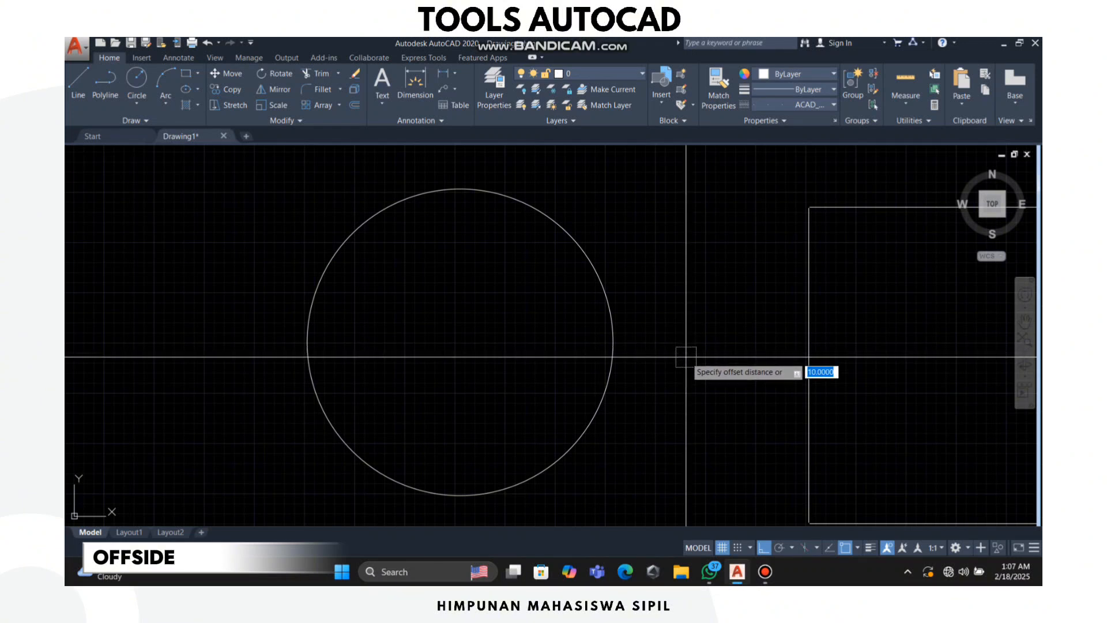
{"action": "type", "text": "1"}
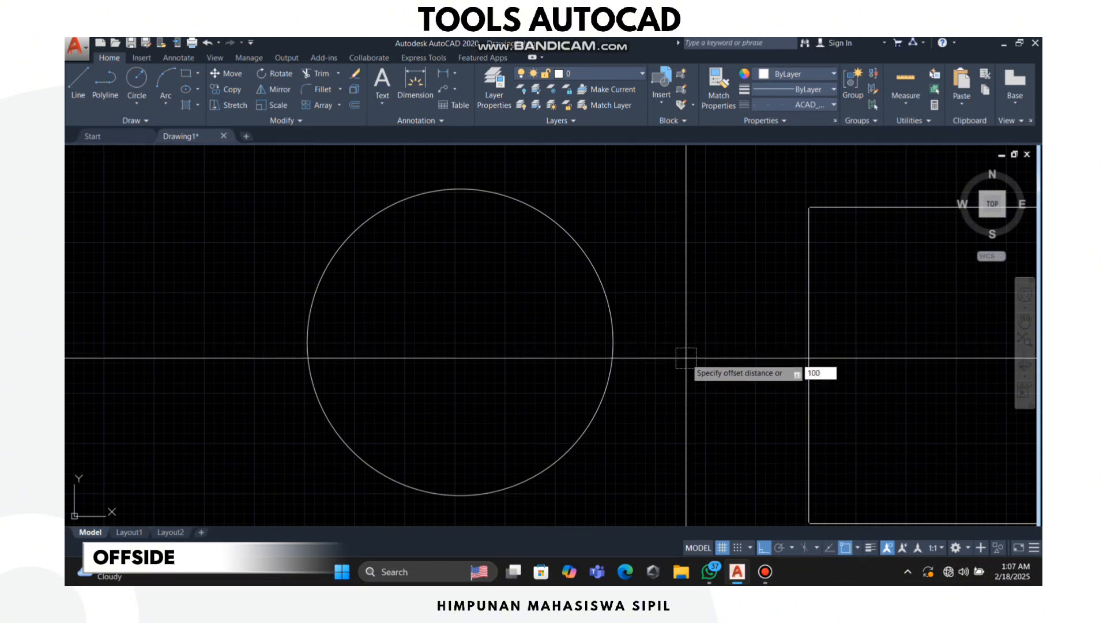
{"action": "key", "text": "Return"}
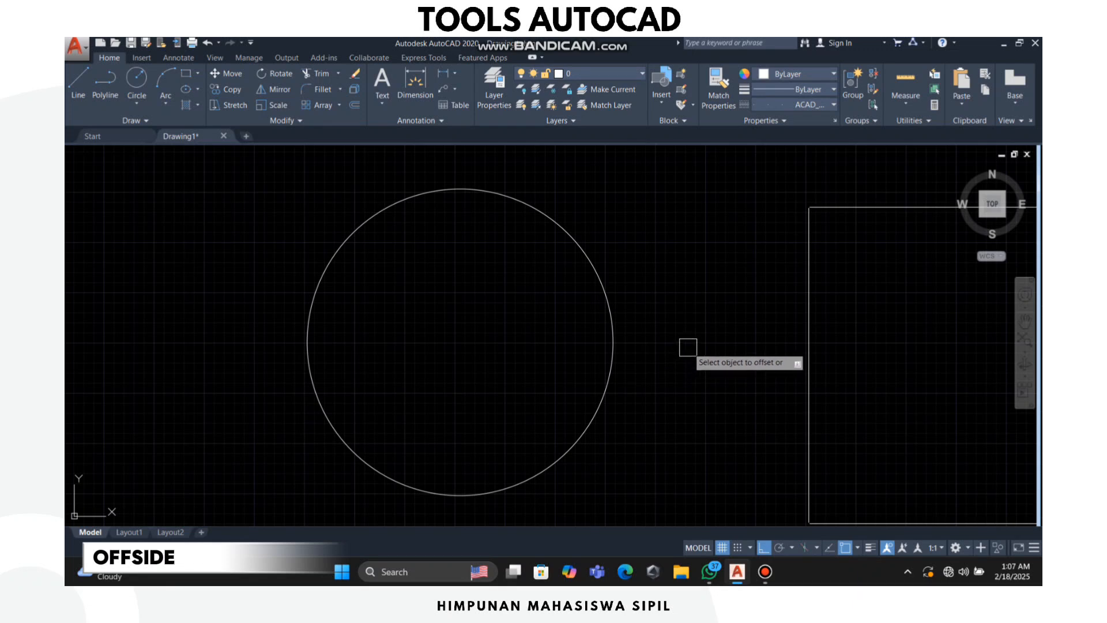
{"action": "left_click", "coordinate": [589, 258]}
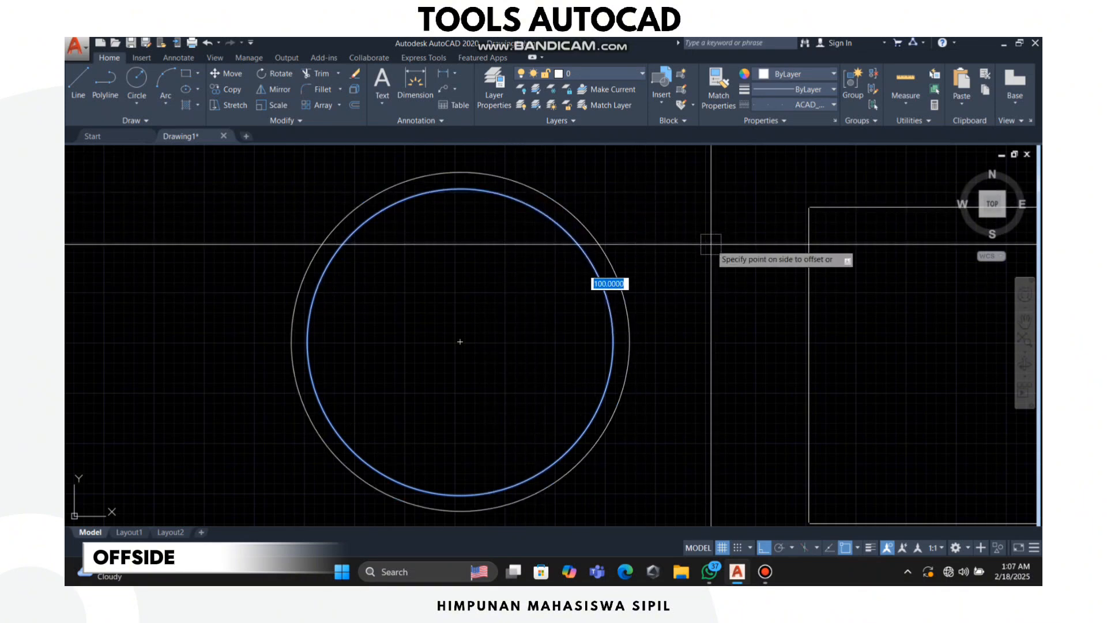
{"action": "left_click", "coordinate": [558, 238]}
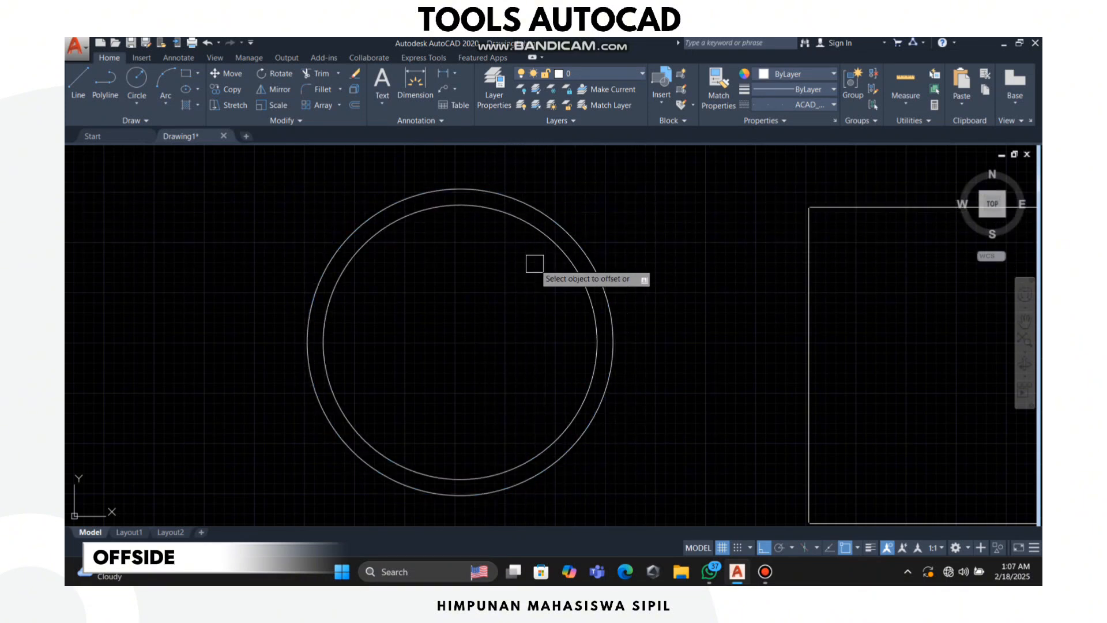
Step: Offset the innermost circle inward three more times at the same distance, each time from the newest circle
{"action": "left_click", "coordinate": [572, 271]}
{"action": "left_click", "coordinate": [519, 246]}
{"action": "left_click", "coordinate": [526, 240]}
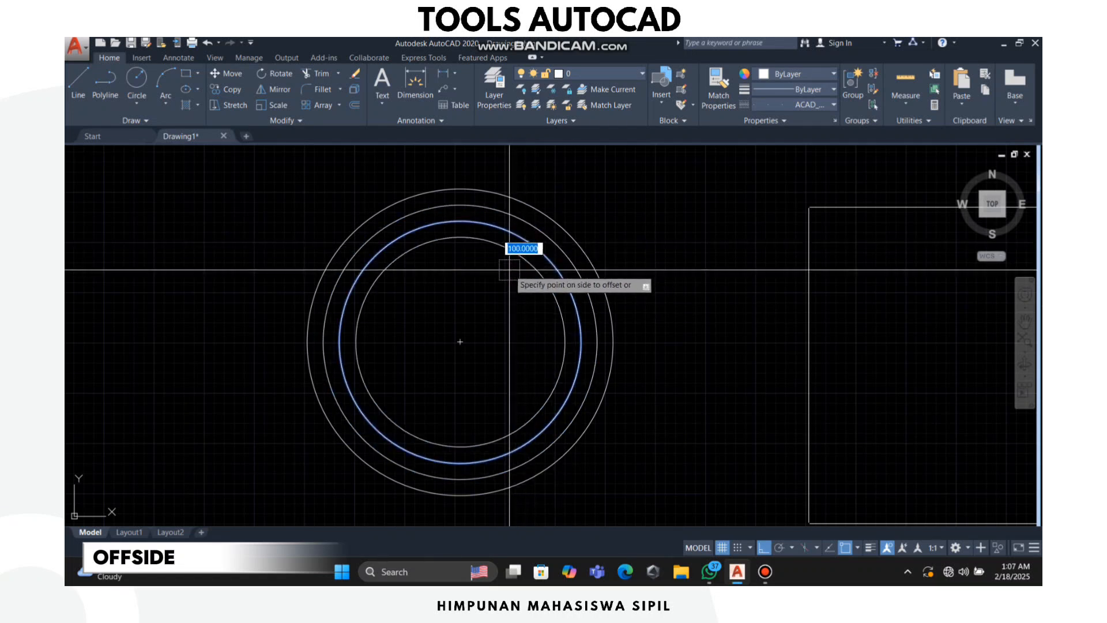
{"action": "left_click", "coordinate": [517, 261]}
{"action": "left_click", "coordinate": [543, 324]}
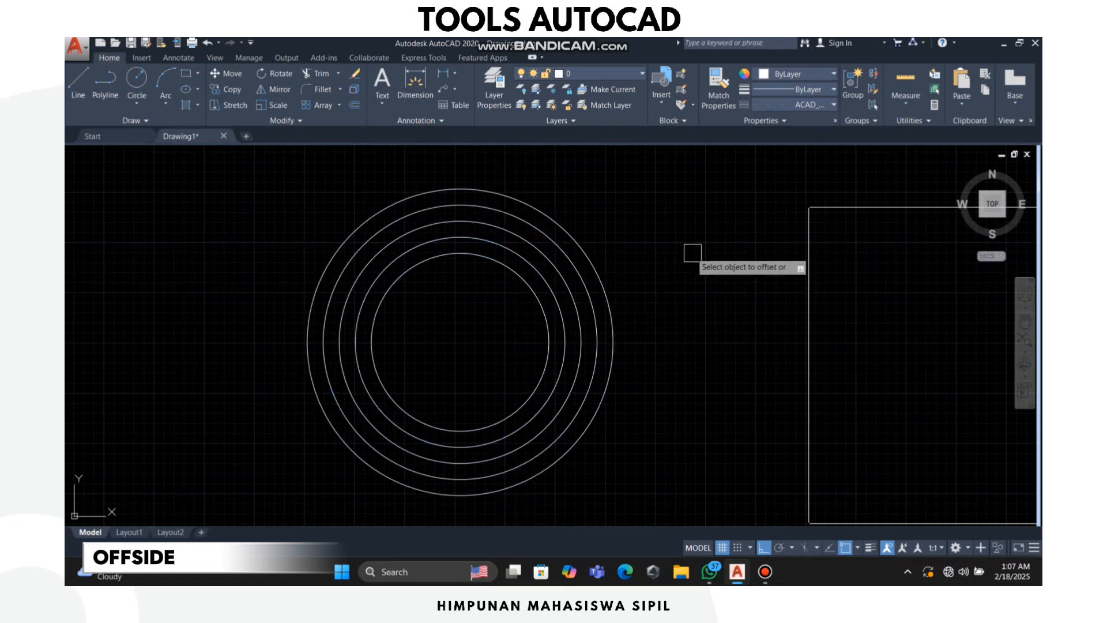
Step: Offset the original circle outward twice at the same distance to add two larger concentric circles
{"action": "left_click", "coordinate": [605, 279]}
{"action": "left_click", "coordinate": [602, 245]}
{"action": "left_click", "coordinate": [596, 233]}
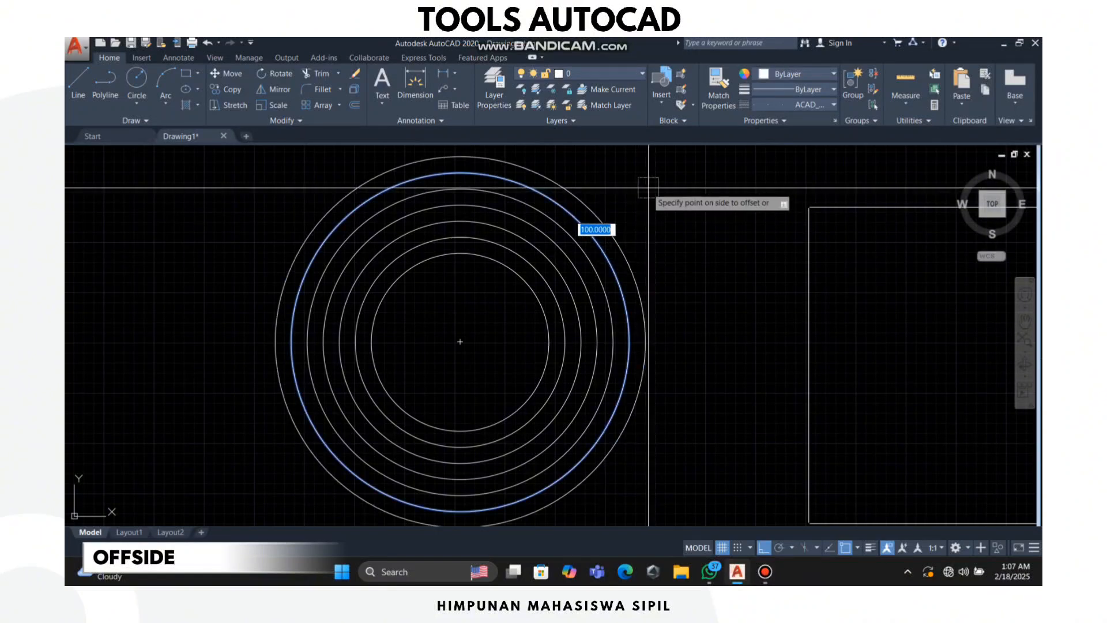
{"action": "left_click", "coordinate": [620, 231]}
Step: Offset the rectangle once toward its inside at the distance of 100
{"action": "scroll", "coordinate": [690, 324], "scroll_direction": "down", "scroll_amount": 3}
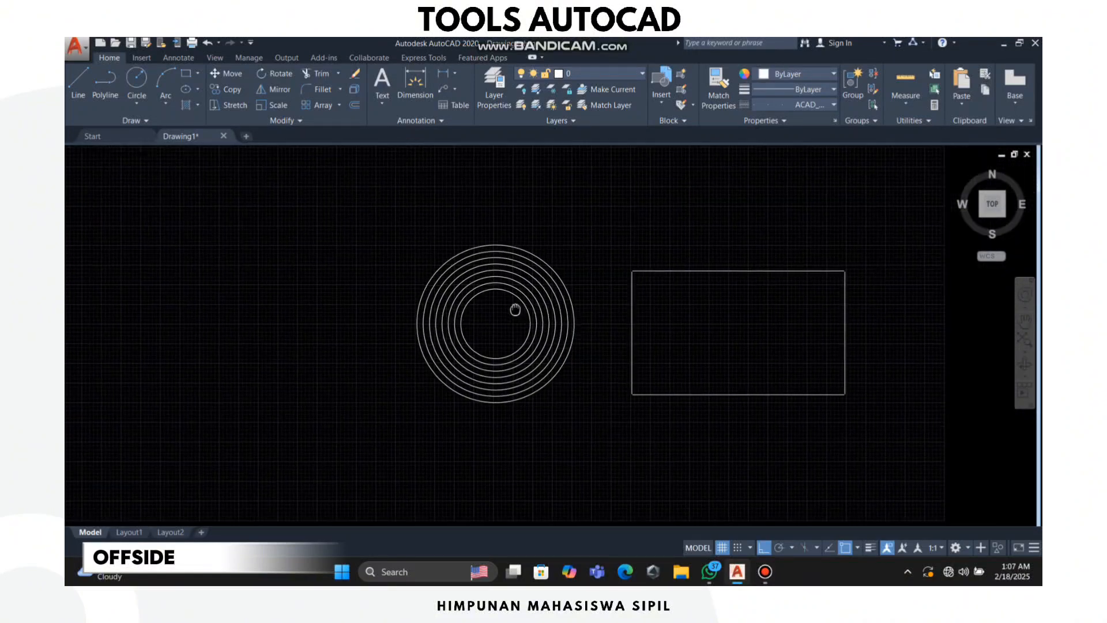
{"action": "middle_click_drag", "start_coordinate": [642, 321], "coordinate": [549, 314]}
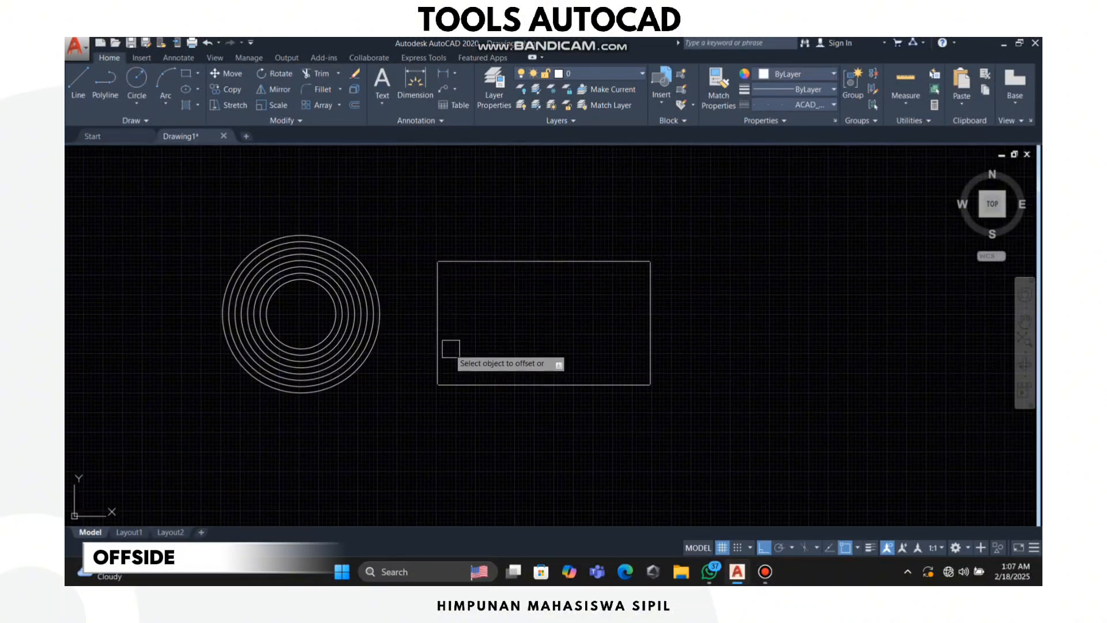
{"action": "scroll", "coordinate": [383, 329], "scroll_direction": "up", "scroll_amount": 2}
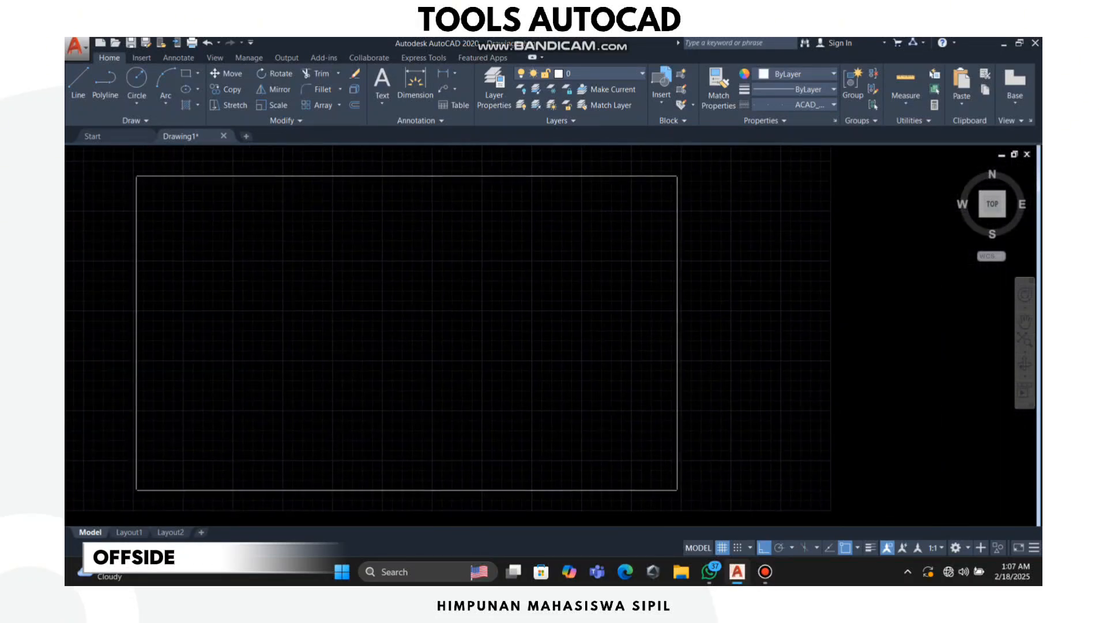
{"action": "scroll", "coordinate": [382, 257], "scroll_direction": "down", "scroll_amount": 1}
{"action": "middle_click_drag", "start_coordinate": [383, 257], "coordinate": [541, 282]}
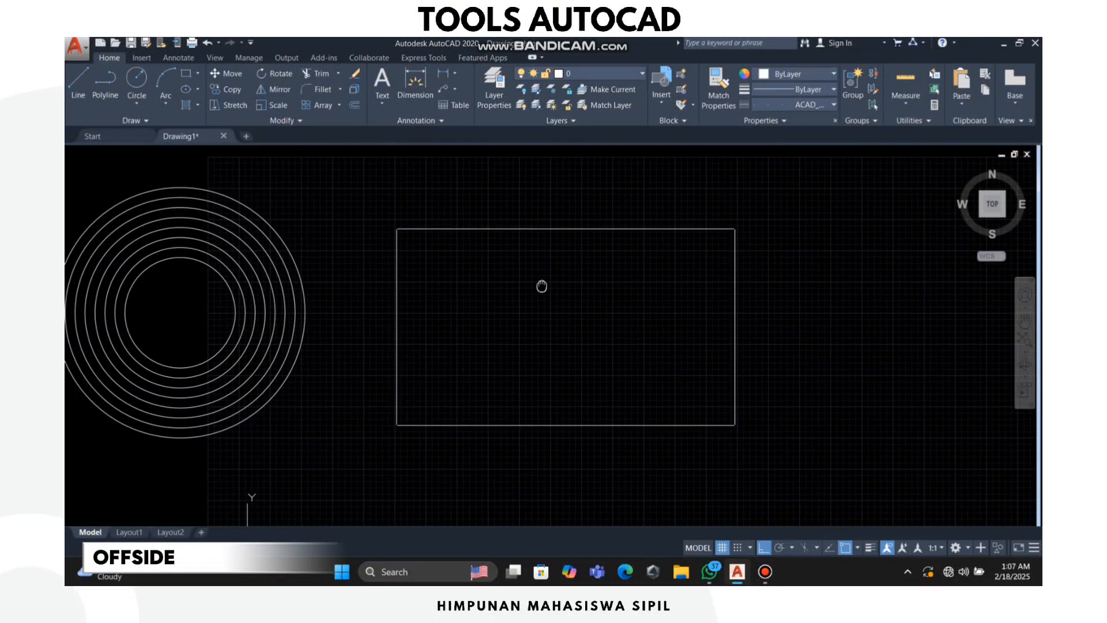
{"action": "left_click", "coordinate": [462, 229]}
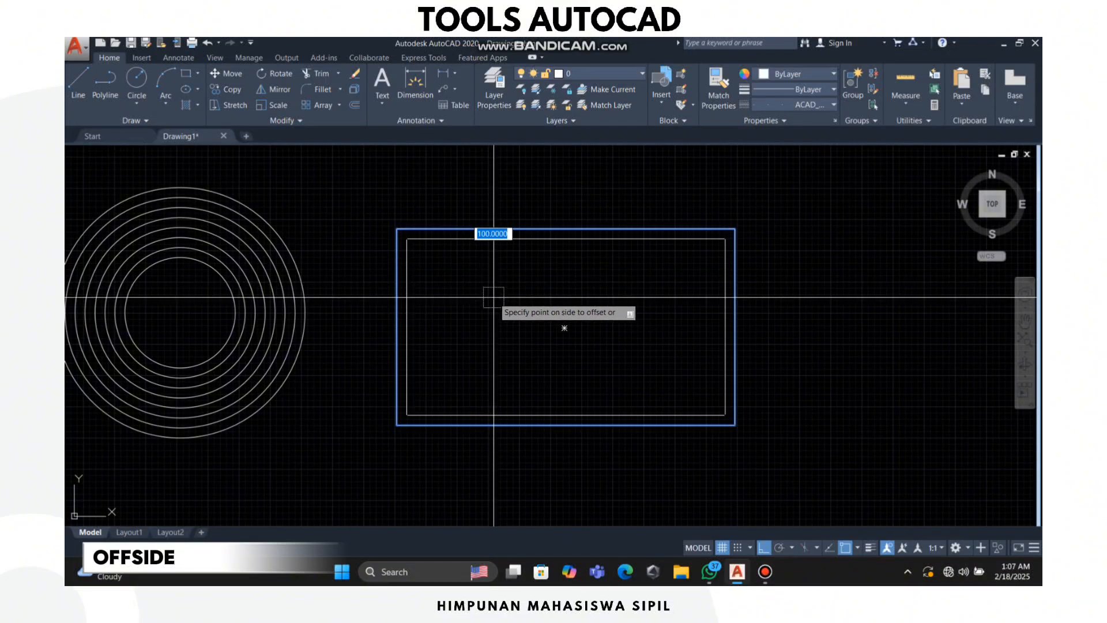
{"action": "left_click", "coordinate": [563, 328]}
Step: Offset the innermost rectangle inward three more times at the same distance, each time from the newest rectangle
{"action": "left_click", "coordinate": [435, 240]}
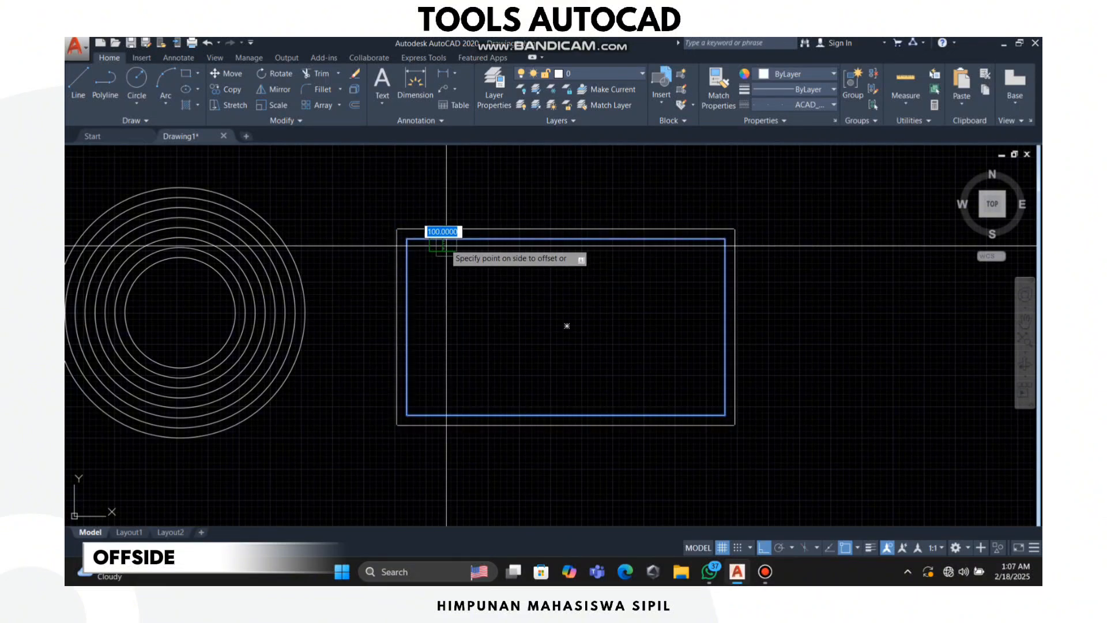
{"action": "left_click", "coordinate": [455, 254]}
{"action": "left_click", "coordinate": [475, 249]}
{"action": "left_click", "coordinate": [477, 264]}
{"action": "left_click", "coordinate": [472, 259]}
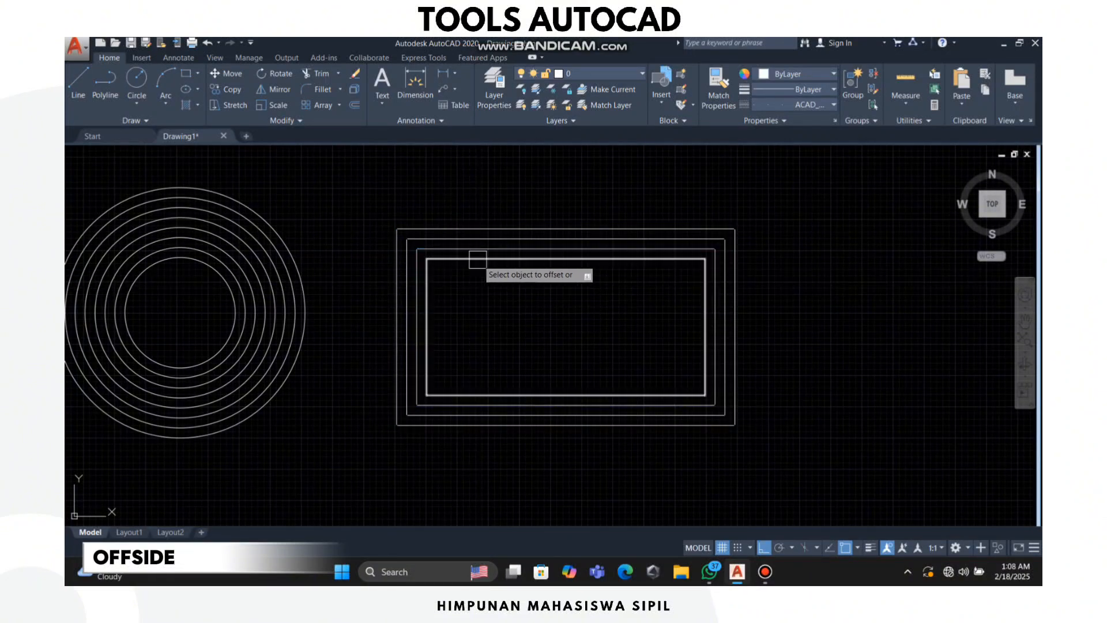
{"action": "left_click", "coordinate": [493, 306]}
Step: Offset the original rectangle outward twice at the same distance and end the Offset command
{"action": "left_click", "coordinate": [430, 229]}
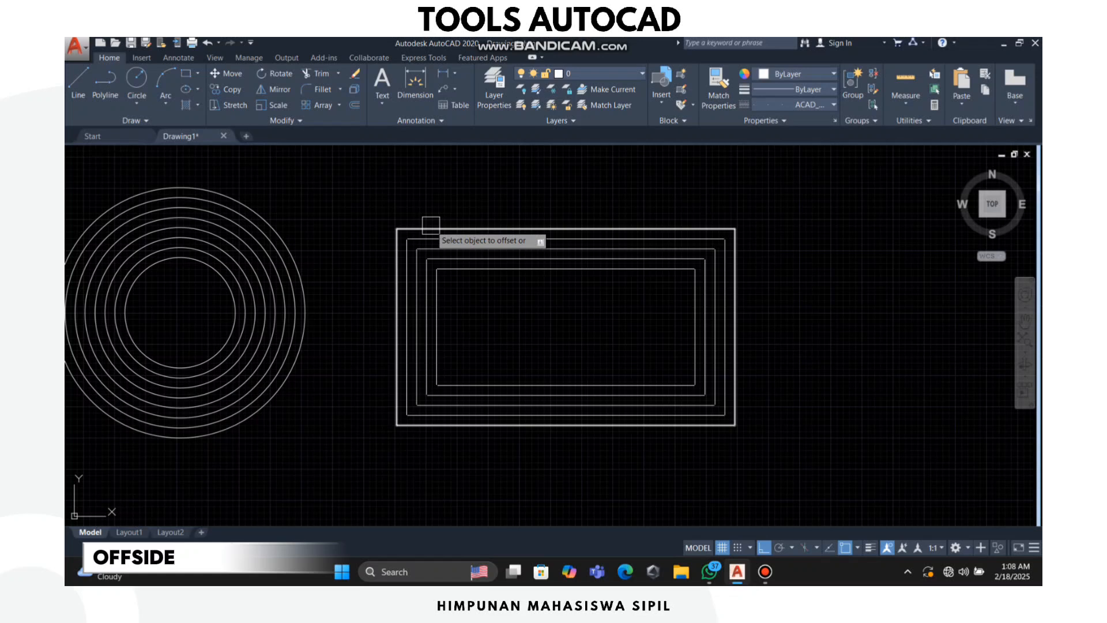
{"action": "left_click", "coordinate": [407, 188]}
{"action": "mouse_move", "coordinate": [393, 296]}
{"action": "middle_mouse_down"}
{"action": "mouse_move", "coordinate": [472, 288]}
{"action": "mouse_move", "coordinate": [545, 302]}
{"action": "middle_mouse_up"}
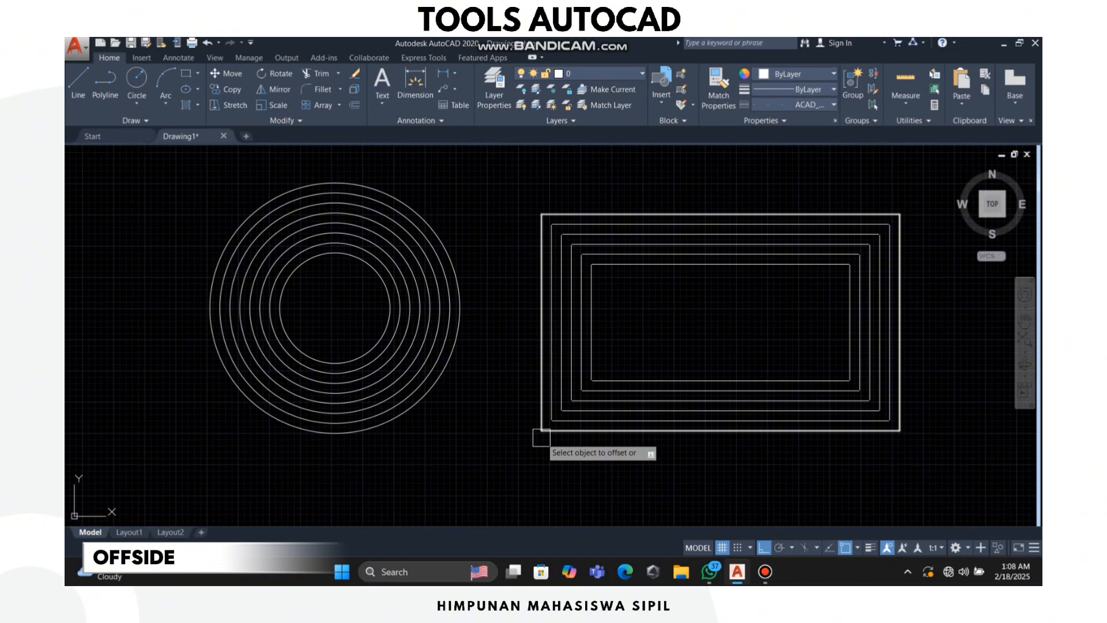
{"action": "left_click", "coordinate": [551, 410]}
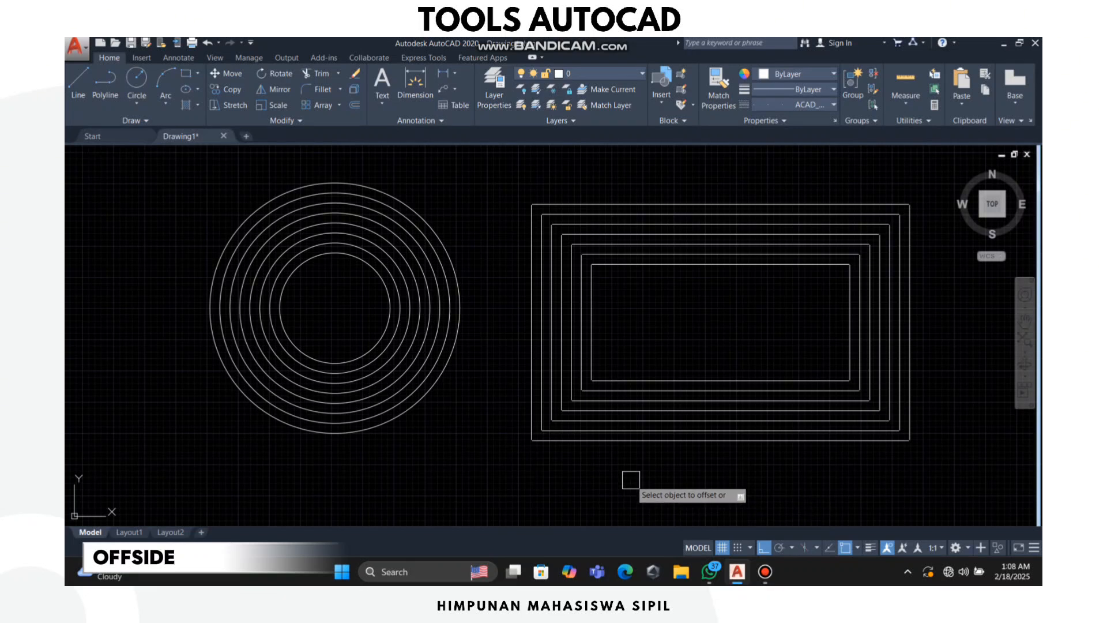
{"action": "key", "text": "Escape"}
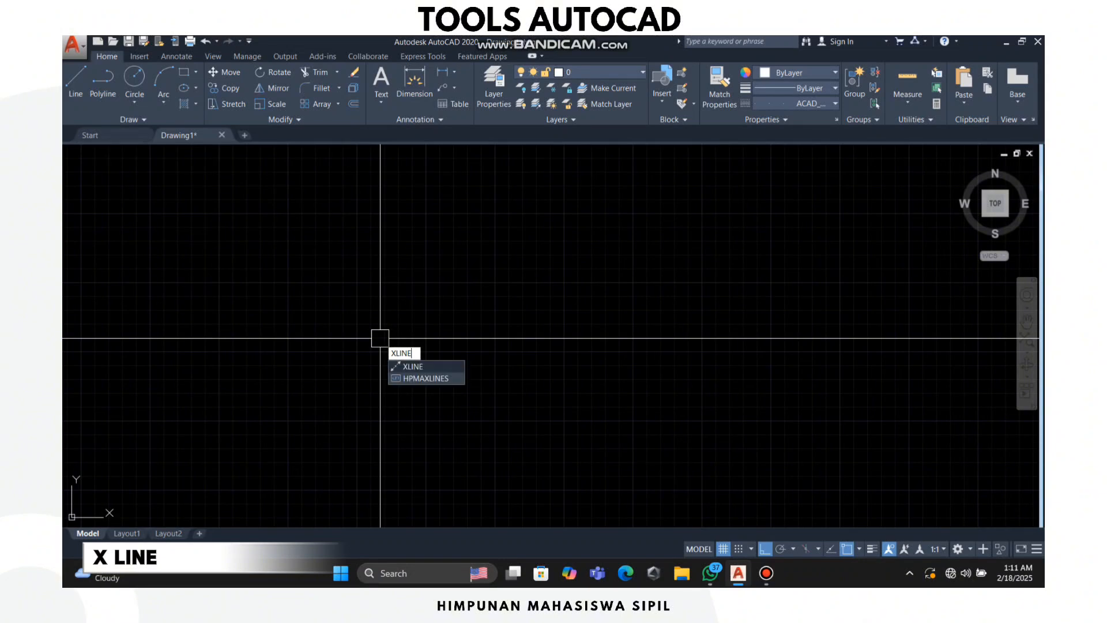
Step: Draw a single construction line with XLINE, rising diagonally to the right across the empty drawing area
{"action": "left_click", "coordinate": [412, 366]}
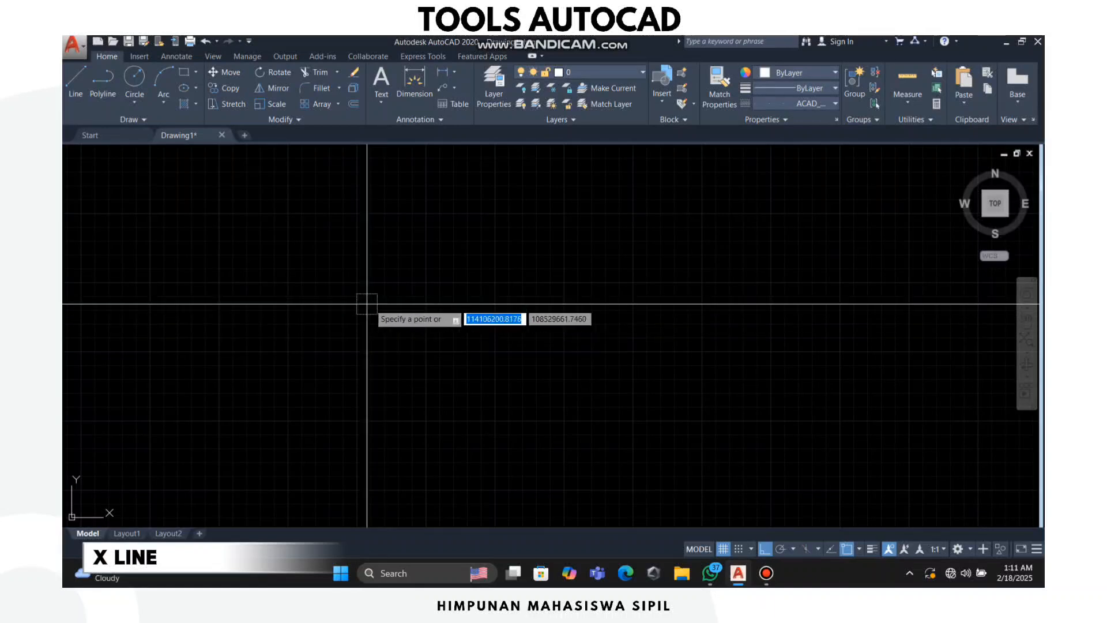
{"action": "left_click", "coordinate": [402, 310]}
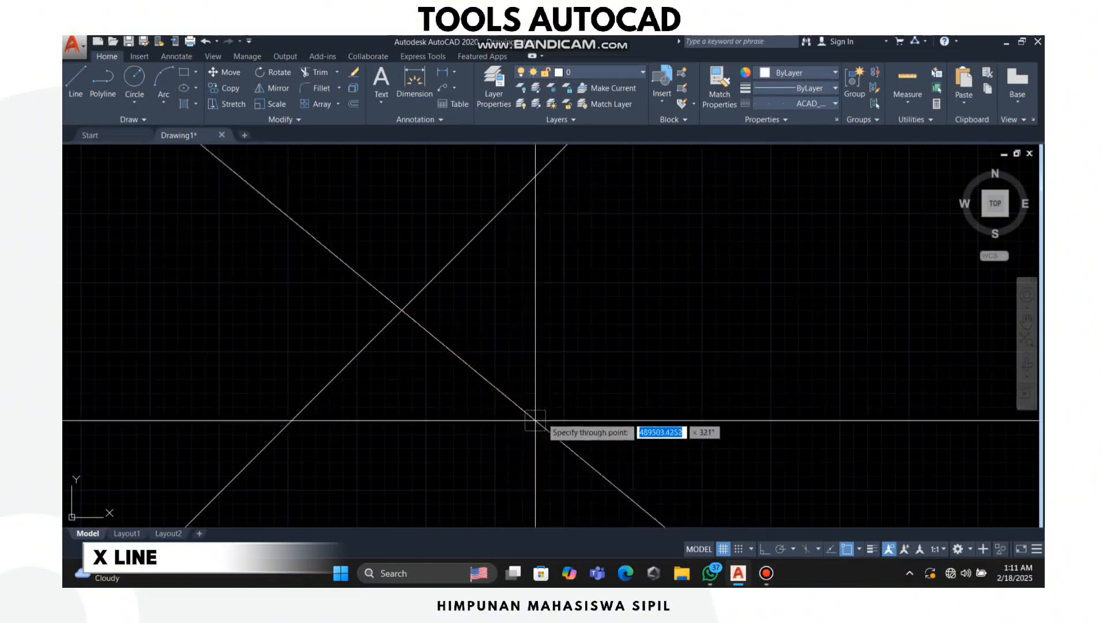
{"action": "key", "text": "Return"}
{"action": "scroll", "coordinate": [458, 316], "scroll_direction": "down", "scroll_amount": 5}
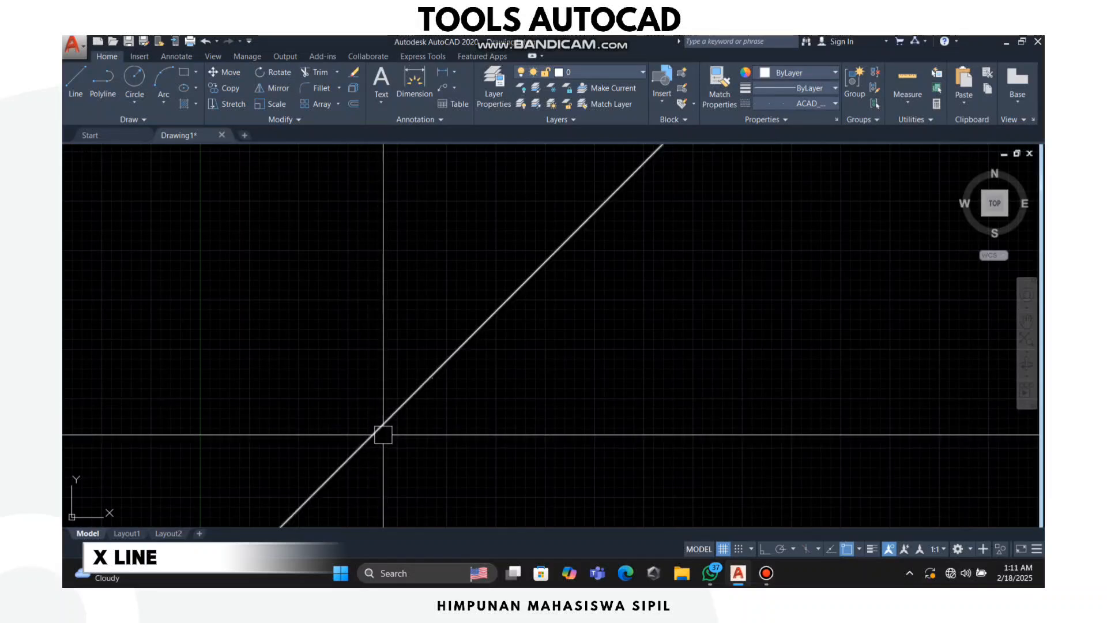
{"action": "scroll", "coordinate": [459, 321], "scroll_direction": "down", "scroll_amount": 4}
{"action": "scroll", "coordinate": [537, 249], "scroll_direction": "up", "scroll_amount": 5}
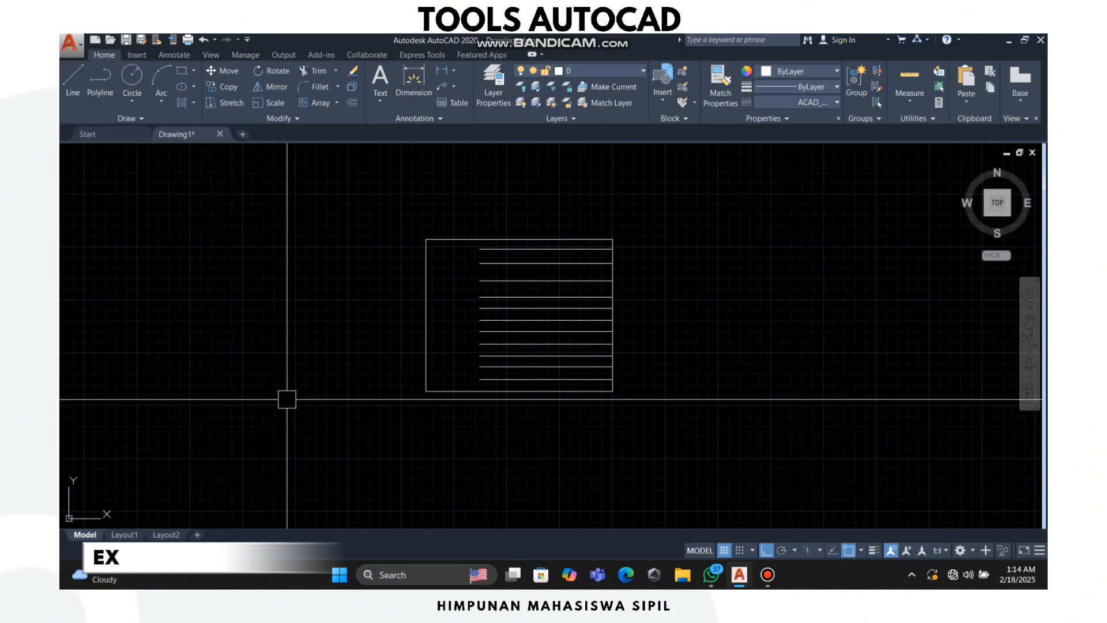
Step: Stretch the topmost short horizontal line by its left endpoint grip to the rectangle's left edge
{"action": "scroll", "coordinate": [437, 267], "scroll_direction": "up", "scroll_amount": 2}
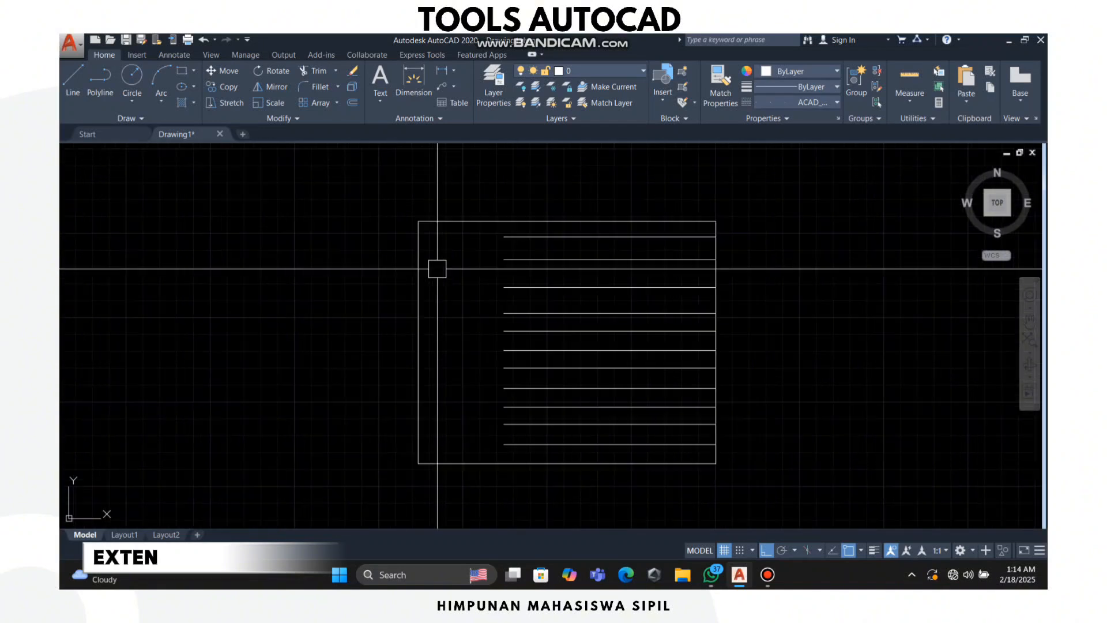
{"action": "left_click", "coordinate": [510, 236]}
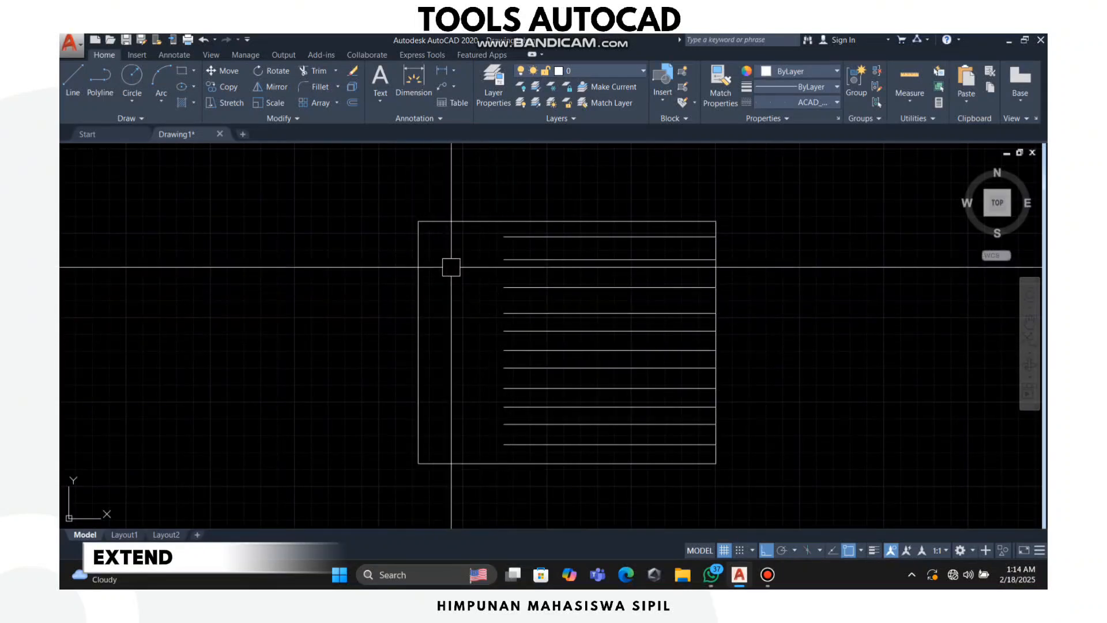
{"action": "left_click", "coordinate": [509, 236]}
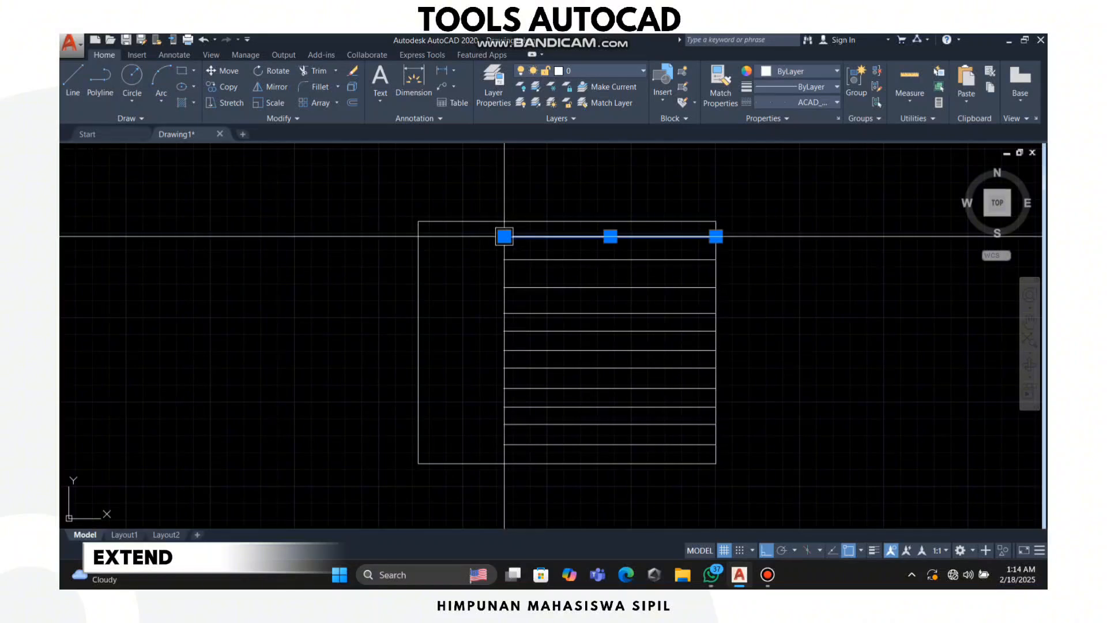
{"action": "left_click", "coordinate": [505, 236]}
{"action": "left_click", "coordinate": [418, 235]}
{"action": "key", "text": "Escape"}
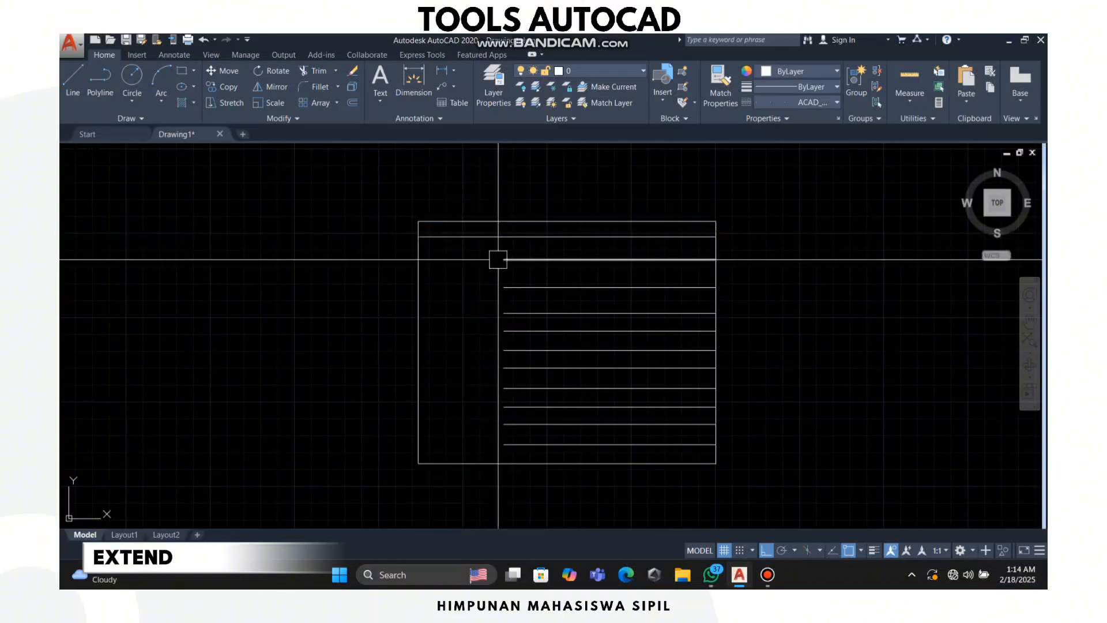
Step: Stretch the second horizontal line's left endpoint to the rectangle's left edge, and undo both grip stretches
{"action": "left_click", "coordinate": [507, 257]}
{"action": "left_click", "coordinate": [504, 258]}
{"action": "left_click", "coordinate": [419, 259]}
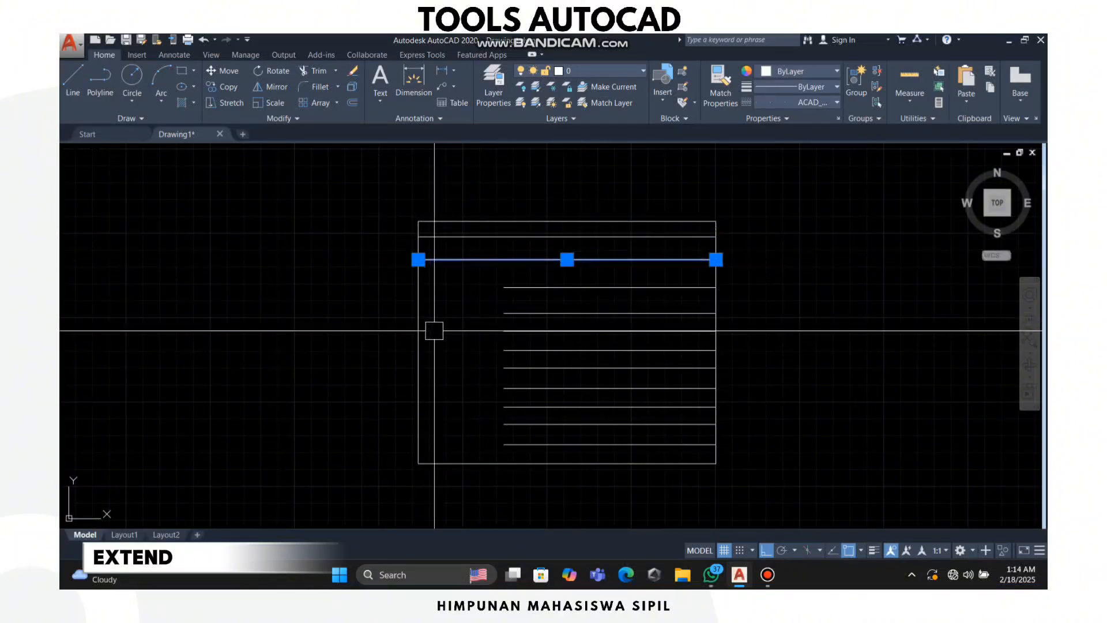
{"action": "key", "text": "Escape"}
{"action": "key", "text": "ctrl+z"}
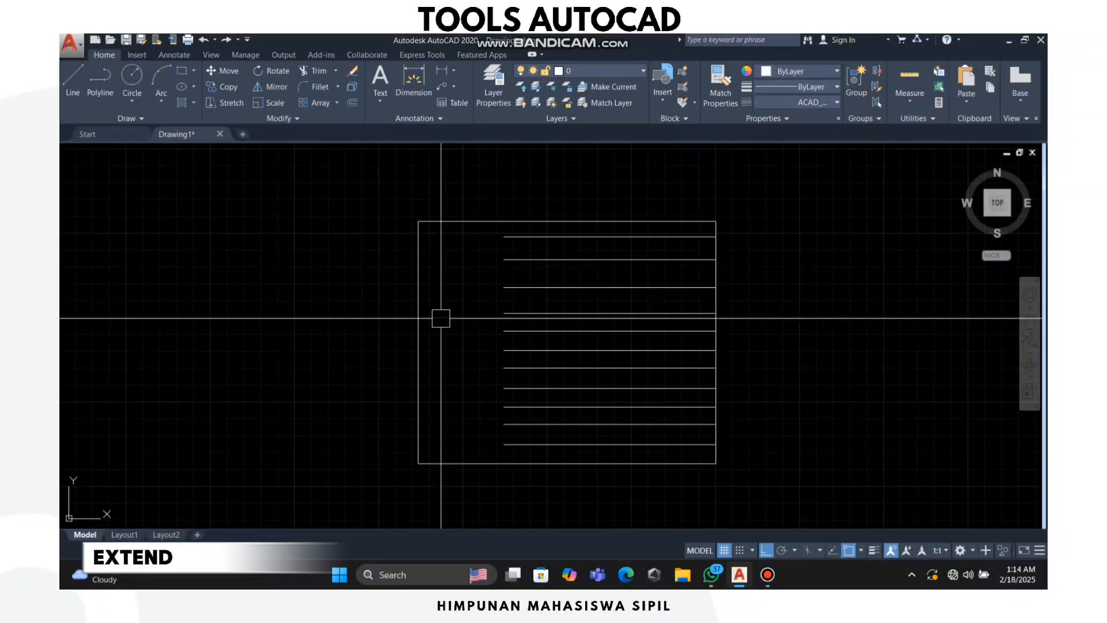
{"action": "middle_click_drag", "start_coordinate": [440, 318], "coordinate": [456, 300]}
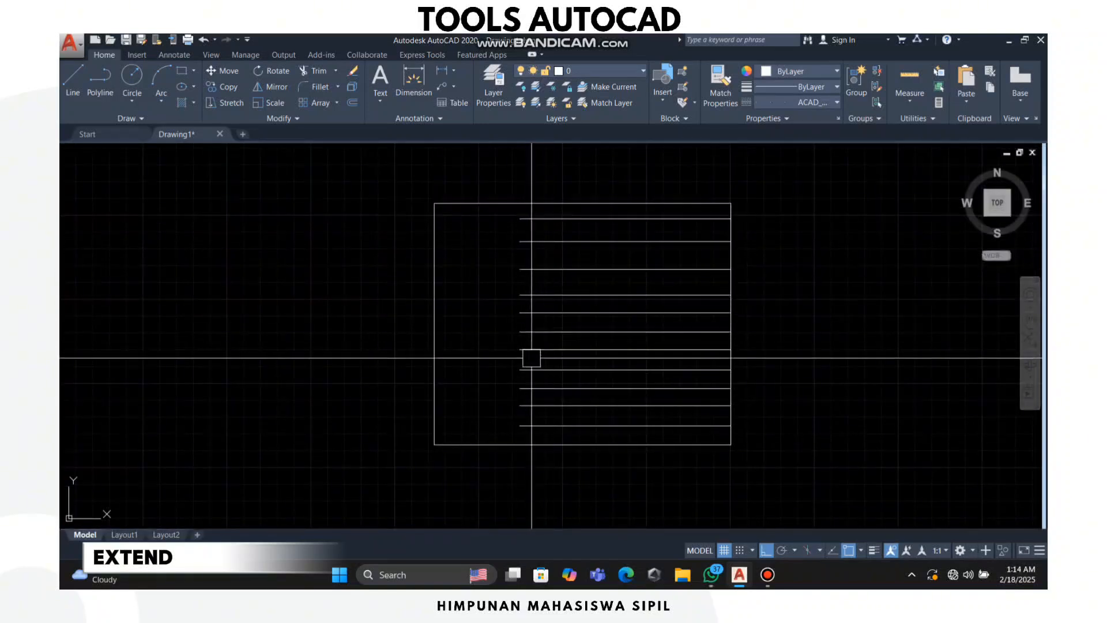
{"action": "left_click", "coordinate": [435, 323]}
{"action": "key", "text": "Escape"}
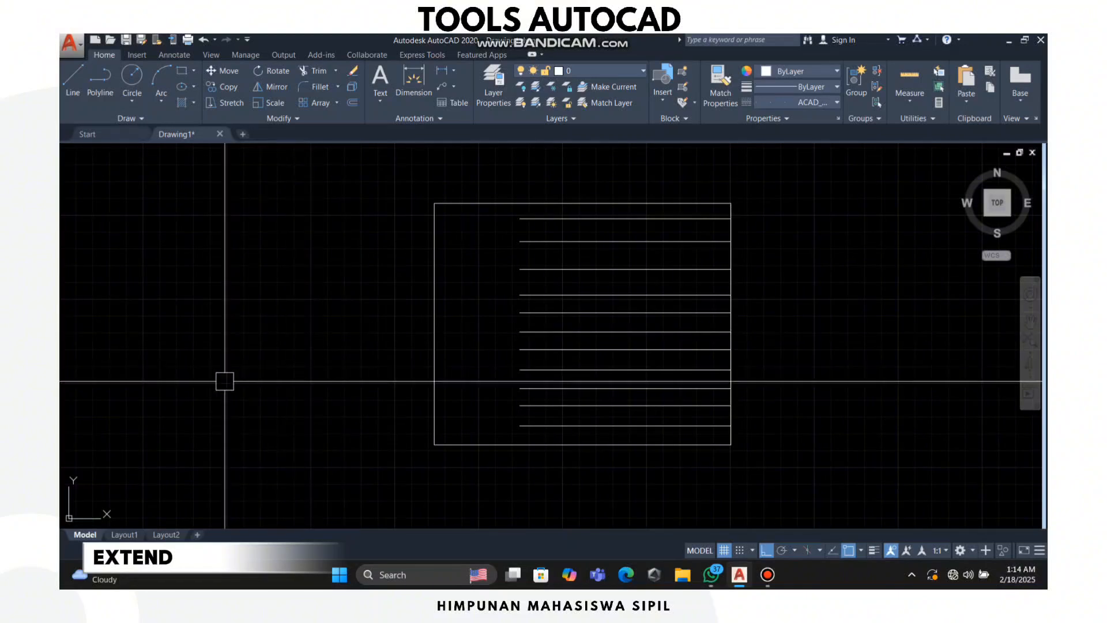
Step: Extend the top two short horizontal lines to the rectangle's left edge, using the rectangle as the EXTEND boundary
{"action": "type", "text": "TEND"}
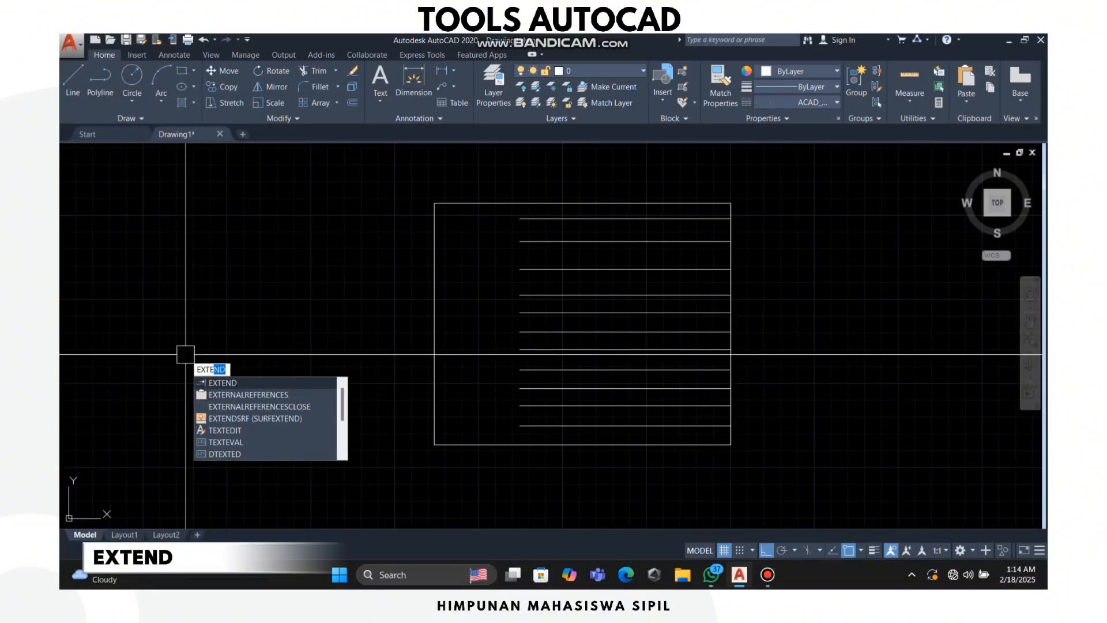
{"action": "key", "text": "Return"}
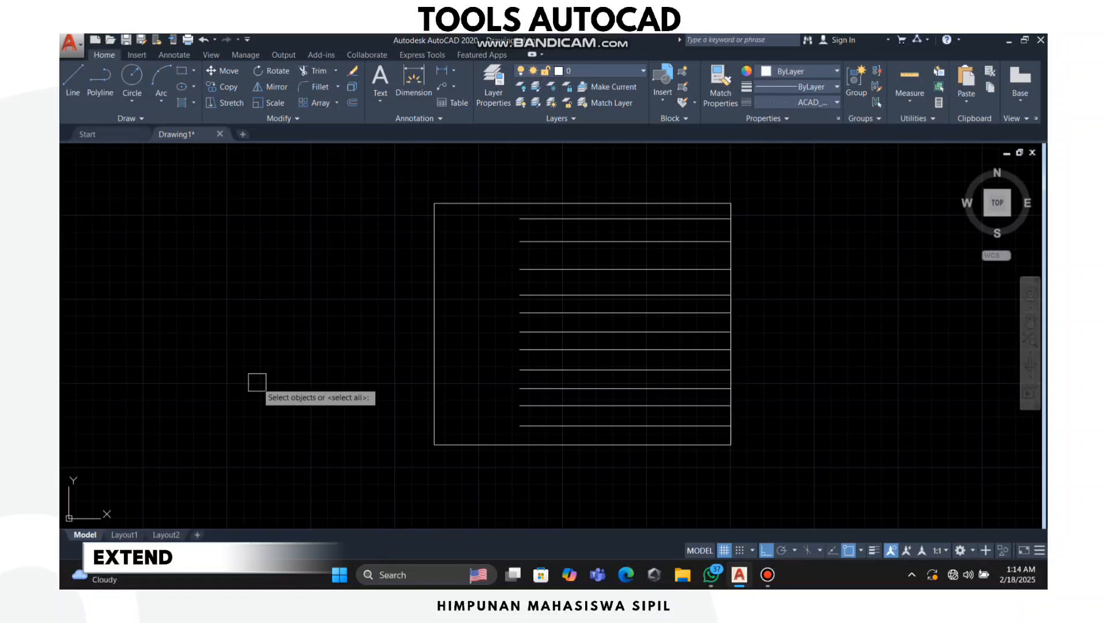
{"action": "left_click", "coordinate": [435, 291]}
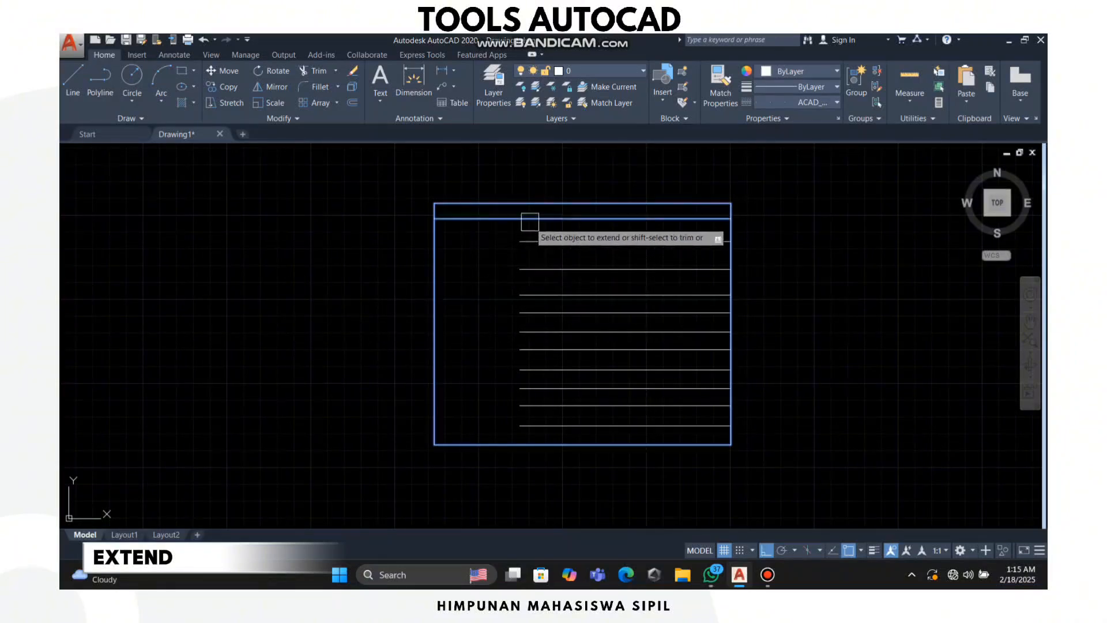
{"action": "scroll", "coordinate": [487, 223], "scroll_direction": "up", "scroll_amount": 4}
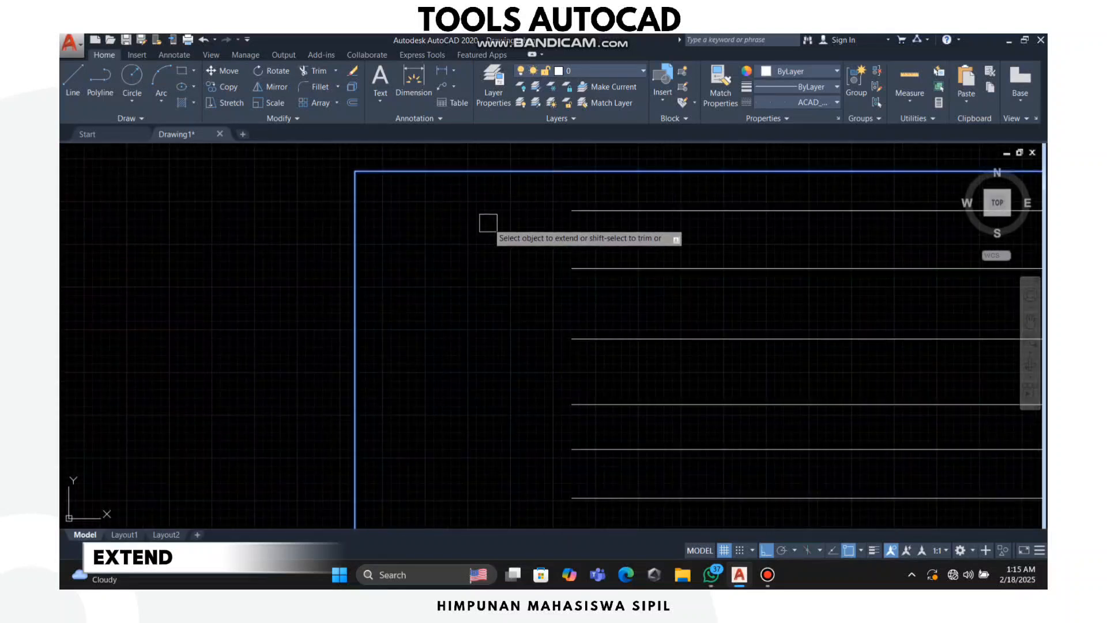
{"action": "middle_click_drag", "start_coordinate": [487, 222], "coordinate": [506, 296]}
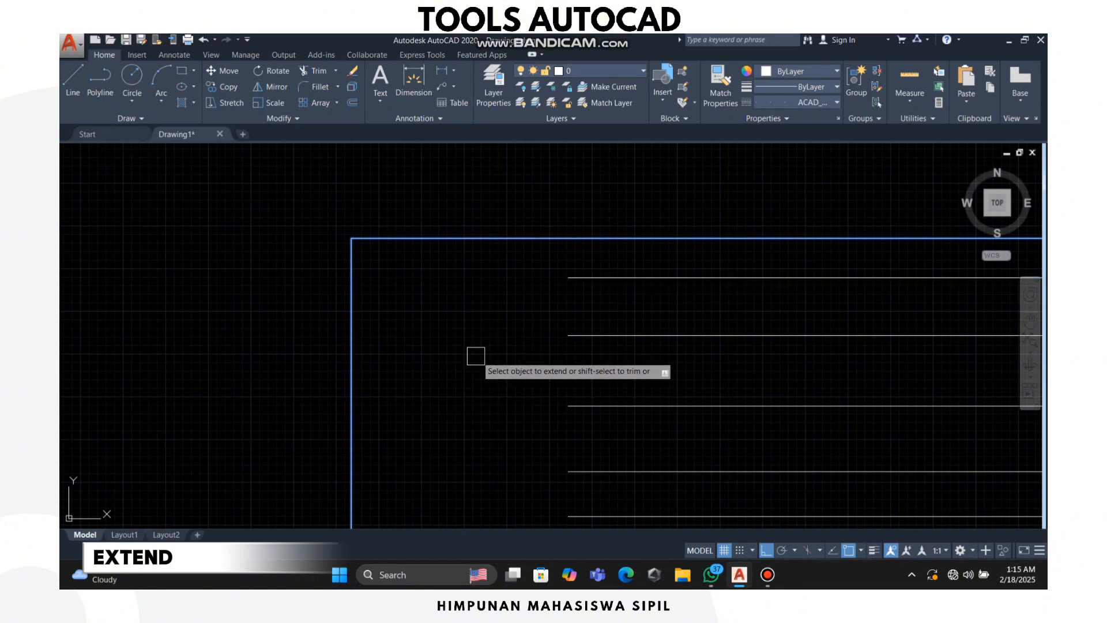
{"action": "left_click", "coordinate": [592, 277]}
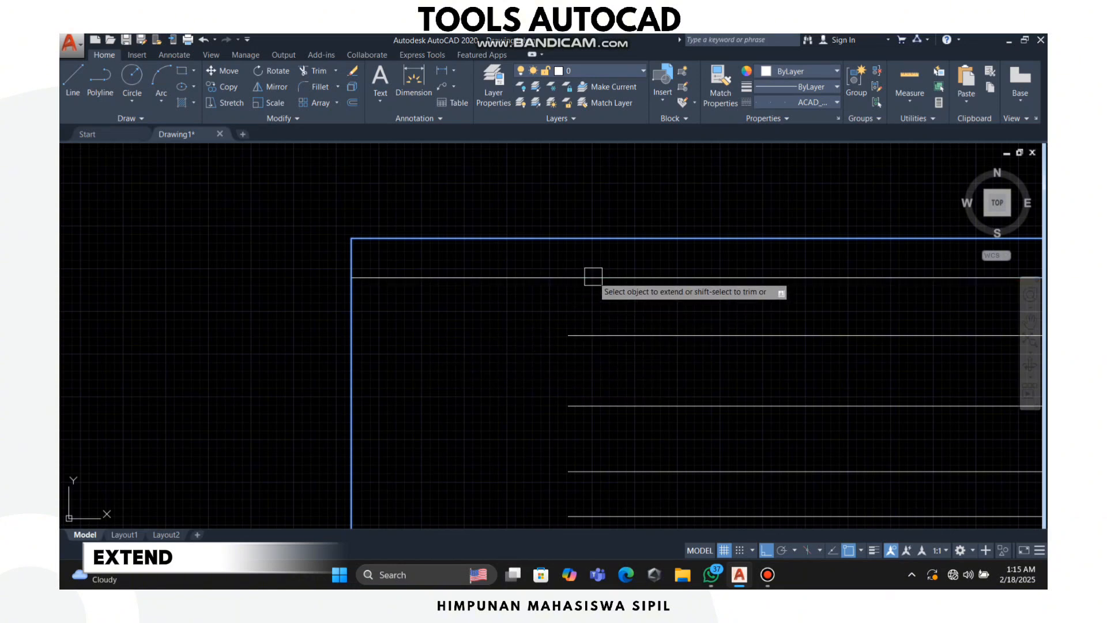
{"action": "left_click", "coordinate": [599, 334]}
Step: Extend the remaining nine horizontal lines to the rectangle's left edge with one crossing selection over their left ends, and end EXTEND
{"action": "scroll", "coordinate": [594, 303], "scroll_direction": "down", "scroll_amount": 5}
{"action": "scroll", "coordinate": [568, 286], "scroll_direction": "up", "scroll_amount": 2}
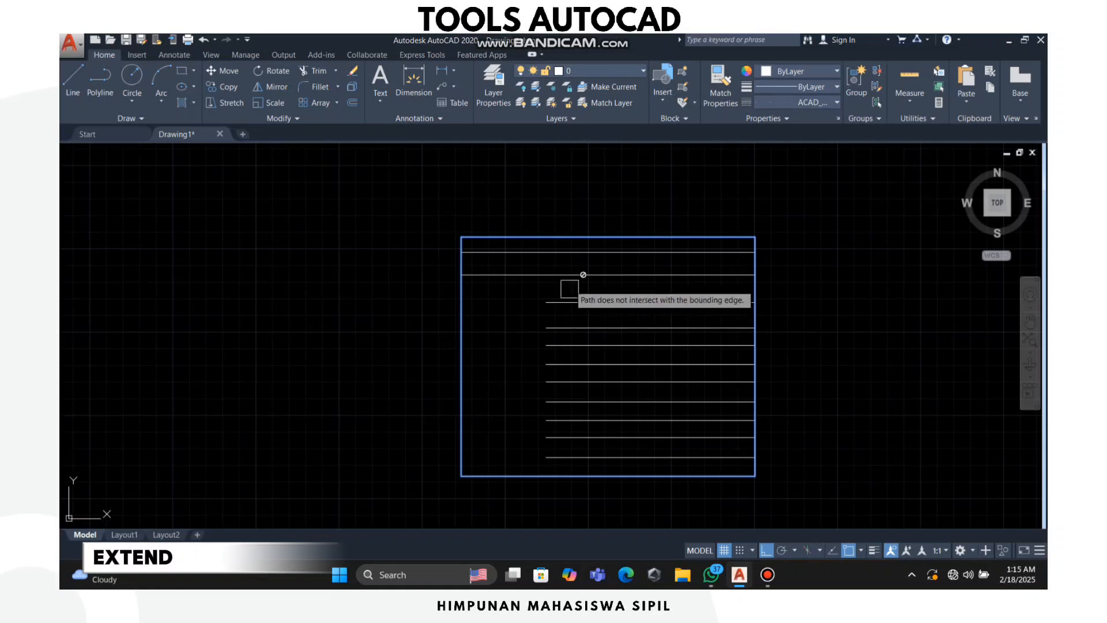
{"action": "left_click", "coordinate": [569, 248]}
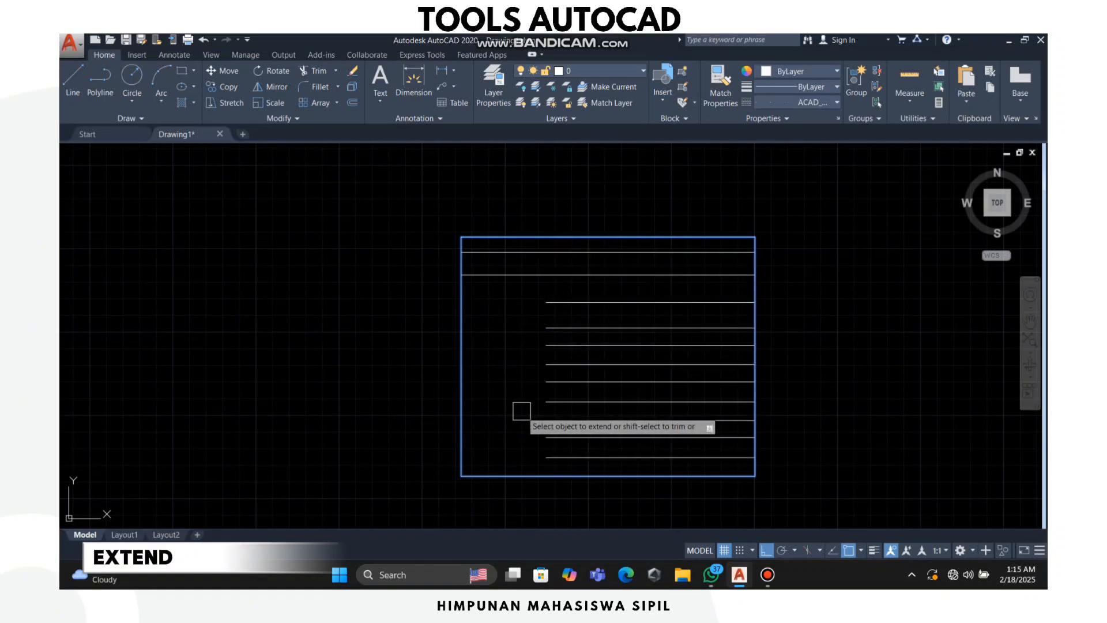
{"action": "scroll", "coordinate": [570, 298], "scroll_direction": "up", "scroll_amount": 2}
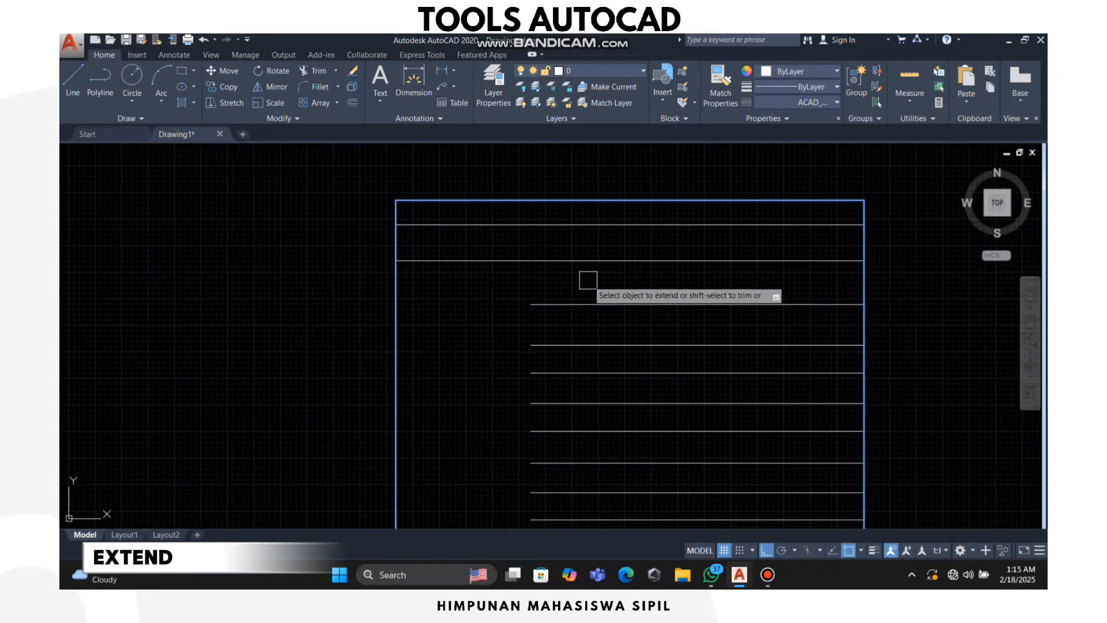
{"action": "left_click", "coordinate": [588, 280]}
{"action": "middle_click_drag", "start_coordinate": [575, 427], "coordinate": [561, 285]}
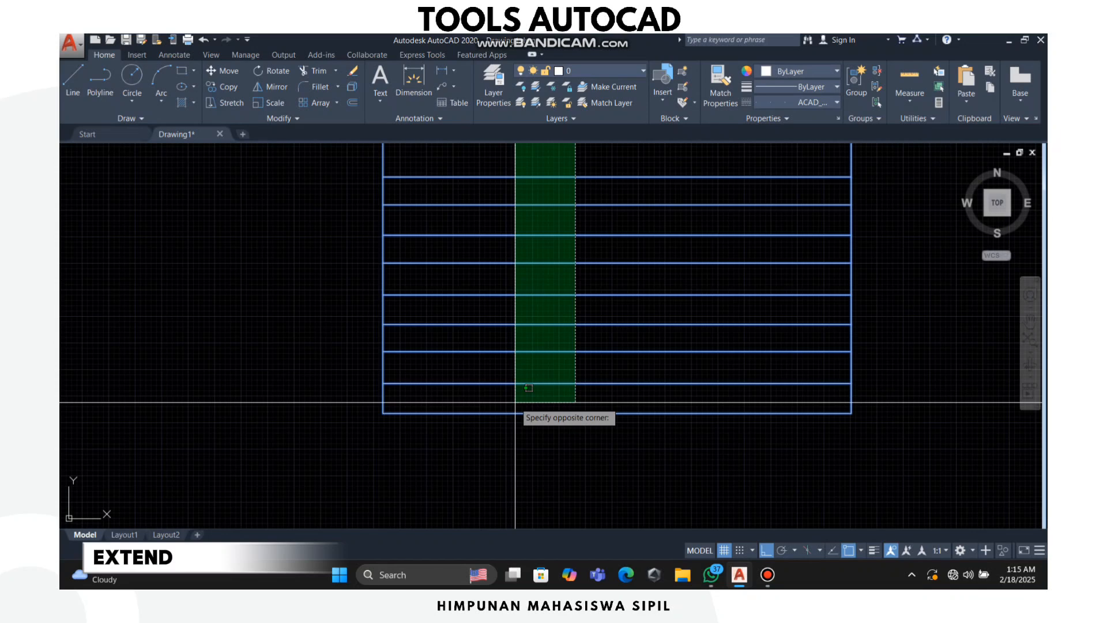
{"action": "left_click", "coordinate": [515, 402]}
{"action": "scroll", "coordinate": [496, 368], "scroll_direction": "down", "scroll_amount": 4}
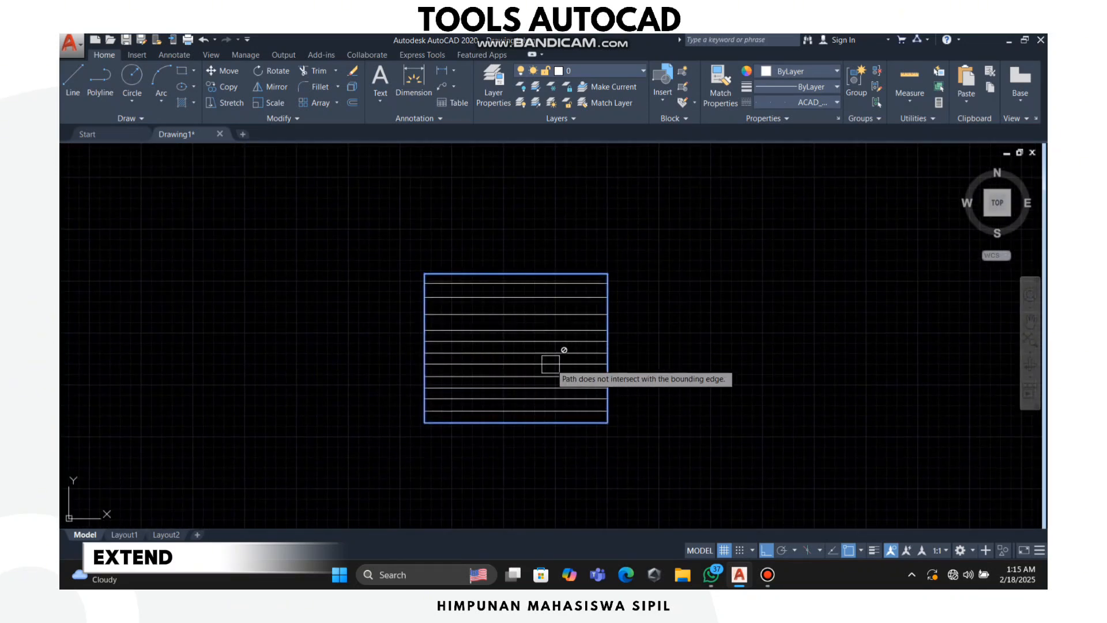
{"action": "key", "text": "Escape"}
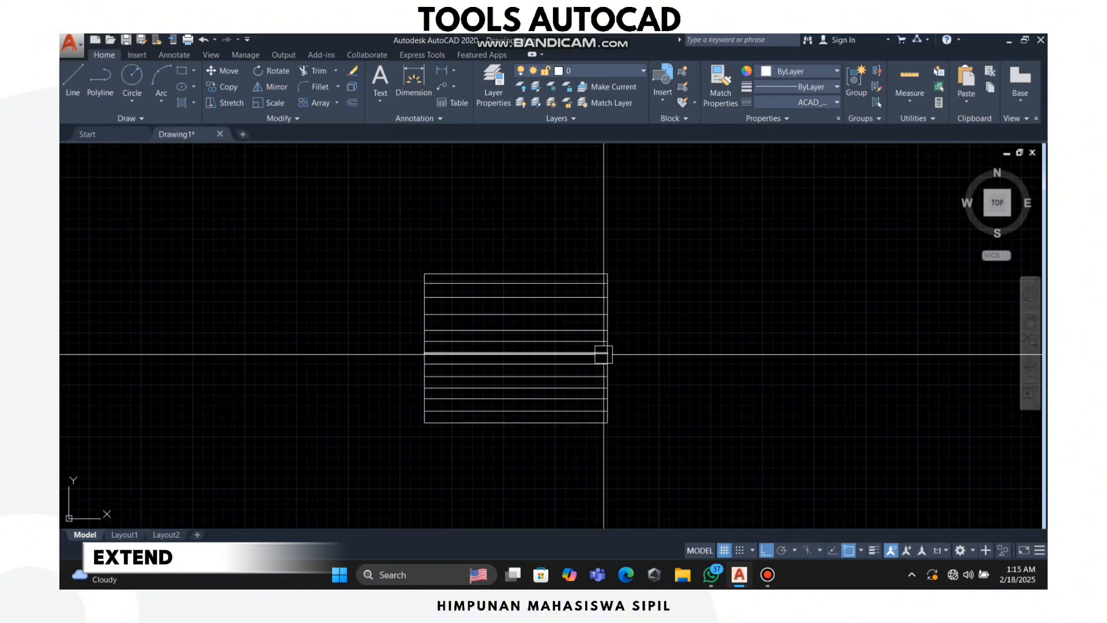
{"action": "scroll", "coordinate": [462, 407], "scroll_direction": "up", "scroll_amount": 3}
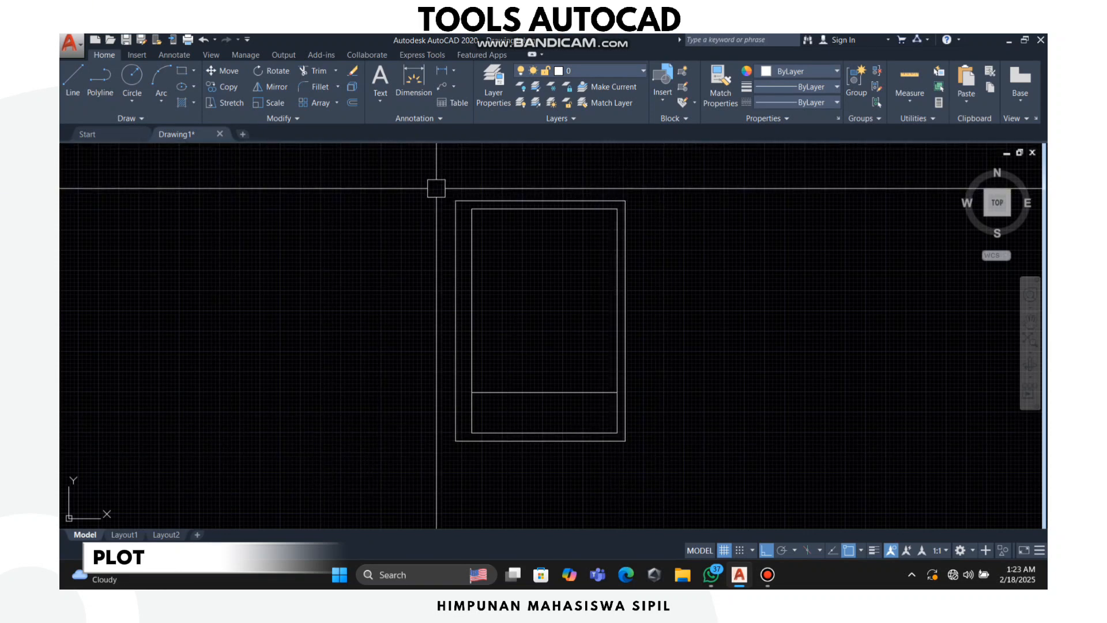
{"action": "scroll", "coordinate": [421, 444], "scroll_direction": "up", "scroll_amount": 2}
{"action": "scroll", "coordinate": [425, 378], "scroll_direction": "down", "scroll_amount": 3}
{"action": "mouse_move", "coordinate": [425, 378]}
{"action": "middle_mouse_down"}
{"action": "mouse_move", "coordinate": [449, 333]}
{"action": "mouse_move", "coordinate": [441, 273]}
{"action": "middle_mouse_up"}
{"action": "scroll", "coordinate": [452, 304], "scroll_direction": "up", "scroll_amount": 2}
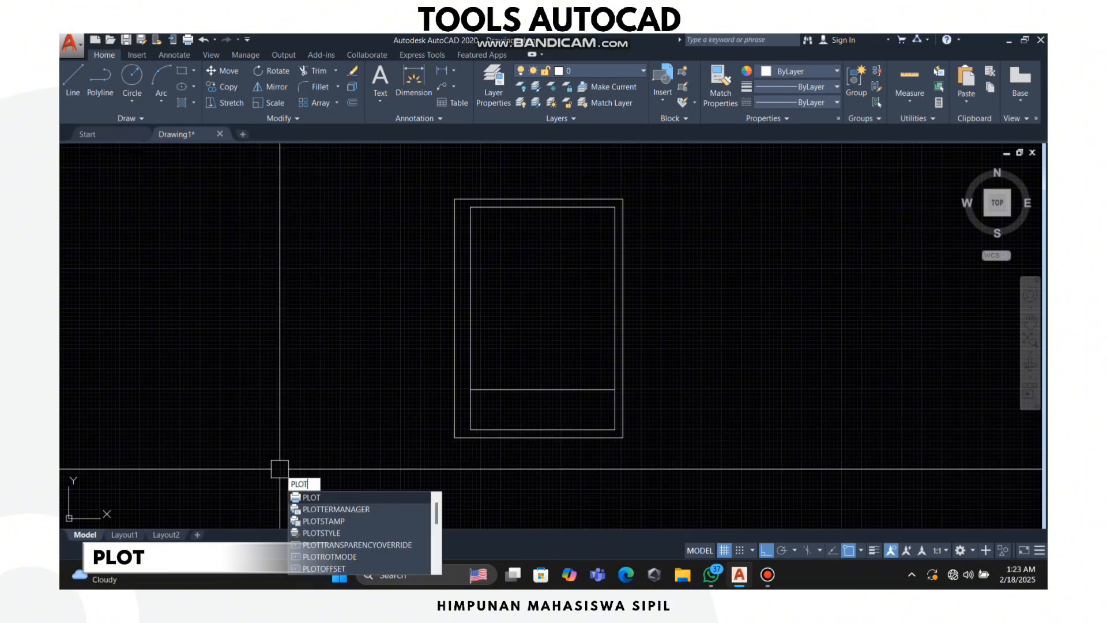
Step: Run the PLOT command and choose DWG To PDF.pc3 as the plotter
{"action": "key", "text": "Return"}
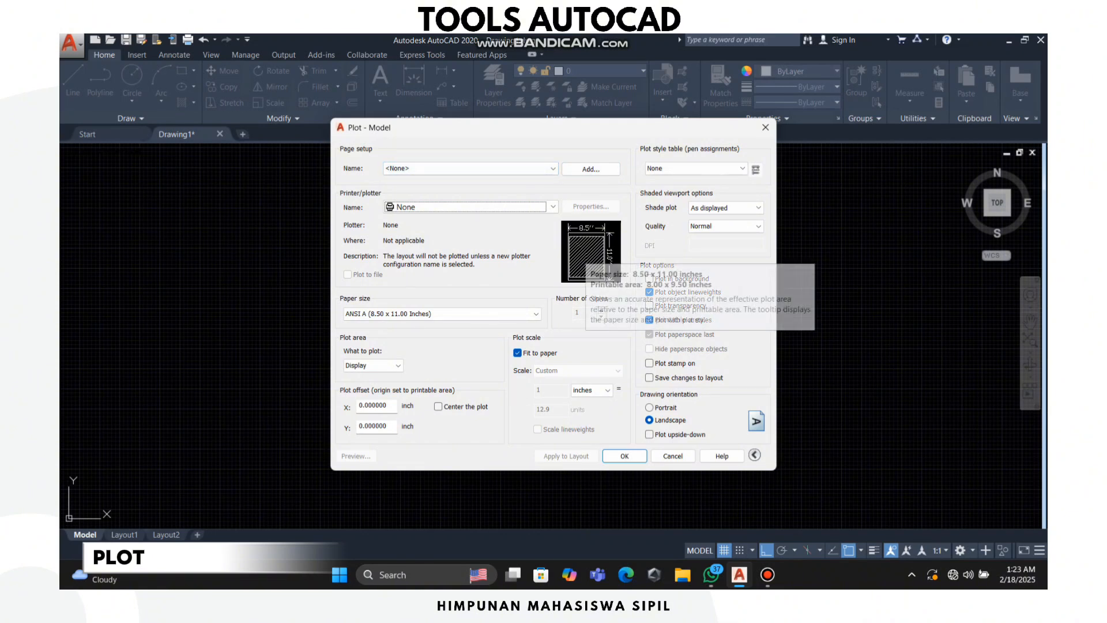
{"action": "left_click", "coordinate": [467, 207]}
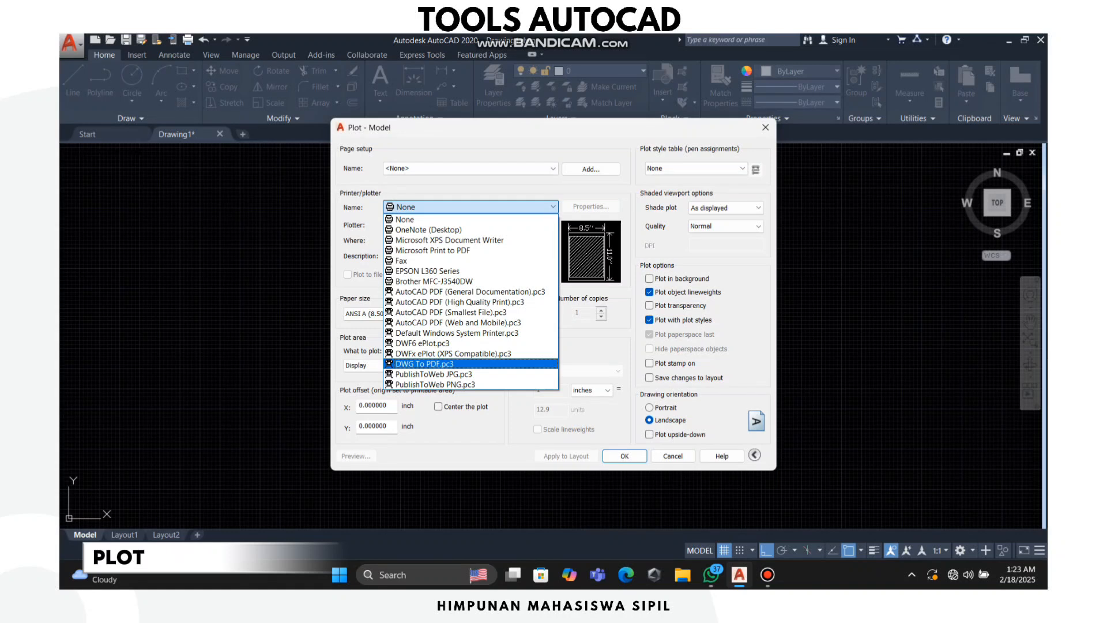
{"action": "key", "text": "Return"}
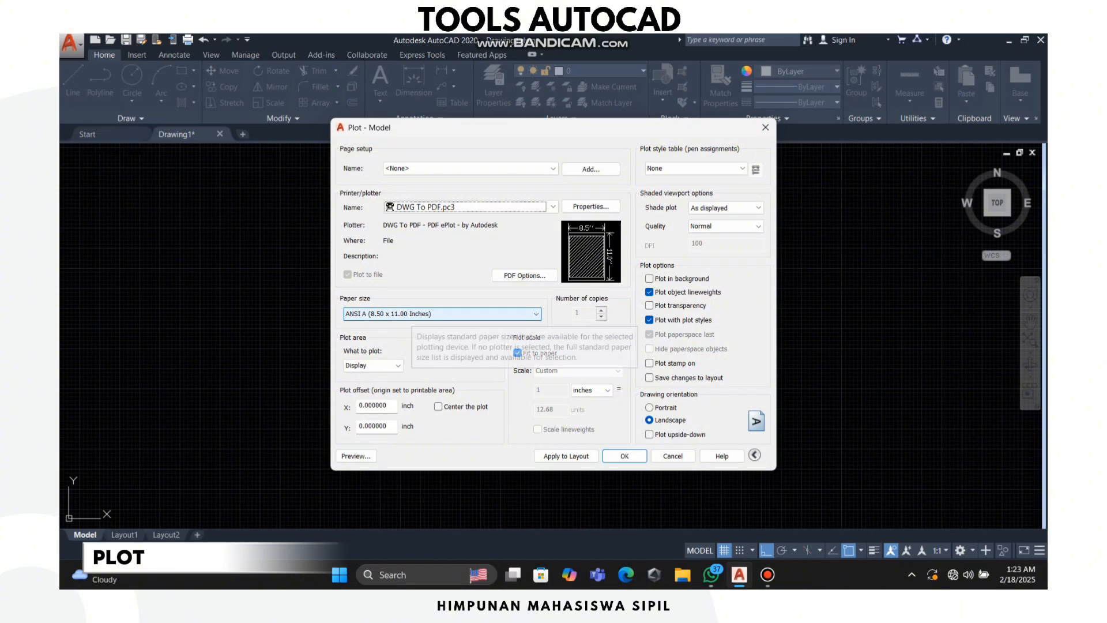
Step: Set the plot's paper size to ISO full bleed A4 (210.00 x 297.00 MM)
{"action": "left_click", "coordinate": [442, 314]}
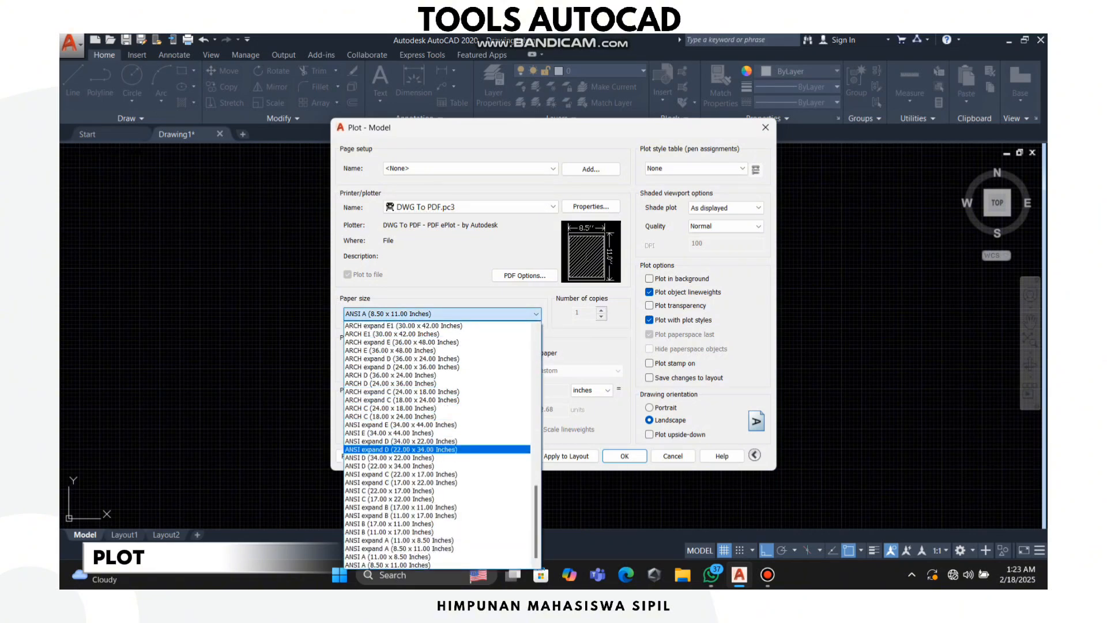
{"action": "scroll", "coordinate": [438, 455], "scroll_direction": "up", "scroll_amount": 10}
{"action": "scroll", "coordinate": [442, 444], "scroll_direction": "up", "scroll_amount": 8}
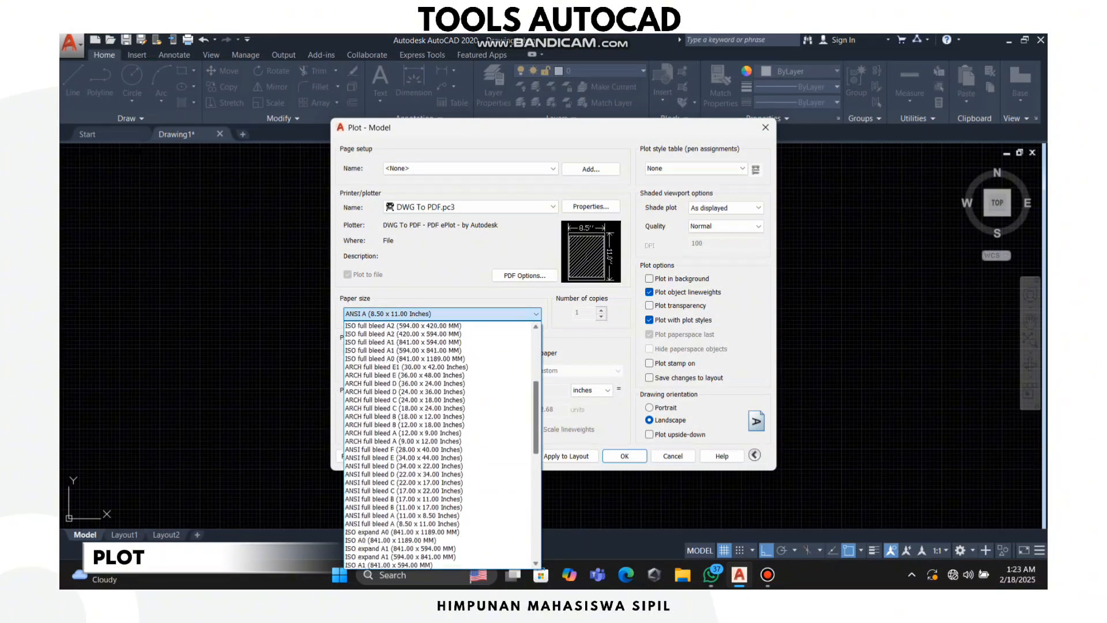
{"action": "scroll", "coordinate": [442, 443], "scroll_direction": "down", "scroll_amount": 1}
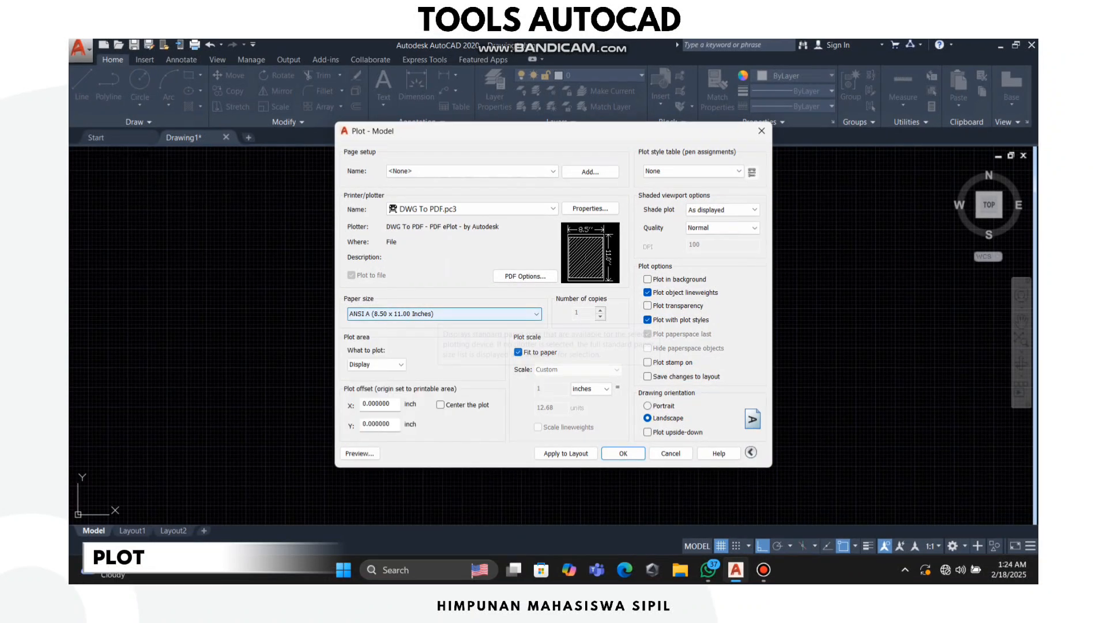
{"action": "left_click", "coordinate": [441, 314]}
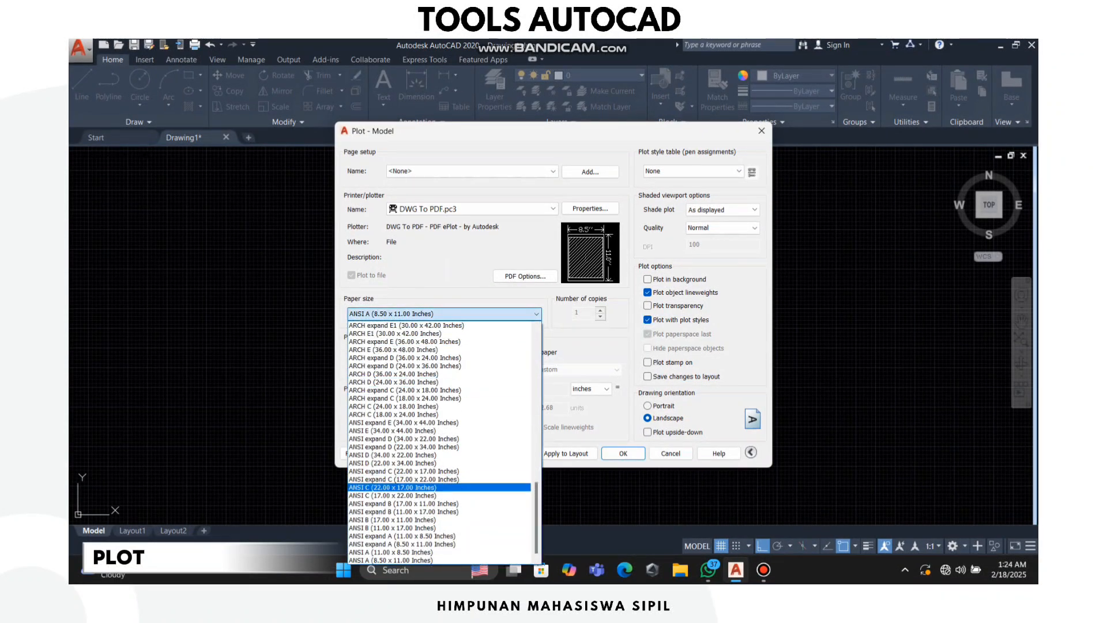
{"action": "scroll", "coordinate": [404, 487], "scroll_direction": "up", "scroll_amount": 15}
{"action": "scroll", "coordinate": [444, 443], "scroll_direction": "down", "scroll_amount": 7}
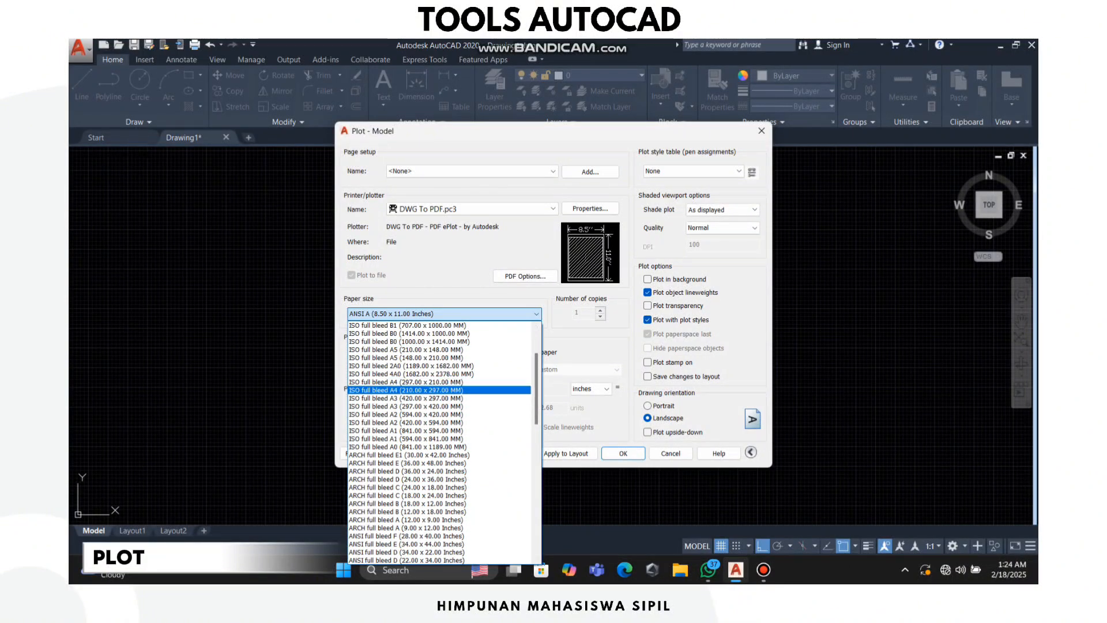
{"action": "left_click", "coordinate": [432, 389]}
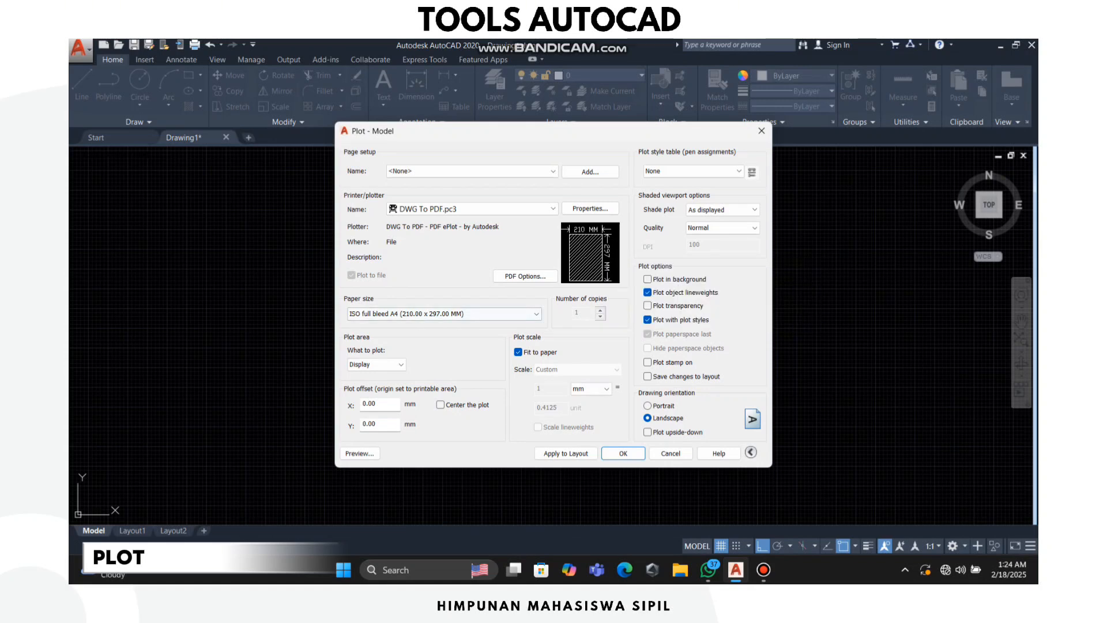
Step: Set the plot area to a window spanning the outer frame from its top-left corner to its bottom-right corner
{"action": "left_click", "coordinate": [376, 365]}
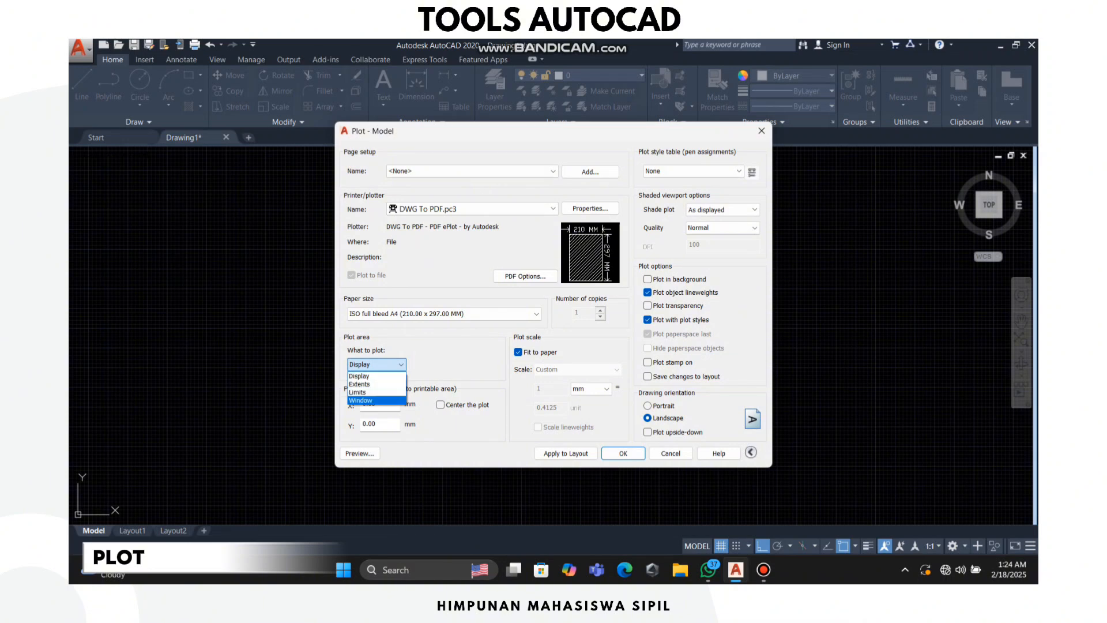
{"action": "left_click", "coordinate": [369, 400]}
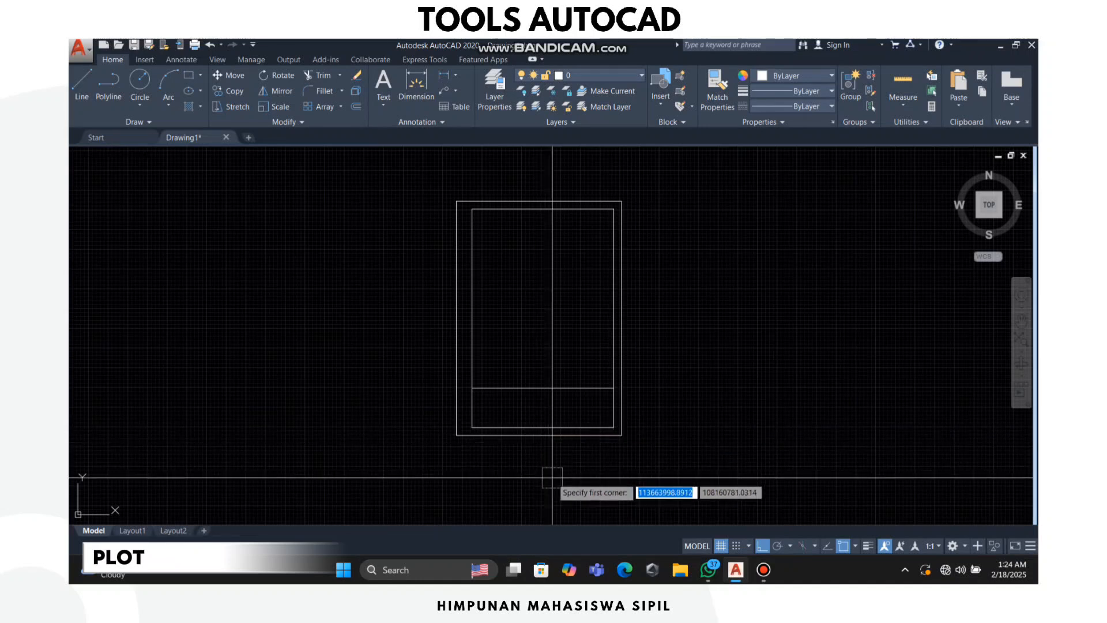
{"action": "left_click", "coordinate": [457, 201]}
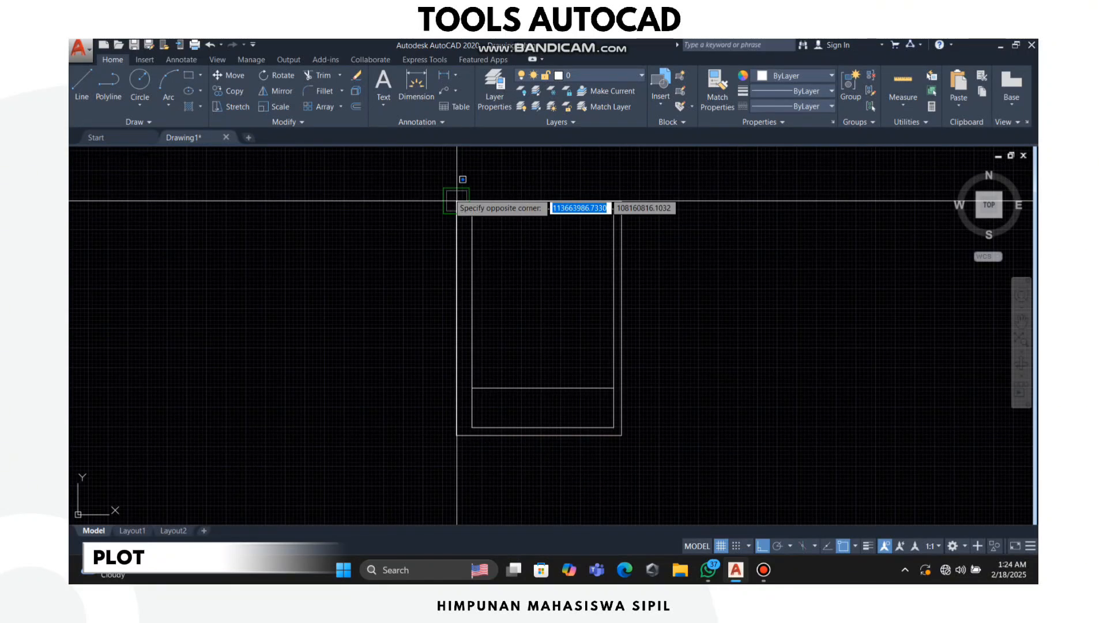
{"action": "left_click", "coordinate": [621, 435]}
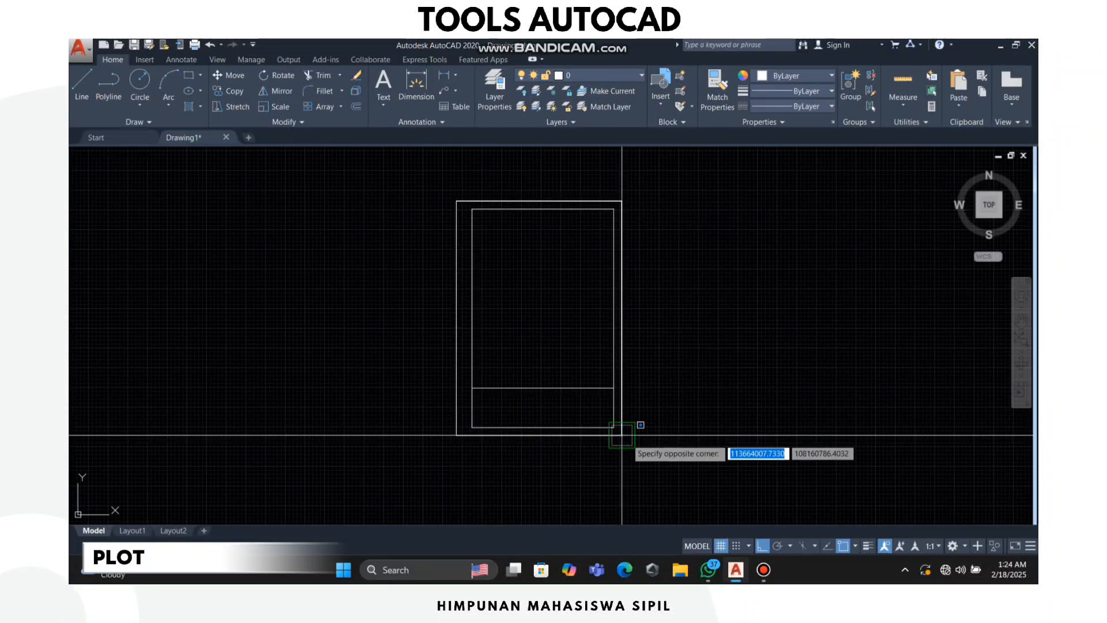
{"action": "left_click", "coordinate": [622, 434]}
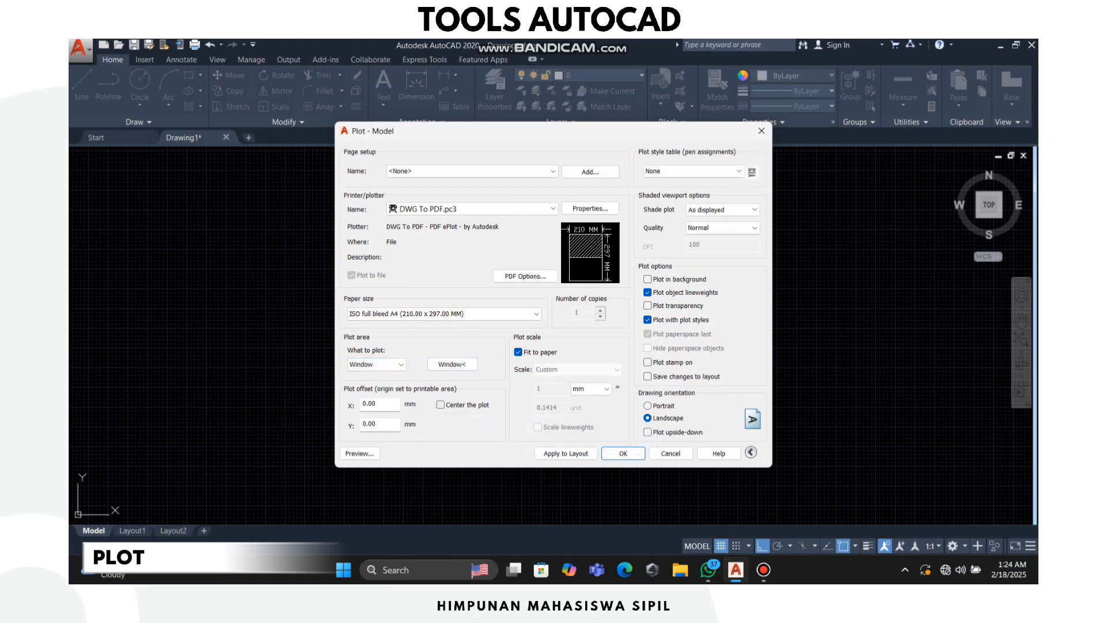
Step: Center the plot on the paper and turn off Fit to paper so that a plot scale can be chosen
{"action": "left_click", "coordinate": [441, 404]}
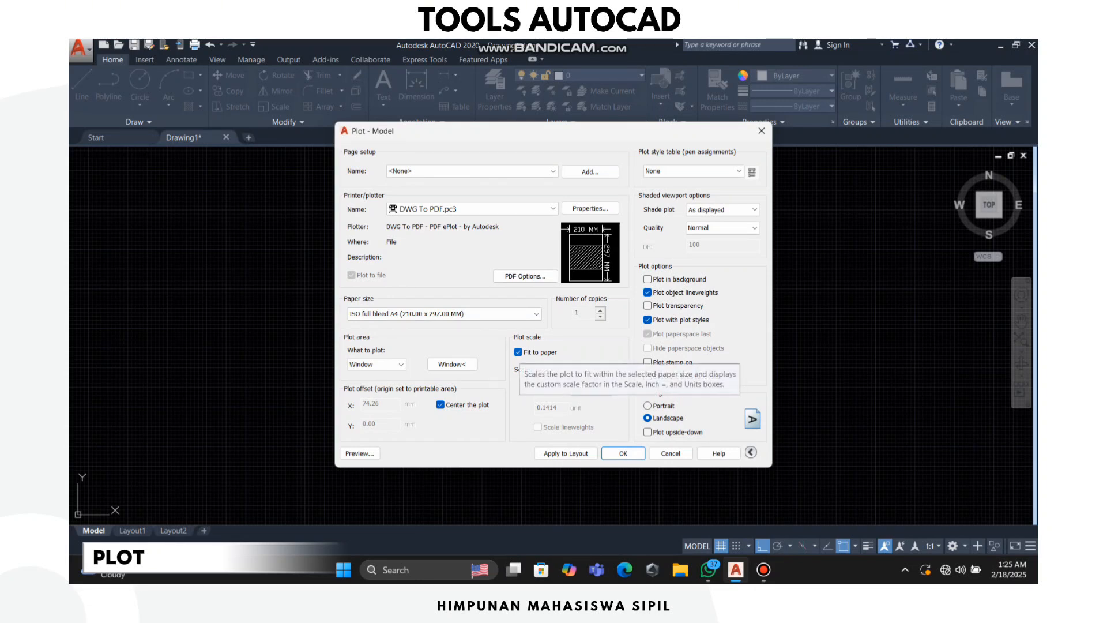
{"action": "left_click", "coordinate": [518, 352]}
{"action": "left_click", "coordinate": [576, 369]}
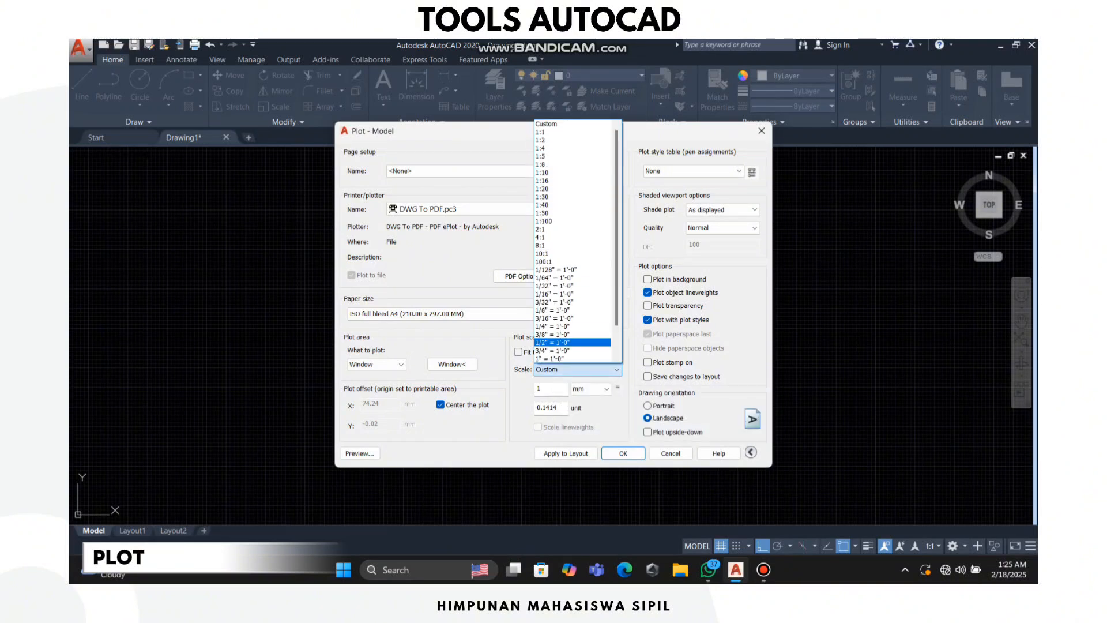
{"action": "key", "text": "Escape"}
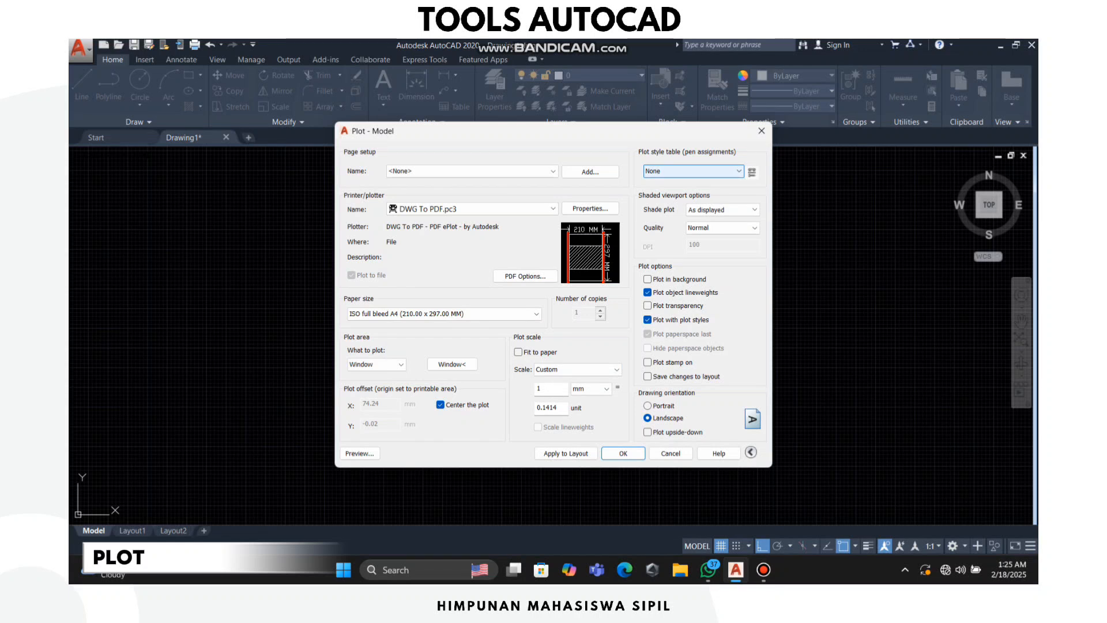
Step: Choose monochrome.ctb as the plot style table and assign it to all layouts
{"action": "left_click", "coordinate": [692, 171]}
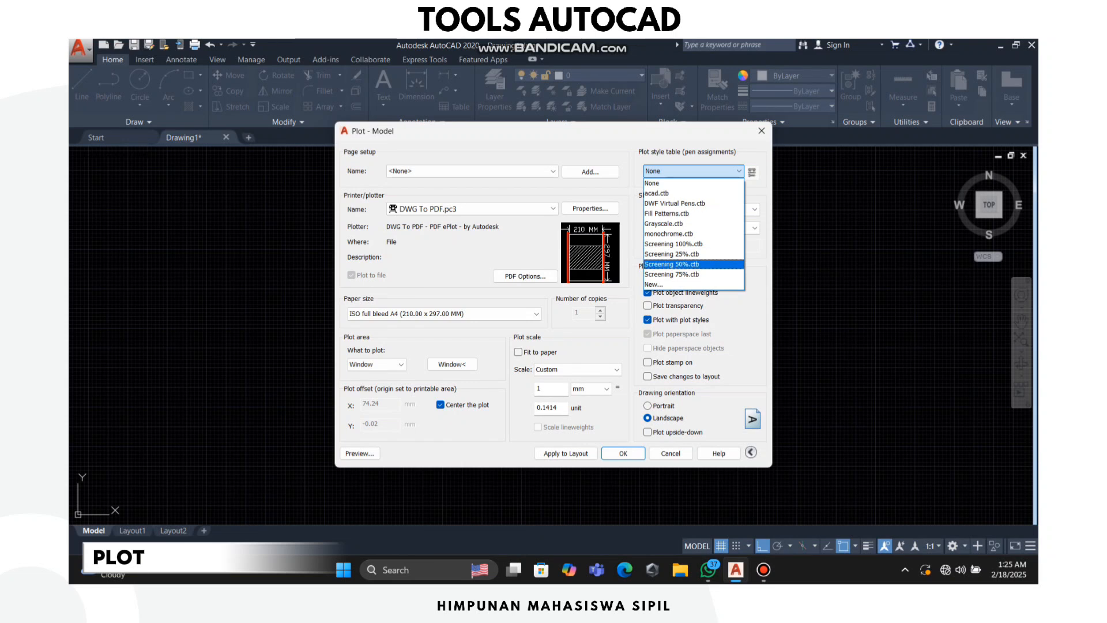
{"action": "key", "text": "Return"}
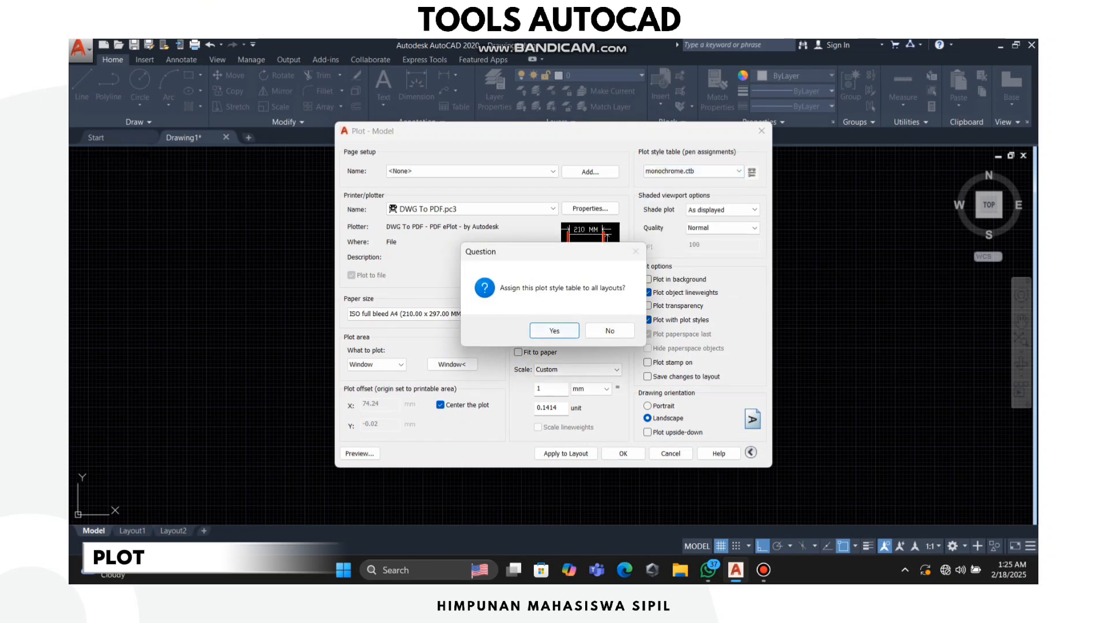
{"action": "key", "text": "Return"}
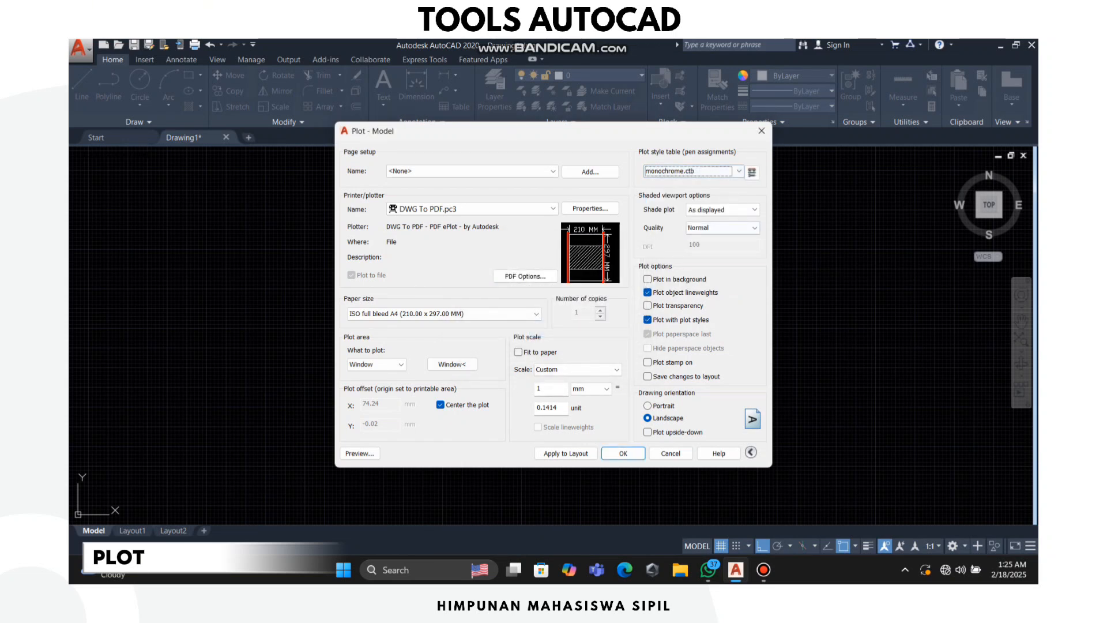
Step: Set the plot style table back to None
{"action": "key", "text": "alt+Down"}
{"action": "key", "text": "Down"}
{"action": "key", "text": "Down"}
{"action": "key", "text": "Down"}
{"action": "key", "text": "Down"}
{"action": "key", "text": "Down"}
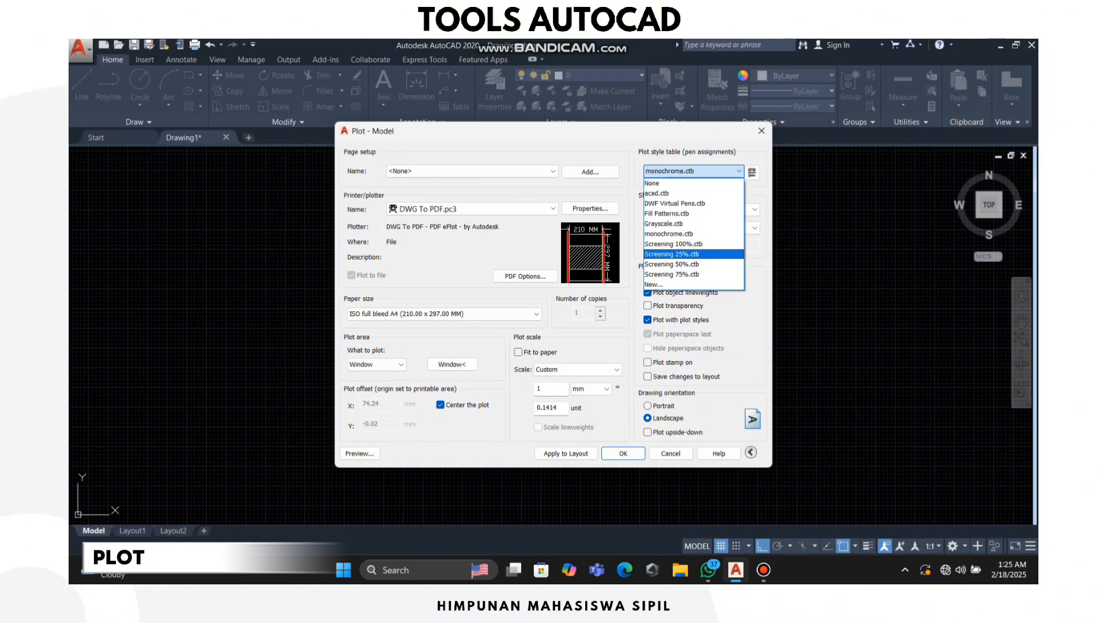
{"action": "key", "text": "Up"}
{"action": "key", "text": "Up"}
{"action": "key", "text": "Up"}
{"action": "key", "text": "Up"}
{"action": "key", "text": "Up"}
{"action": "key", "text": "Up"}
{"action": "key", "text": "Up"}
{"action": "key", "text": "Return"}
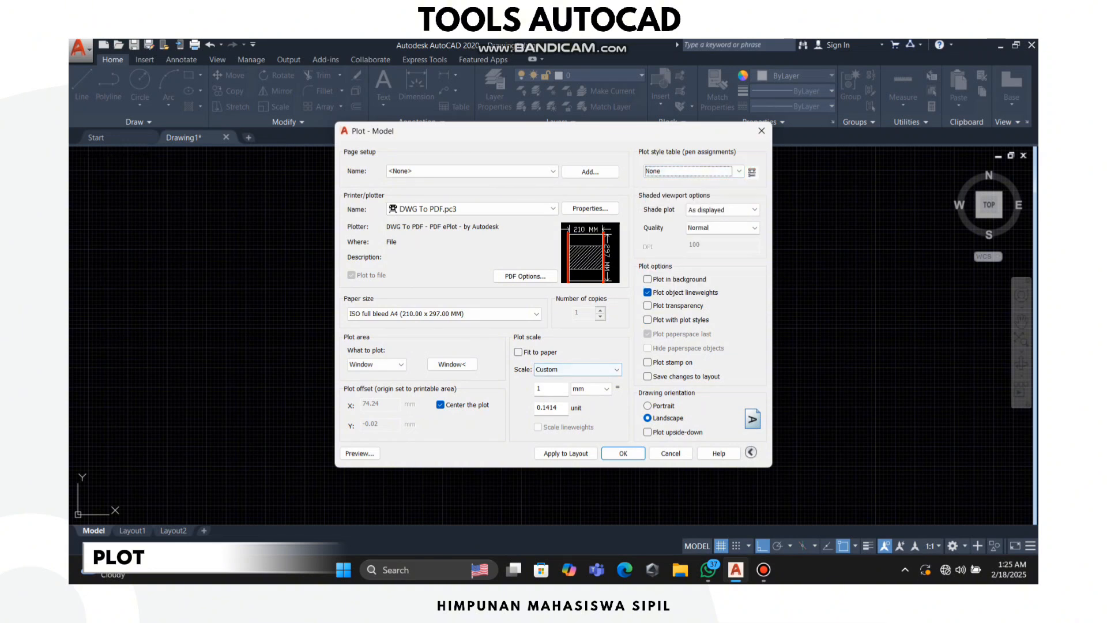
Step: Set the drawing orientation to Portrait and try several preset plot scales, including 1:1 and 1:100
{"action": "left_click", "coordinate": [648, 406]}
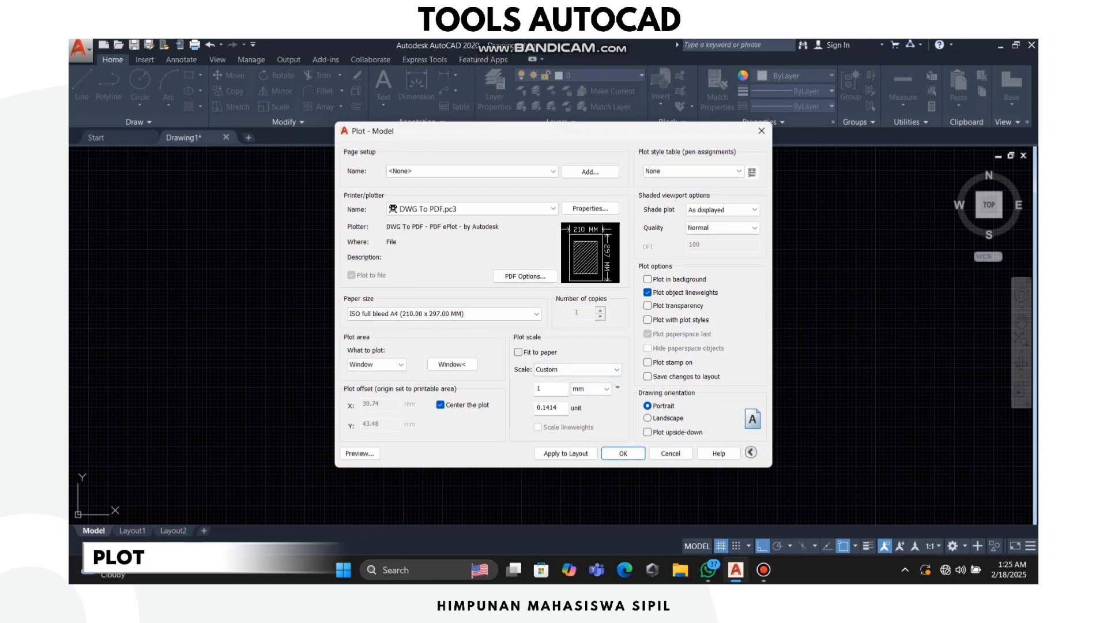
{"action": "left_click", "coordinate": [576, 369]}
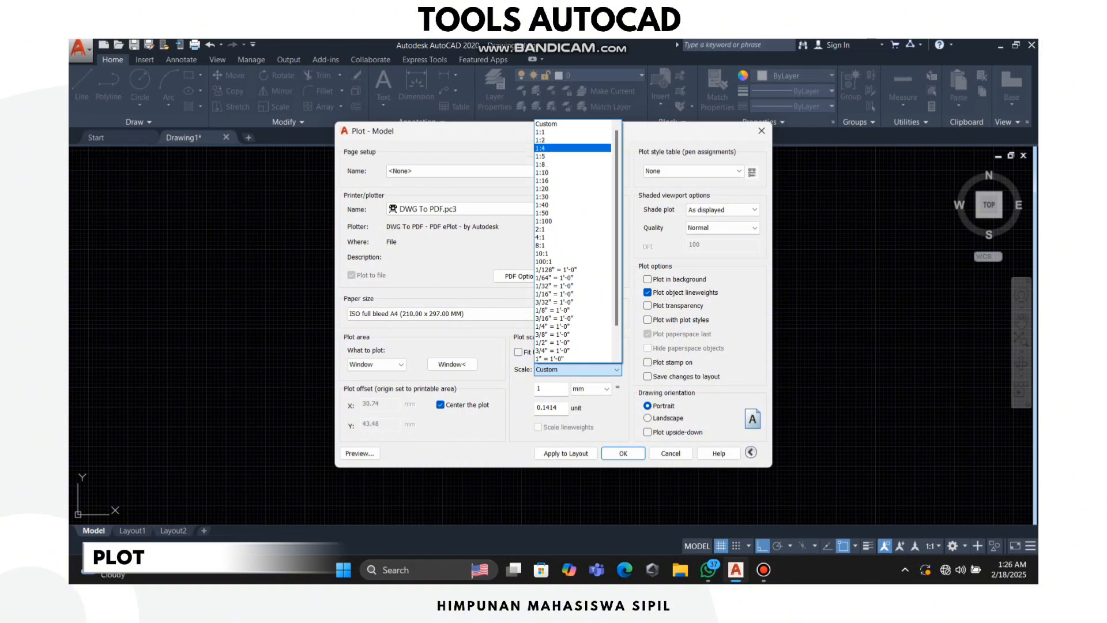
{"action": "left_click", "coordinate": [572, 131]}
{"action": "left_click", "coordinate": [577, 369]}
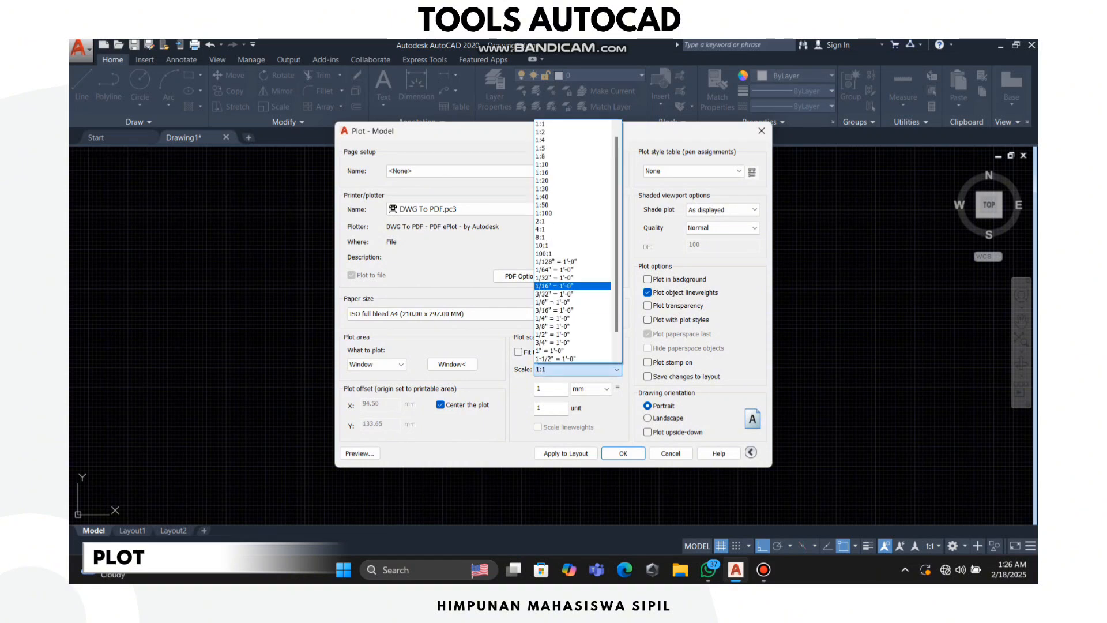
{"action": "left_click", "coordinate": [573, 220]}
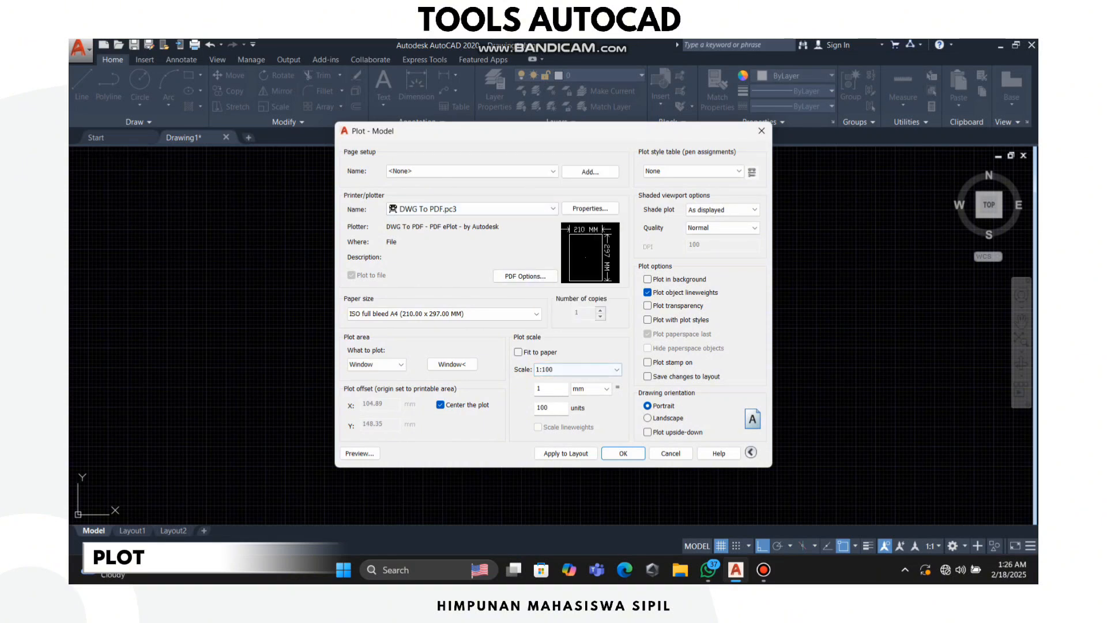
{"action": "left_click", "coordinate": [576, 369]}
{"action": "left_click", "coordinate": [573, 171]}
{"action": "left_click", "coordinate": [576, 369]}
{"action": "left_click", "coordinate": [572, 253]}
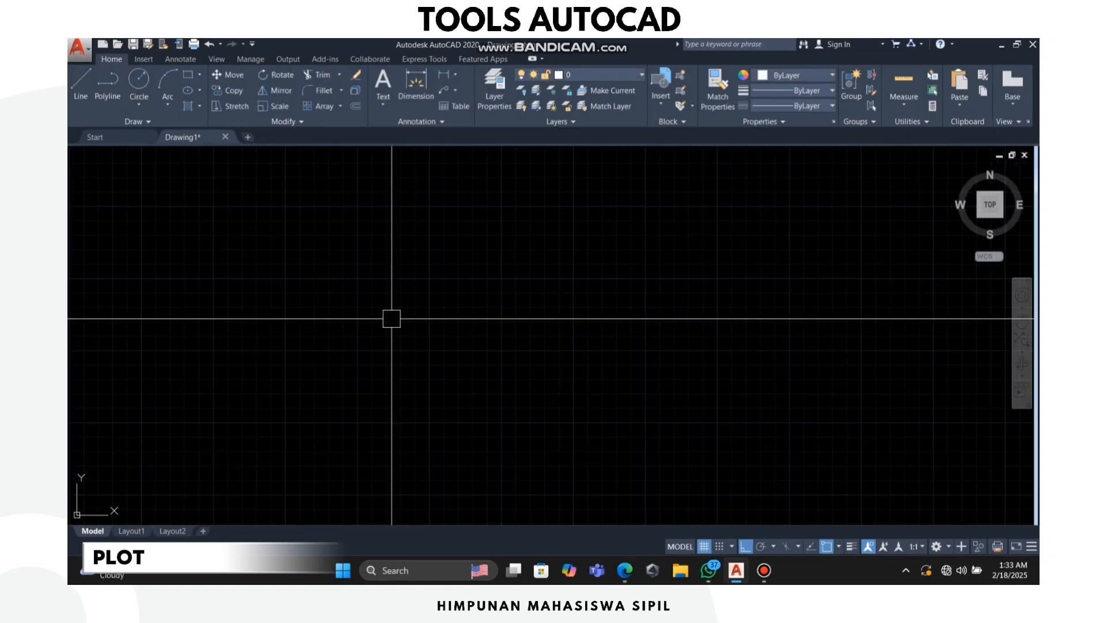
Step: Draw a six-sided polygon inscribed in a circle of radius 150 with the POLYGON command, with one vertex pointing horizontally right
{"action": "type", "text": "POLYGON"}
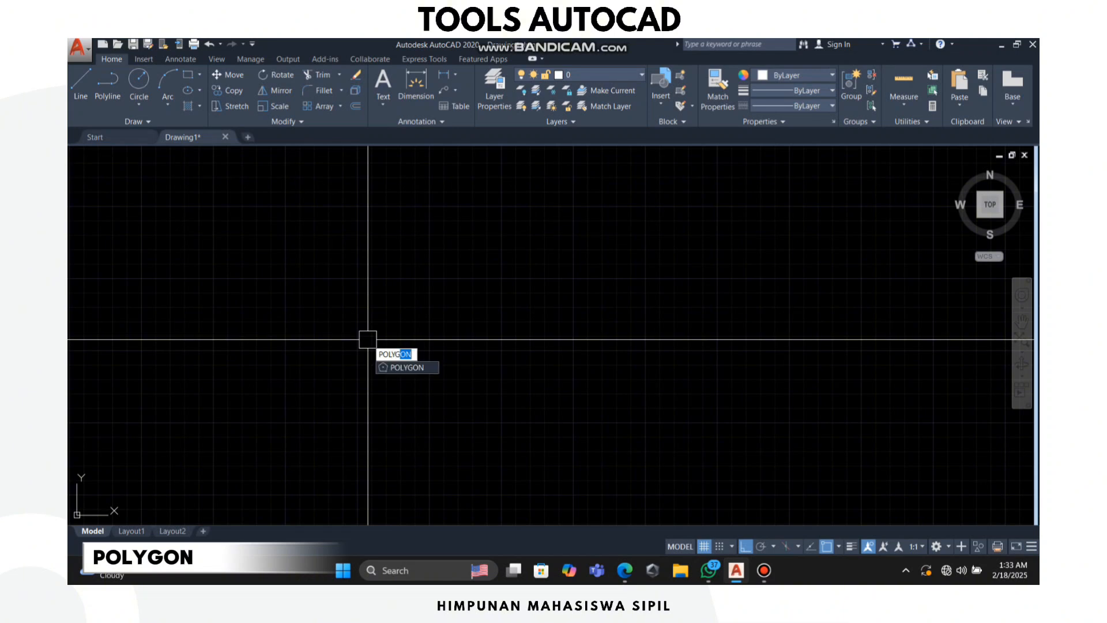
{"action": "key", "text": "Return"}
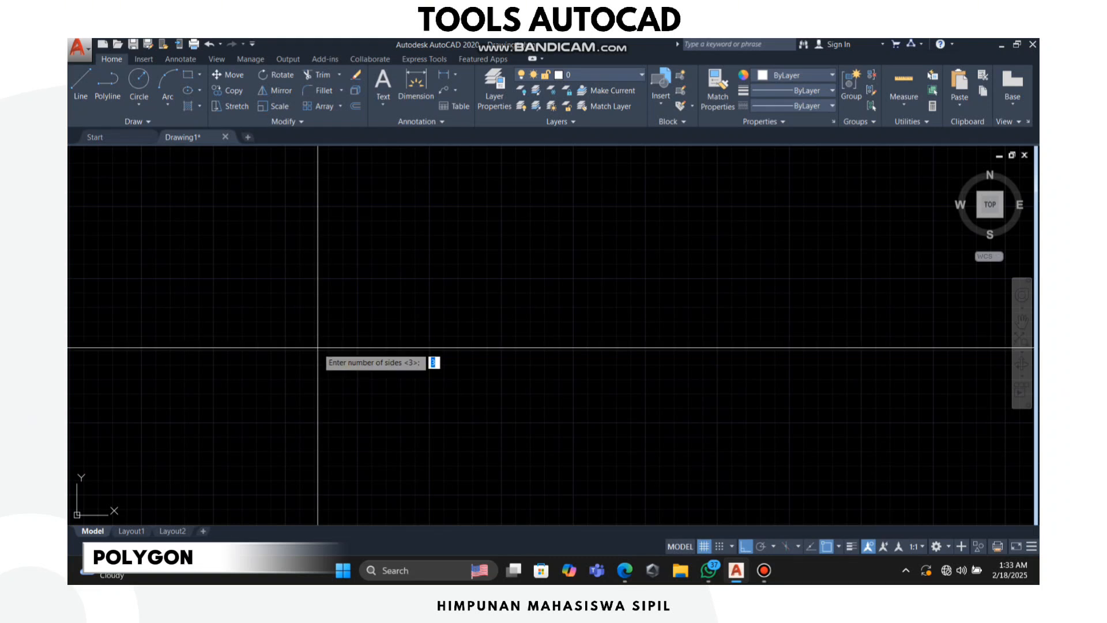
{"action": "key", "text": "Return"}
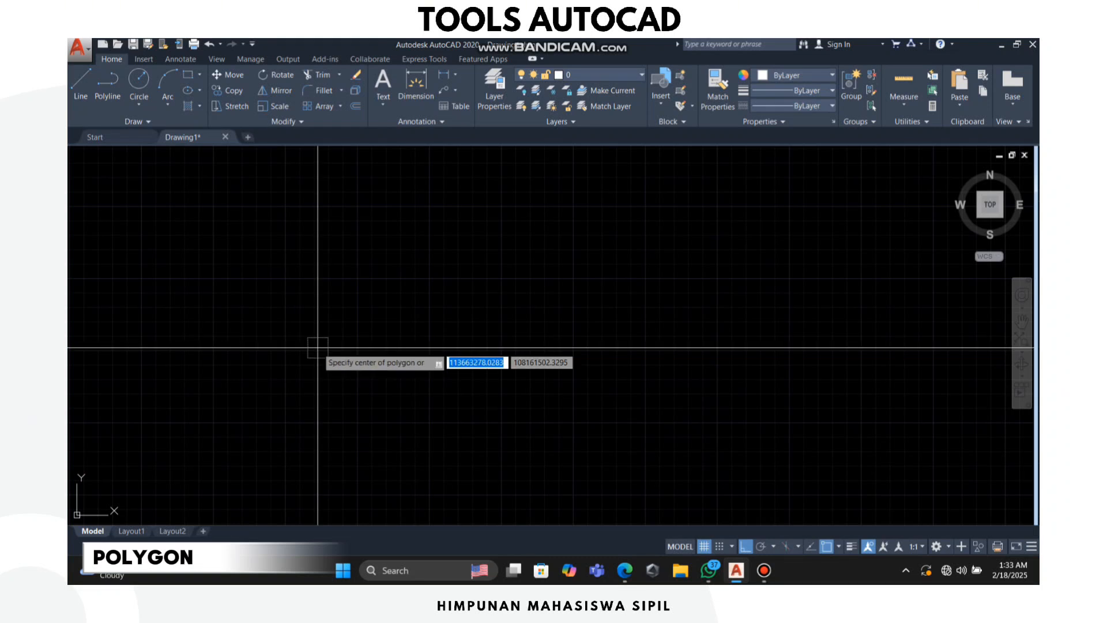
{"action": "left_click", "coordinate": [315, 349]}
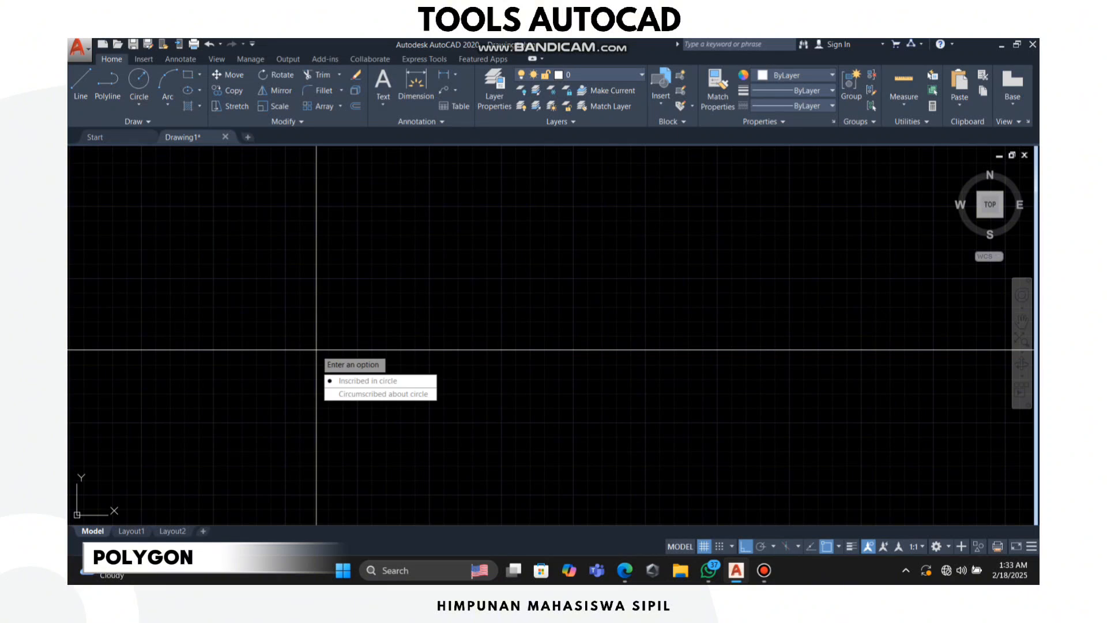
{"action": "key", "text": "Down"}
{"action": "key", "text": "Return"}
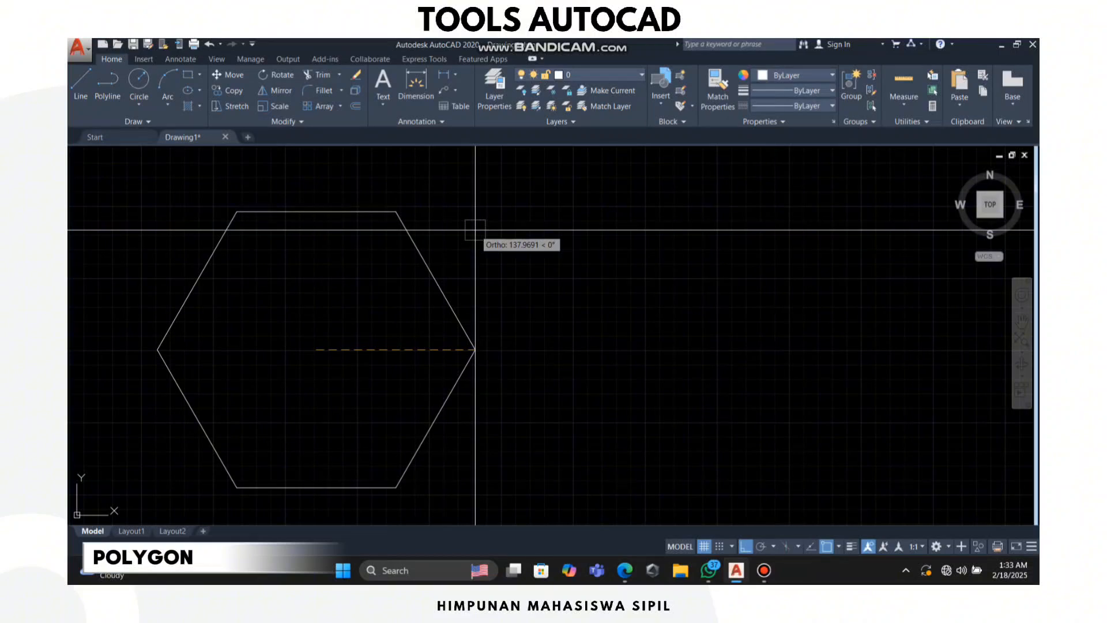
{"action": "type", "text": "1"}
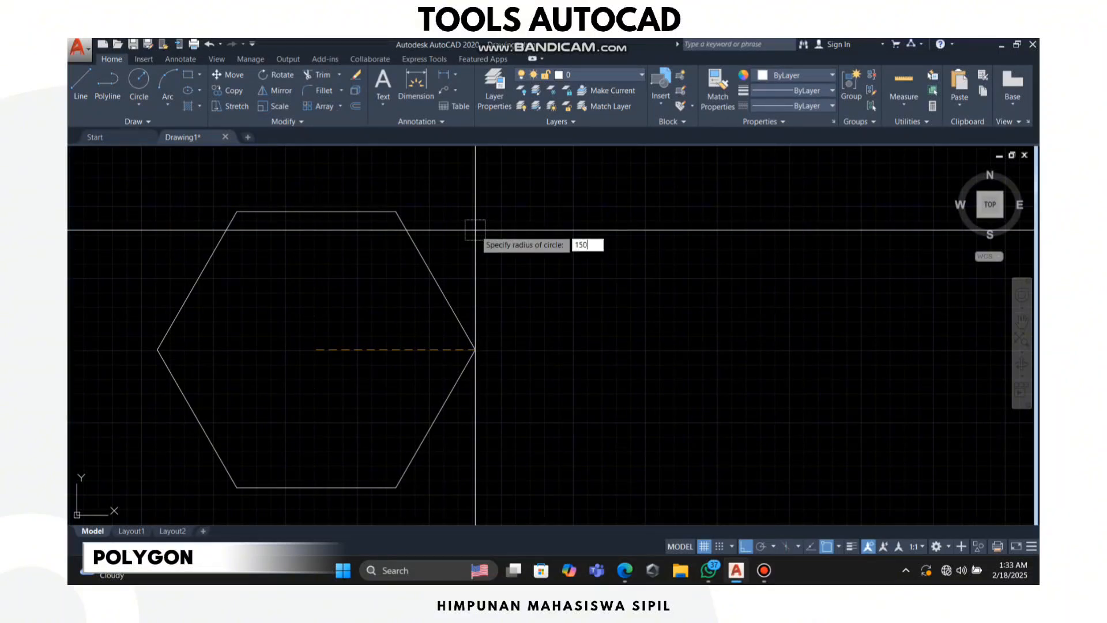
{"action": "type", "text": "50"}
{"action": "key", "text": "Return"}
{"action": "scroll", "coordinate": [368, 275], "scroll_direction": "down", "scroll_amount": 4}
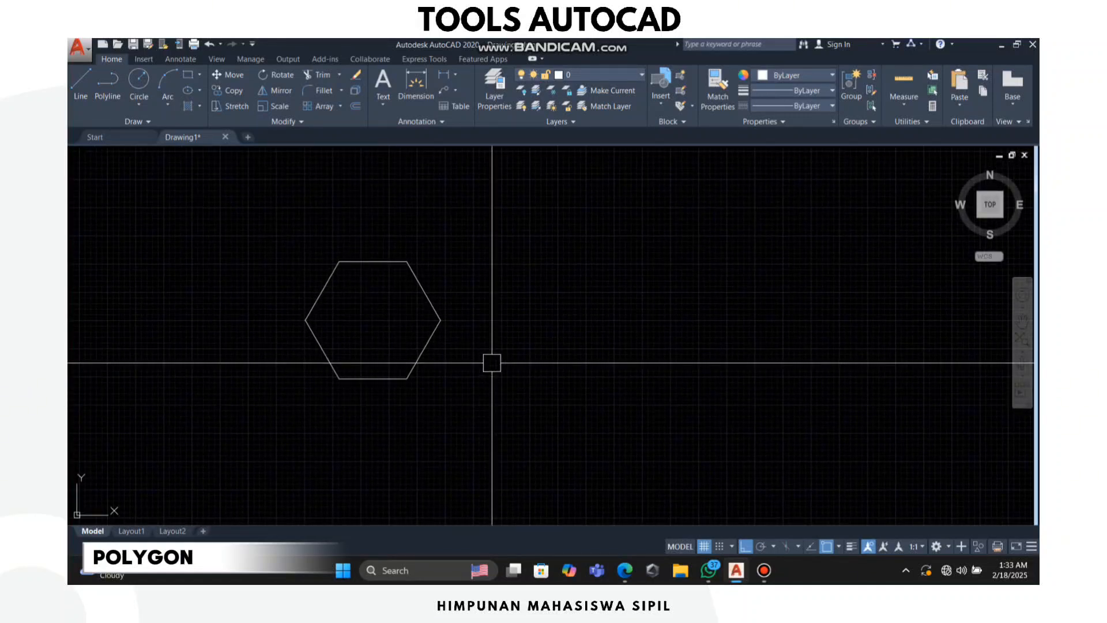
Step: Draw a three-sided polygon inscribed in a circle of radius 150 to the right of the hexagon, with its apex pointing up
{"action": "type", "text": "POLYG"}
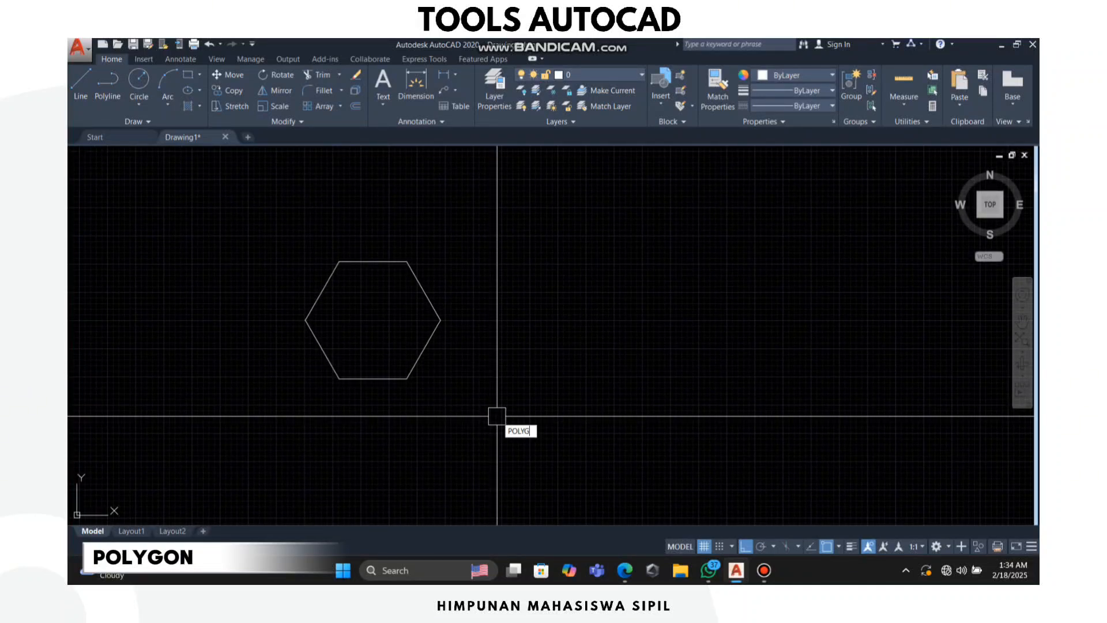
{"action": "type", "text": "ON"}
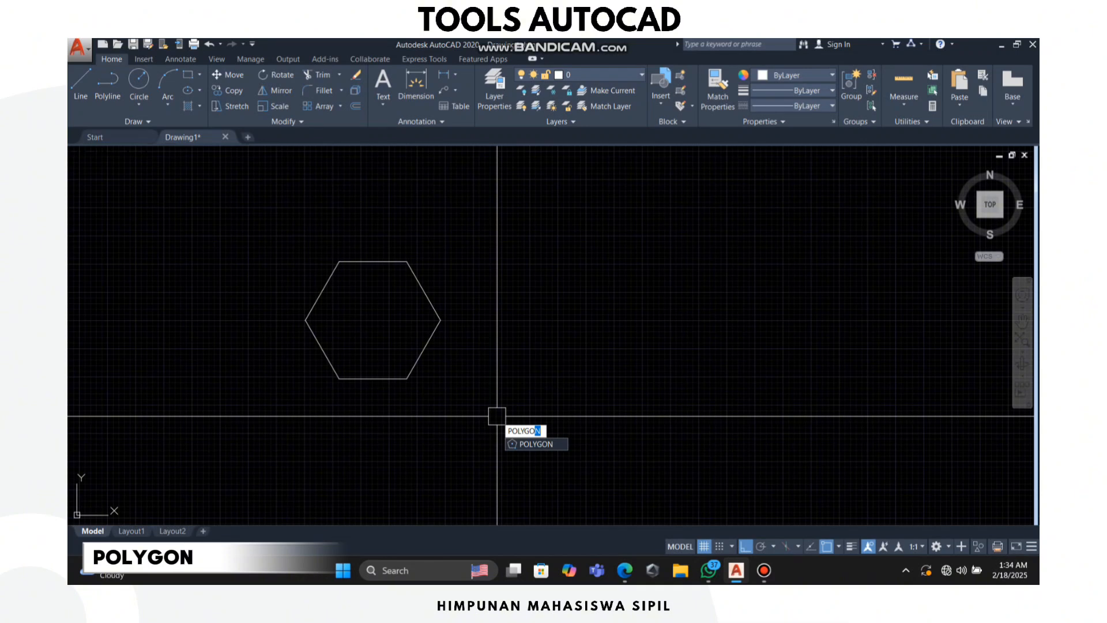
{"action": "key", "text": "Return"}
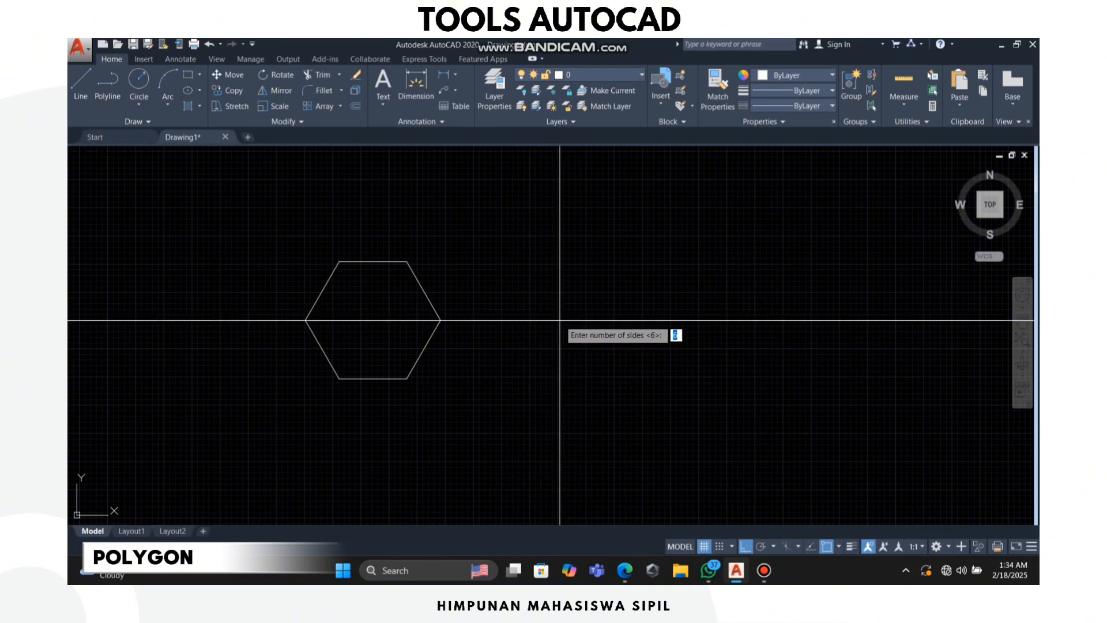
{"action": "type", "text": "3"}
{"action": "key", "text": "Return"}
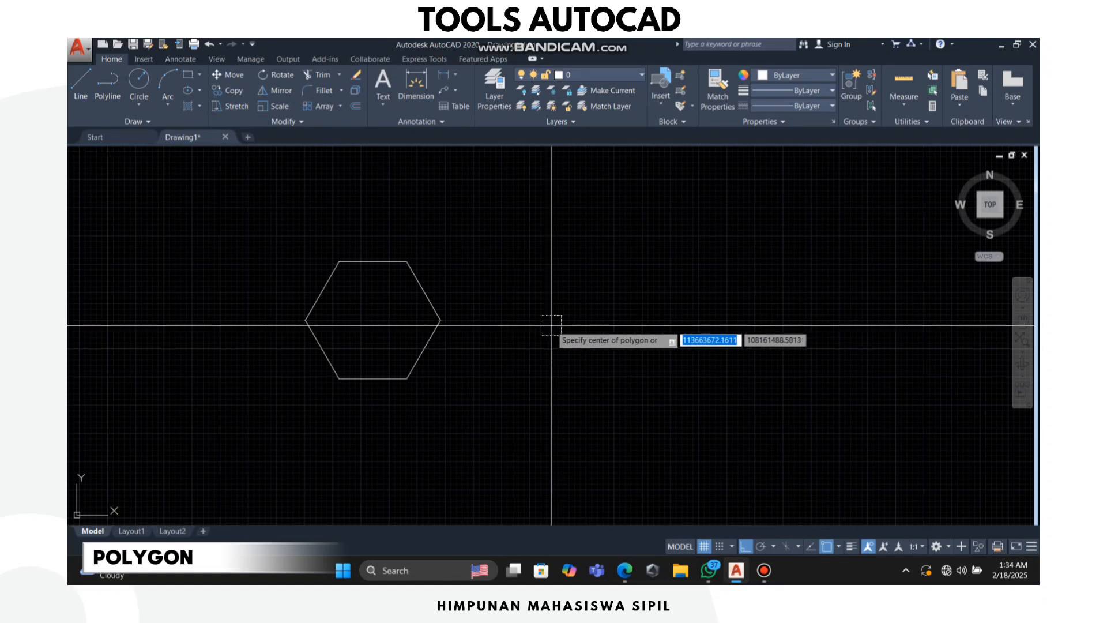
{"action": "left_click", "coordinate": [565, 321]}
{"action": "key", "text": "Return"}
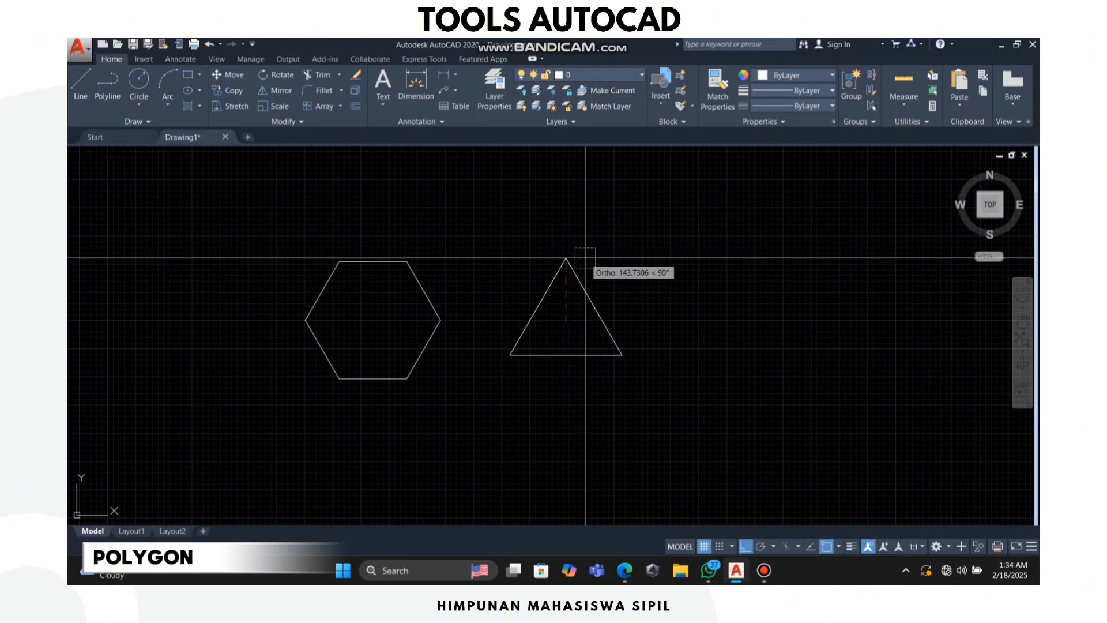
{"action": "type", "text": "150"}
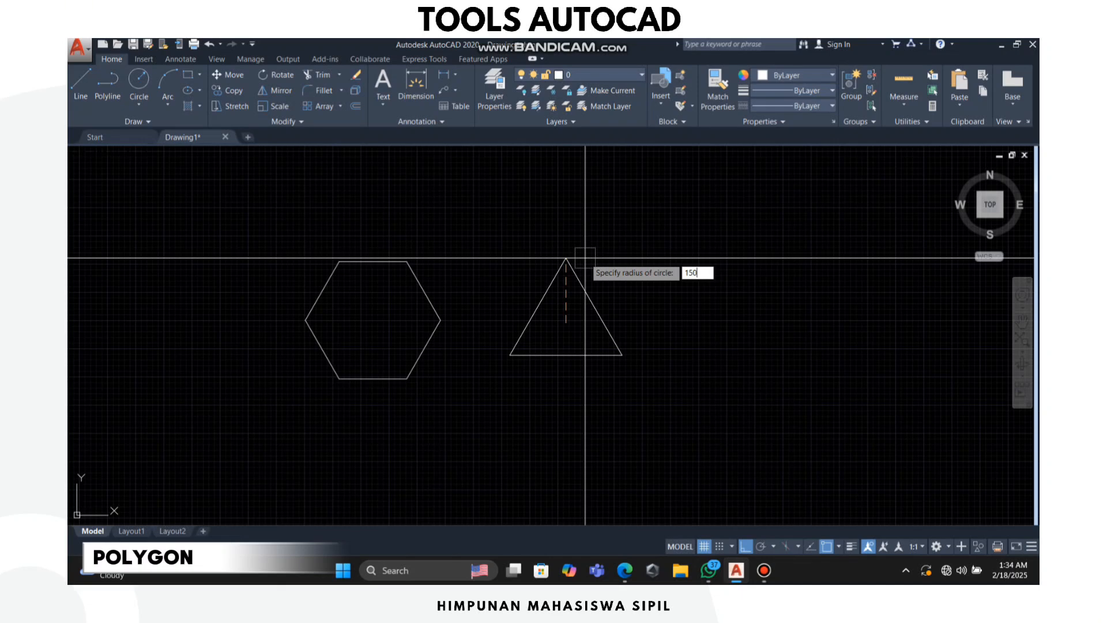
{"action": "key", "text": "Return"}
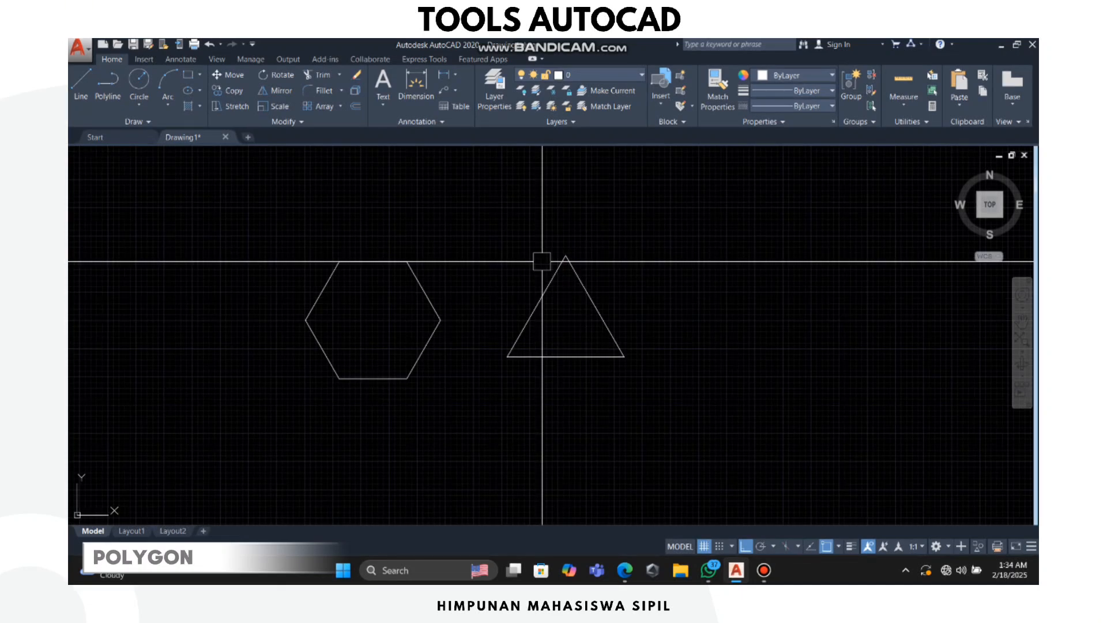